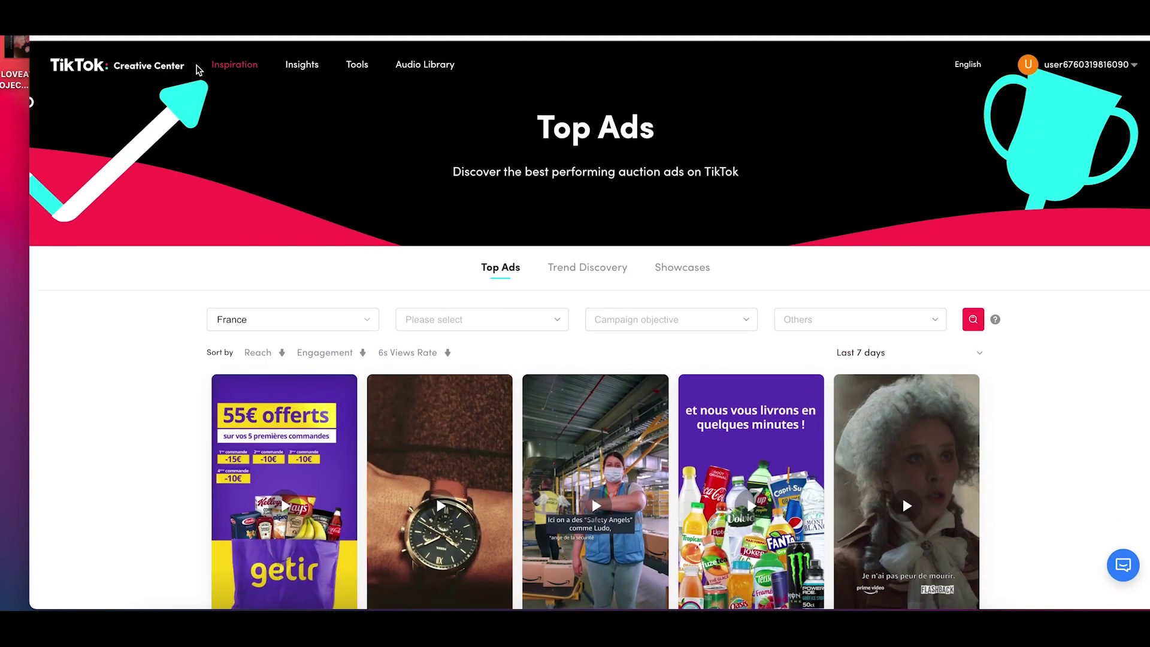
Open the Top Ads inspiration page and browse the best performing ads for France.
mouse_move(236, 67)
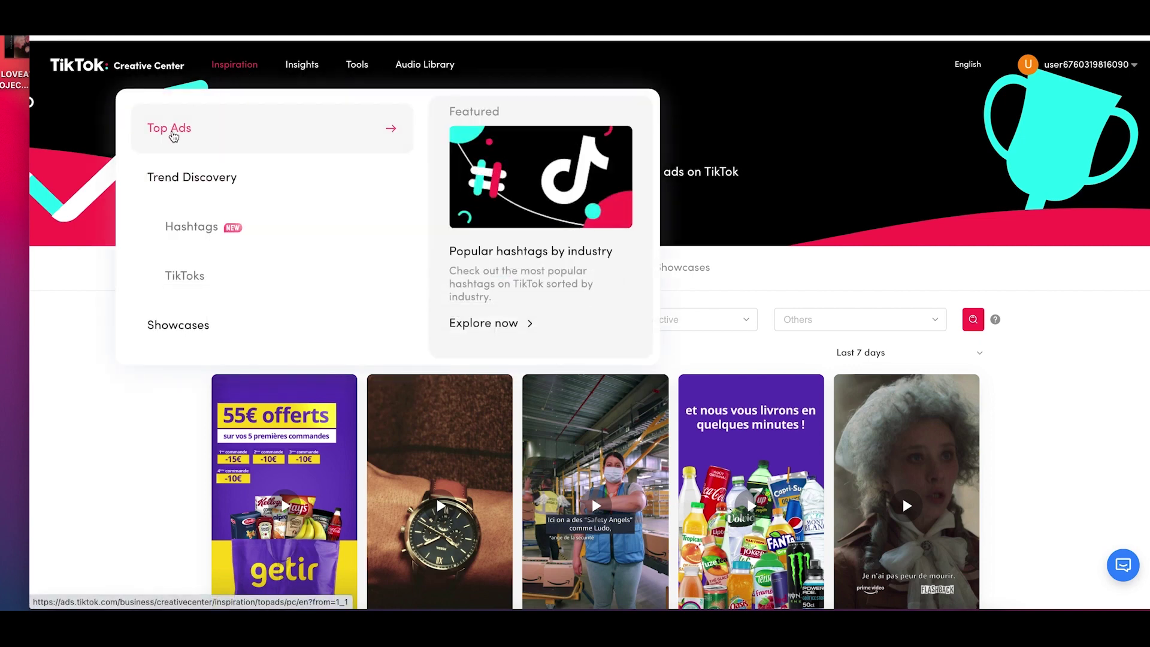
click(173, 135)
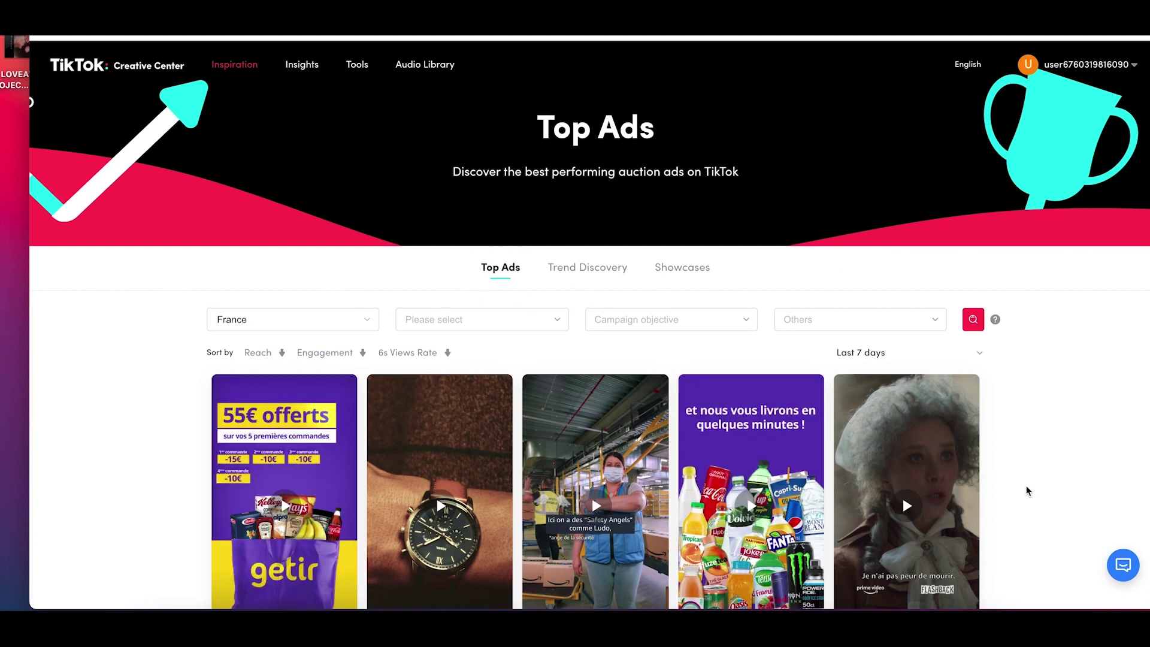
scroll(1028, 491, down, 6)
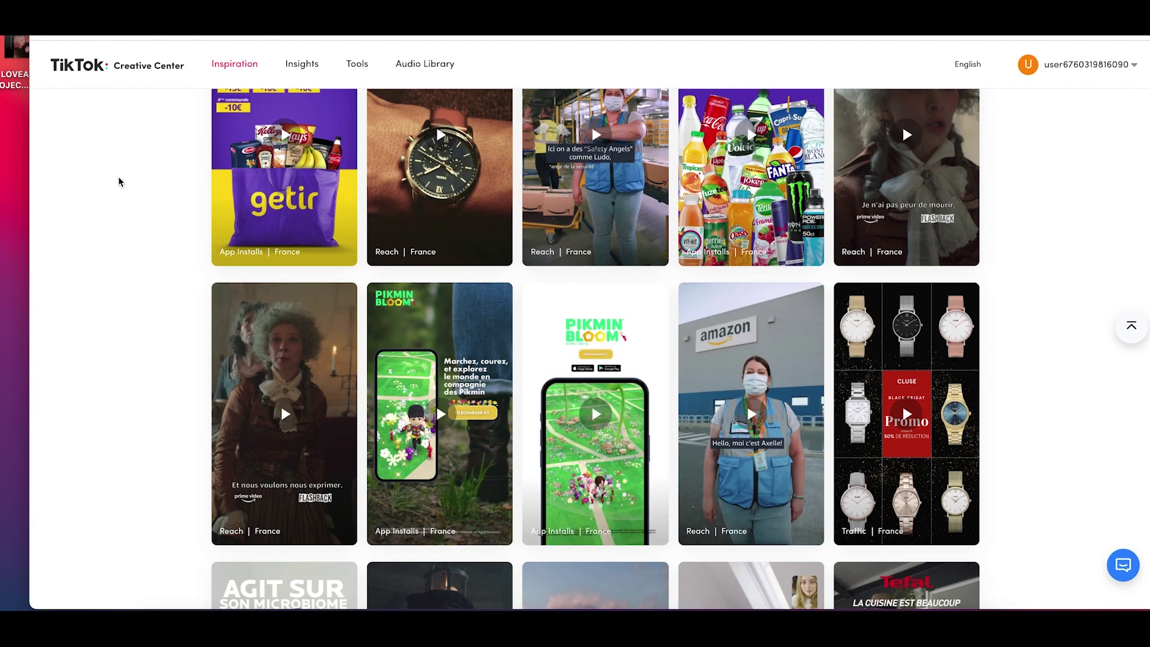
Open the LOVEAWAY PROJECTION FB.mp4 video from the desktop and play it.
click(10, 88)
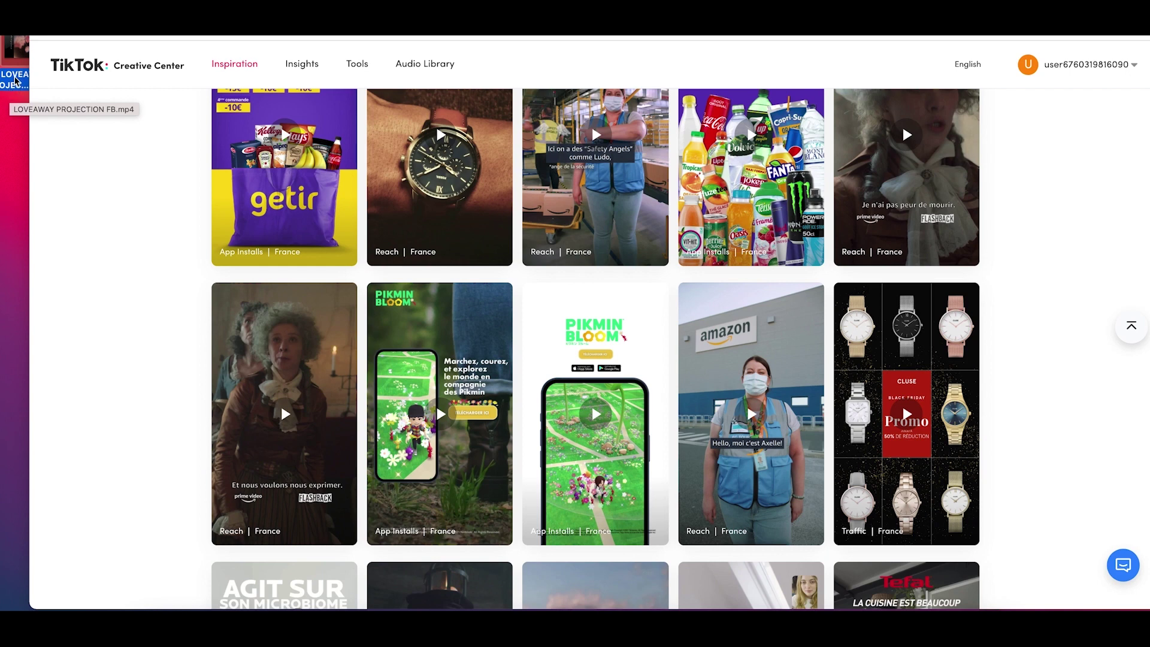
double_click(16, 79)
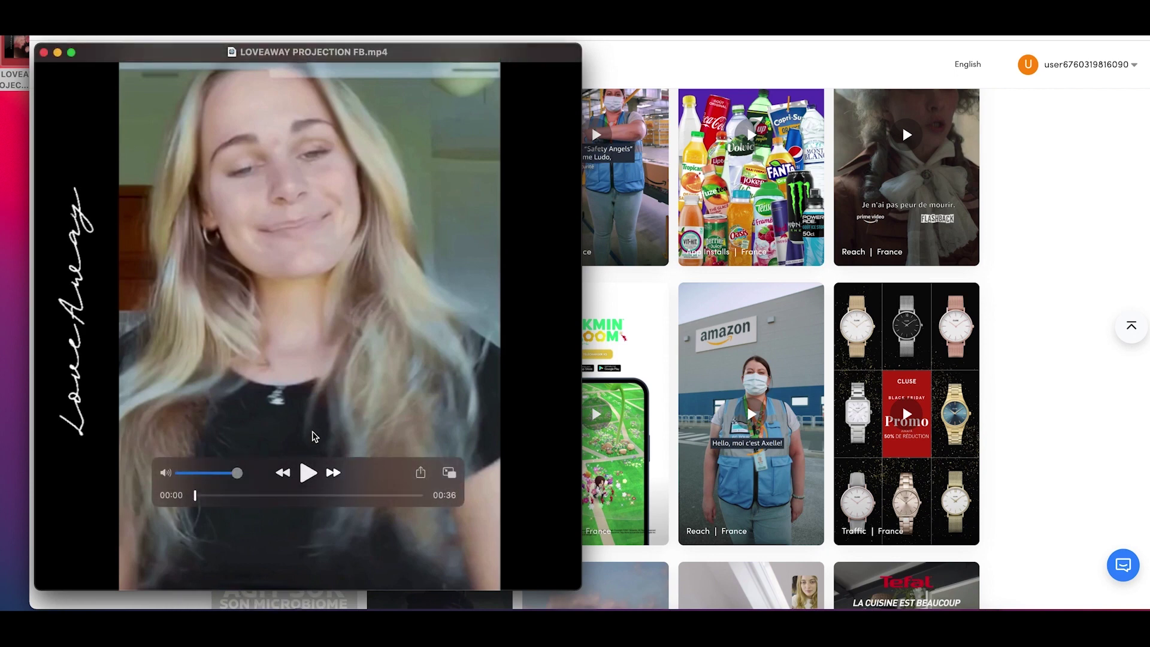
click(308, 473)
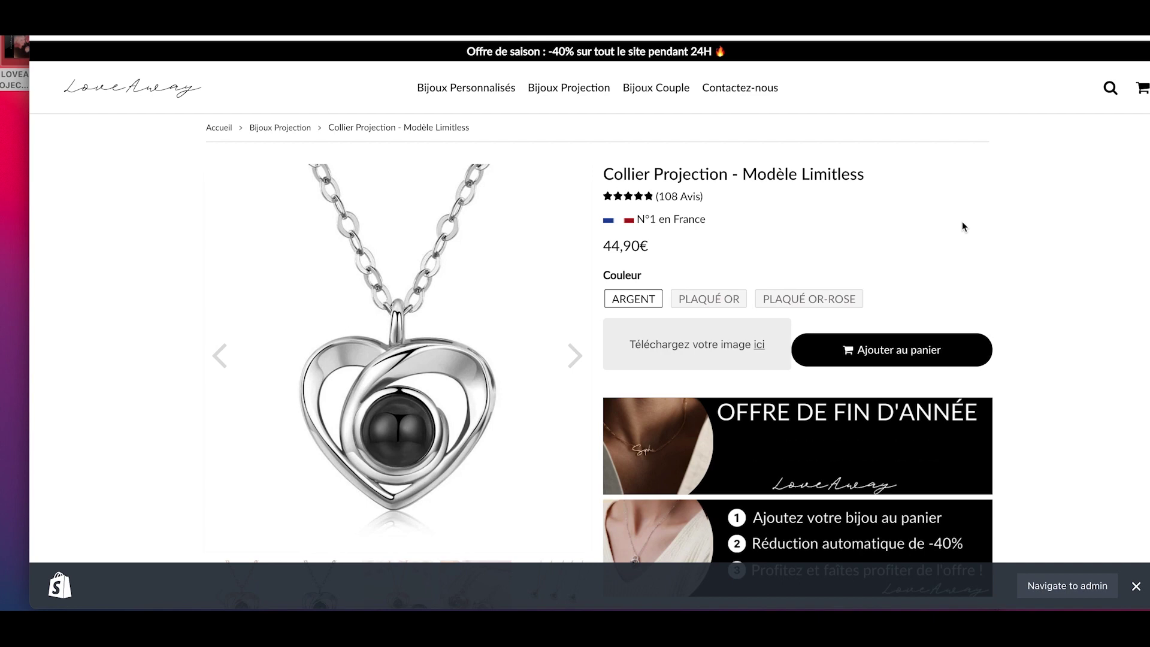
Look over the Collier Projection - Modèle Limitless product page on the LoveAway store.
scroll(1035, 247, down, 1)
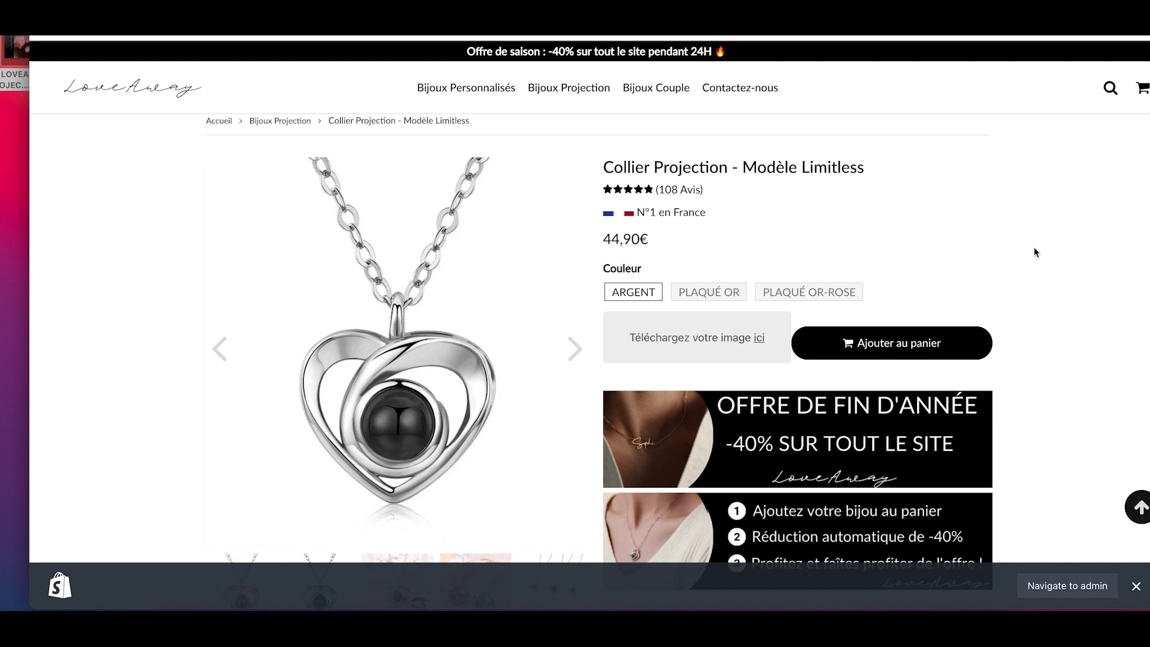
scroll(1035, 252, down, 1)
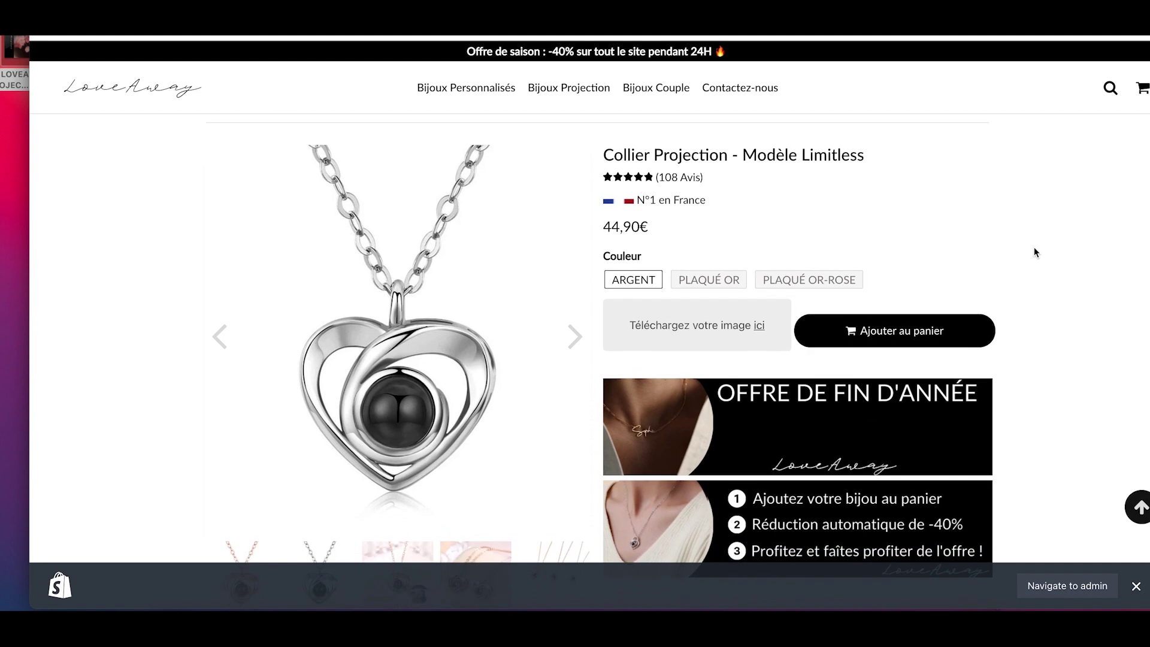
scroll(1034, 248, down, 1)
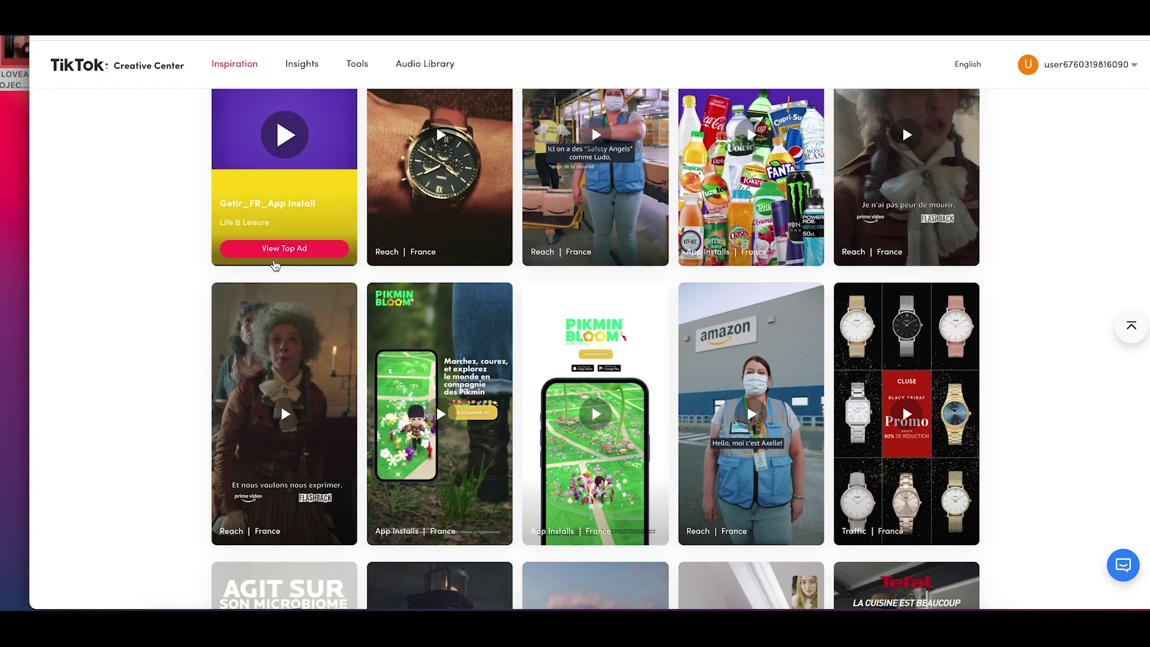
Review the Inspiration categories and browse further through the top ads for France.
scroll(285, 413, up, 6)
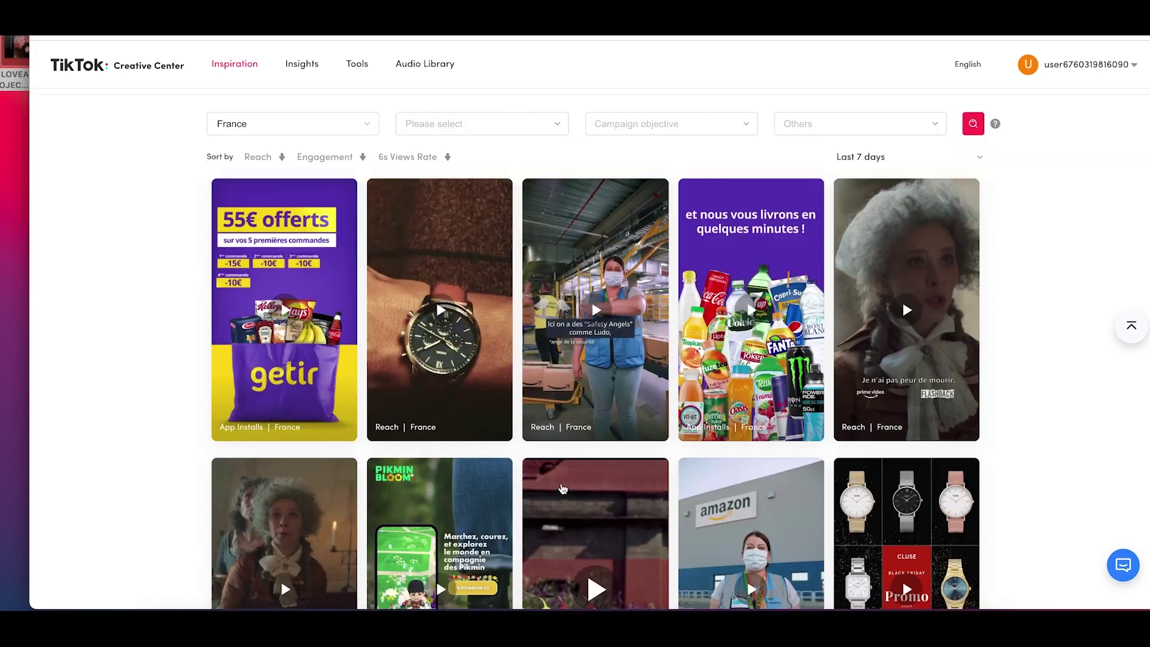
mouse_move(220, 68)
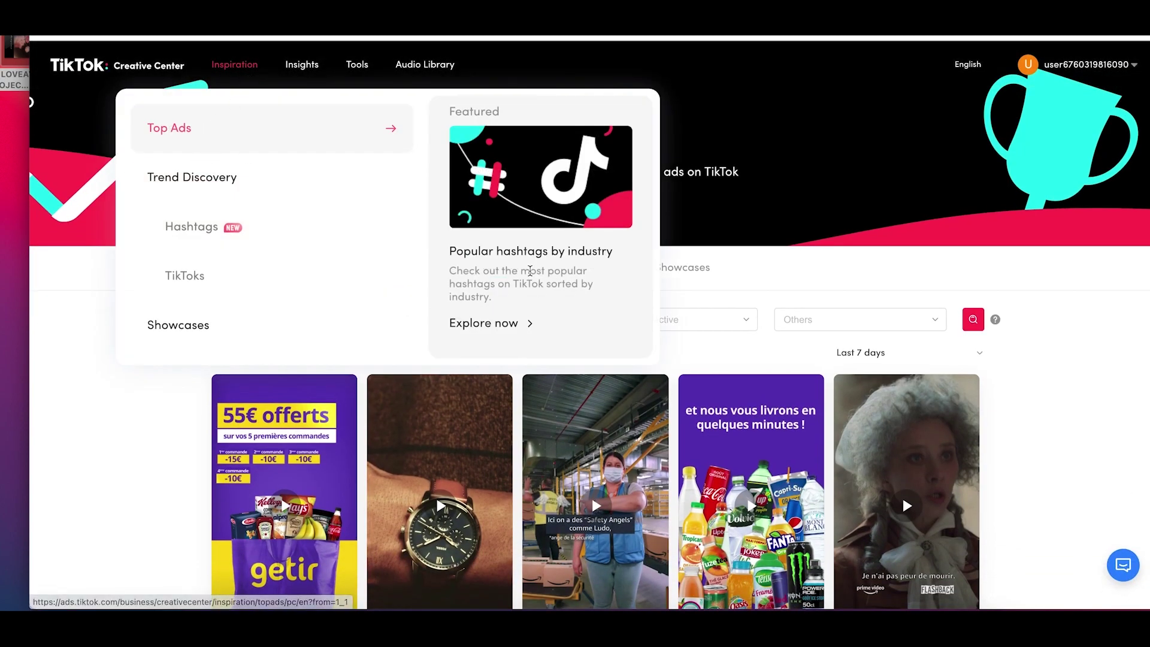
scroll(1068, 425, down, 10)
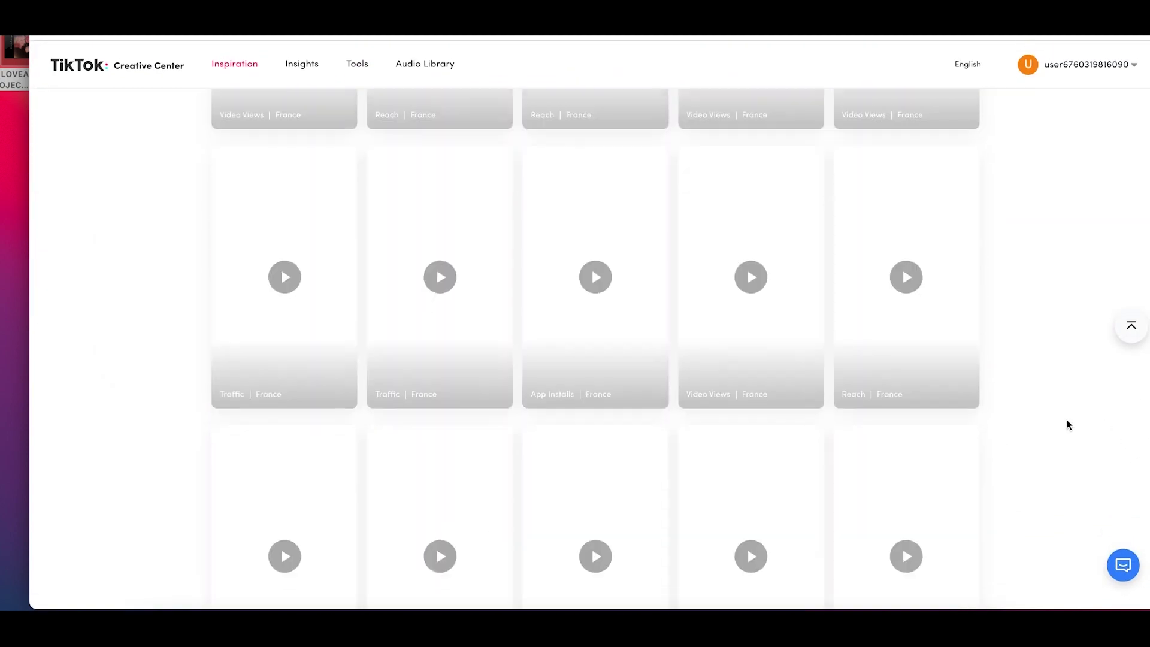
scroll(1068, 425, up, 3)
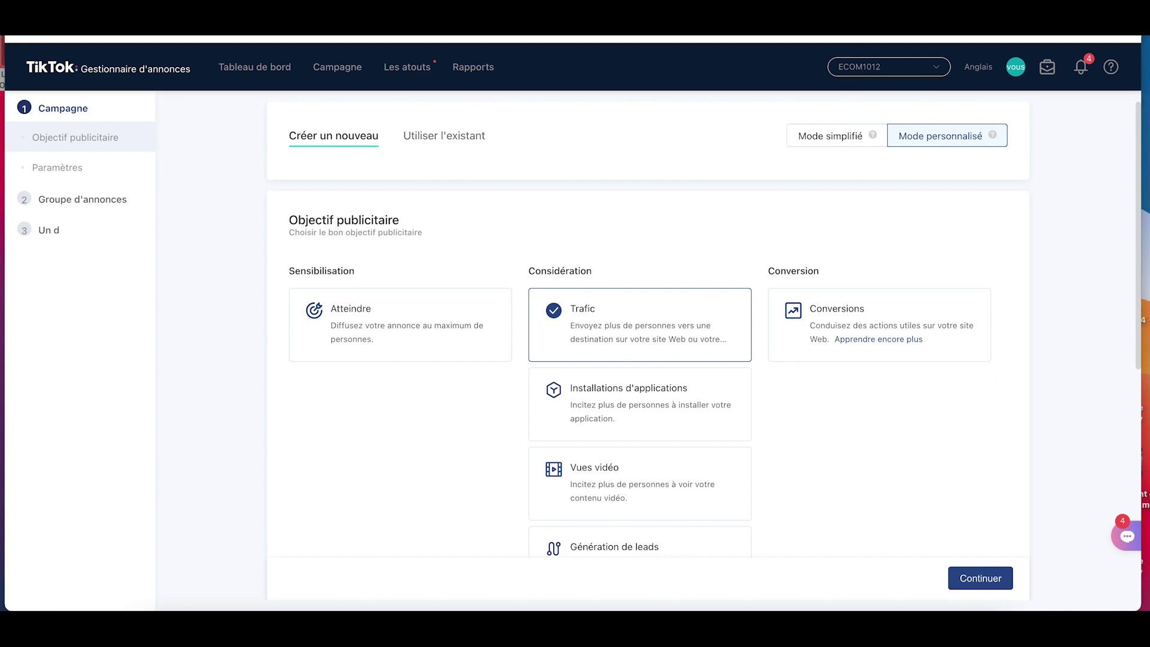
In TikTok Ads Manager, choose Conversions as the new campaign's advertising objective.
scroll(1049, 300, down, 3)
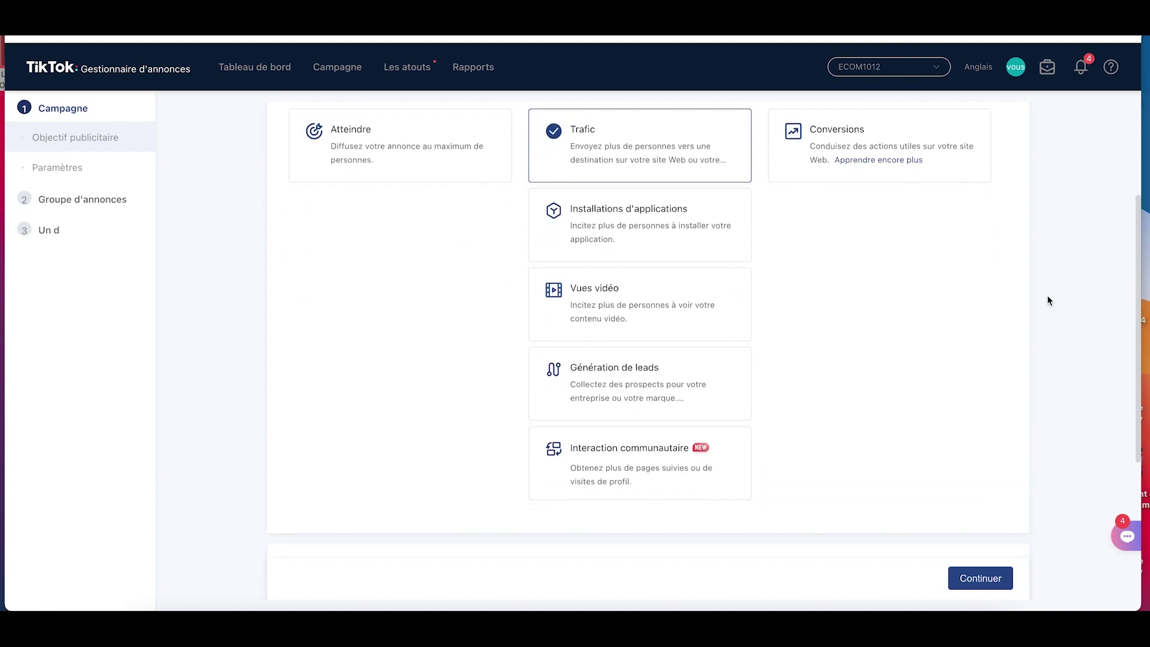
scroll(1048, 295, down, 1)
scroll(1048, 295, up, 1)
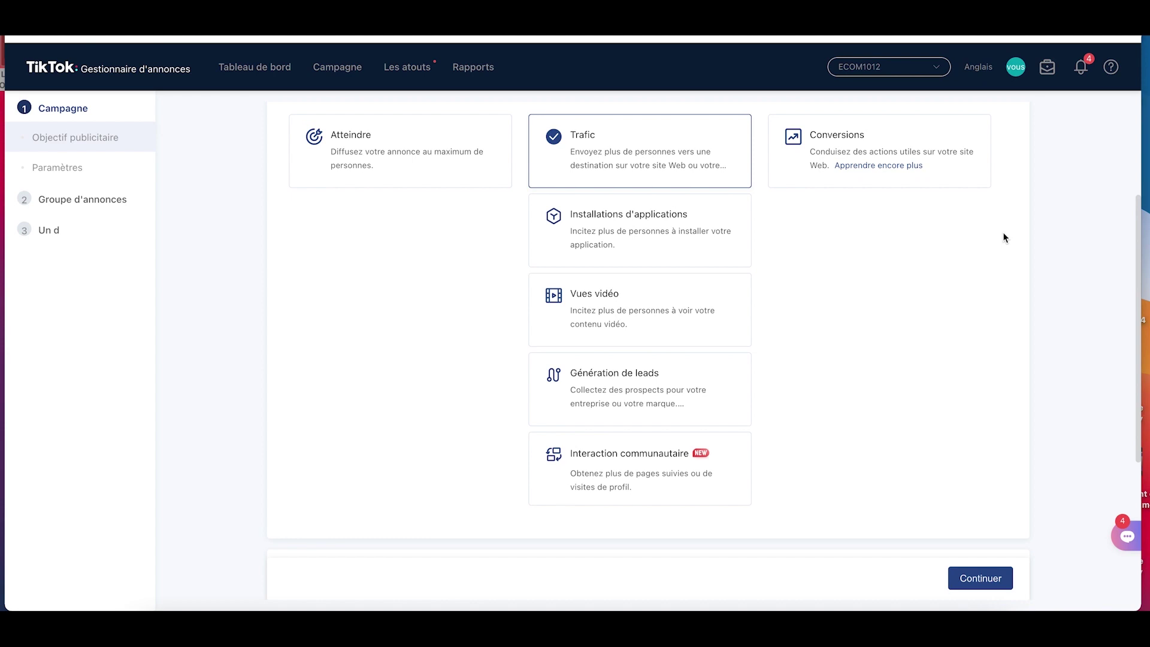
click(883, 144)
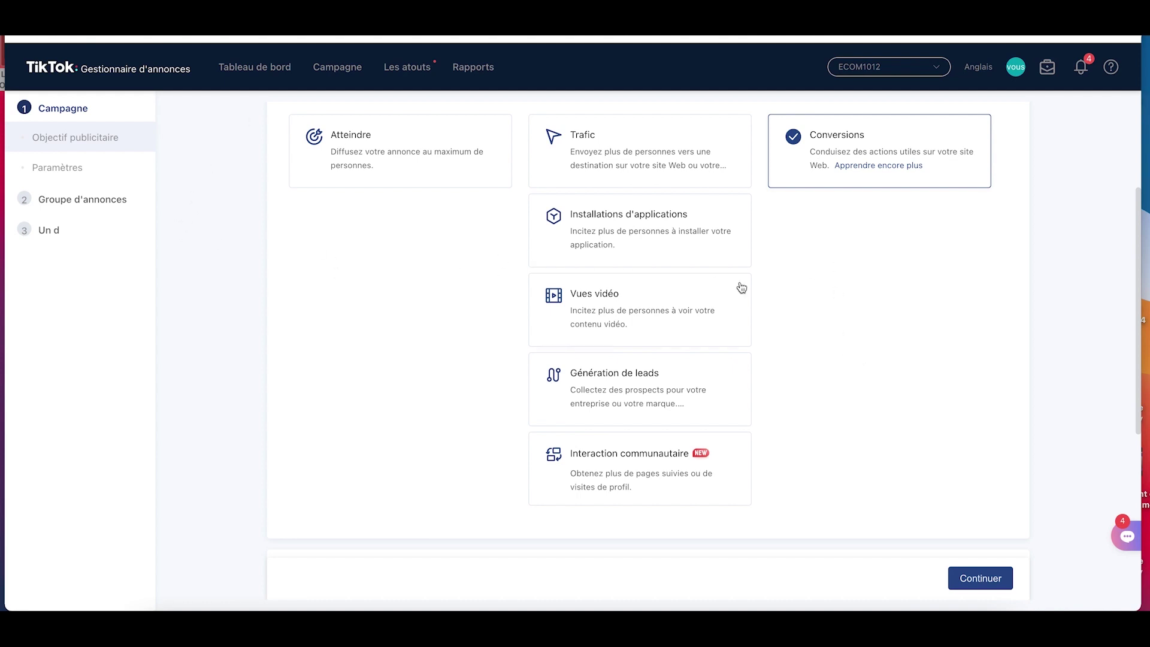
Name the campaign "Teste 1" and continue to the ad group settings.
scroll(835, 269, up, 3)
scroll(835, 269, down, 1)
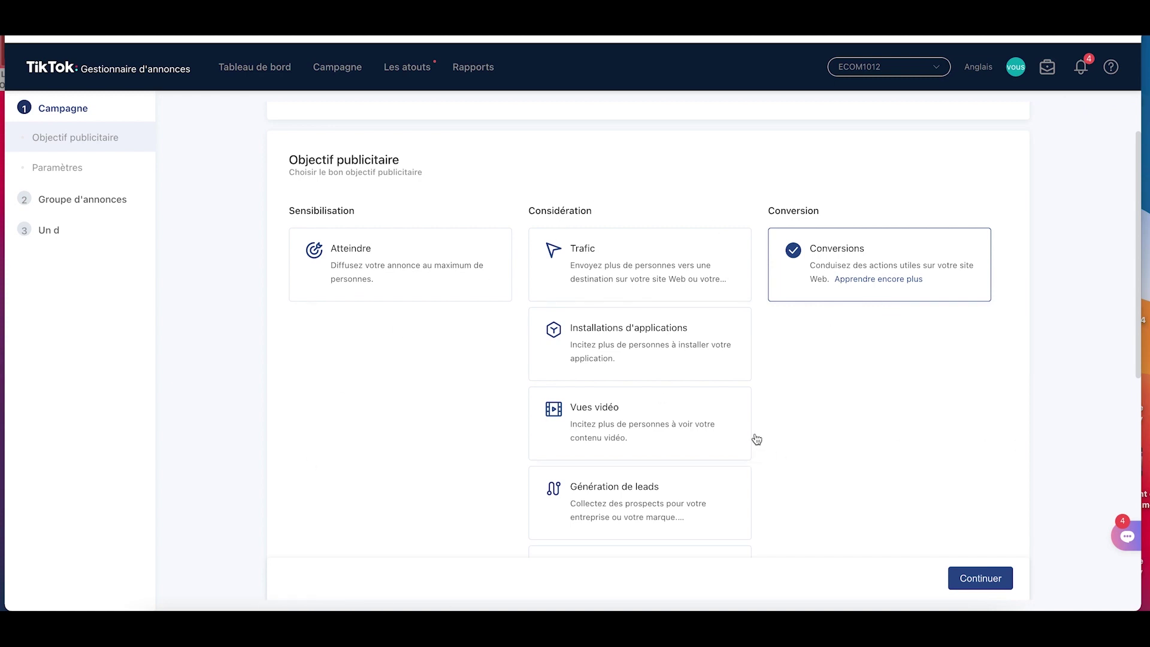
scroll(874, 345, down, 4)
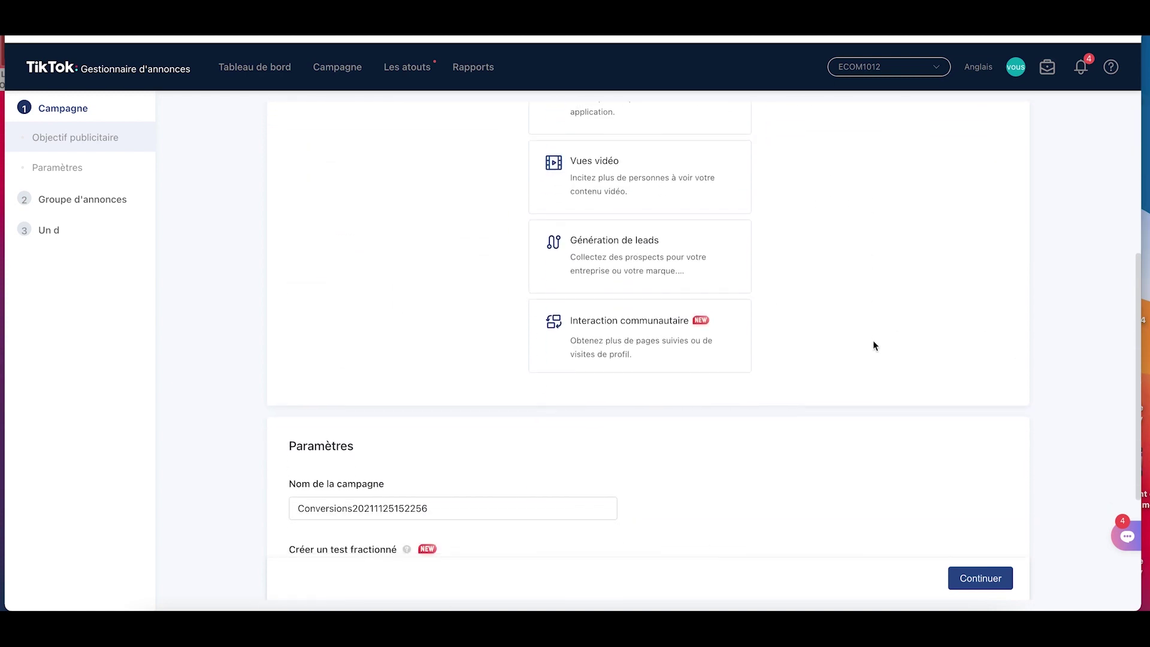
scroll(873, 346, down, 4)
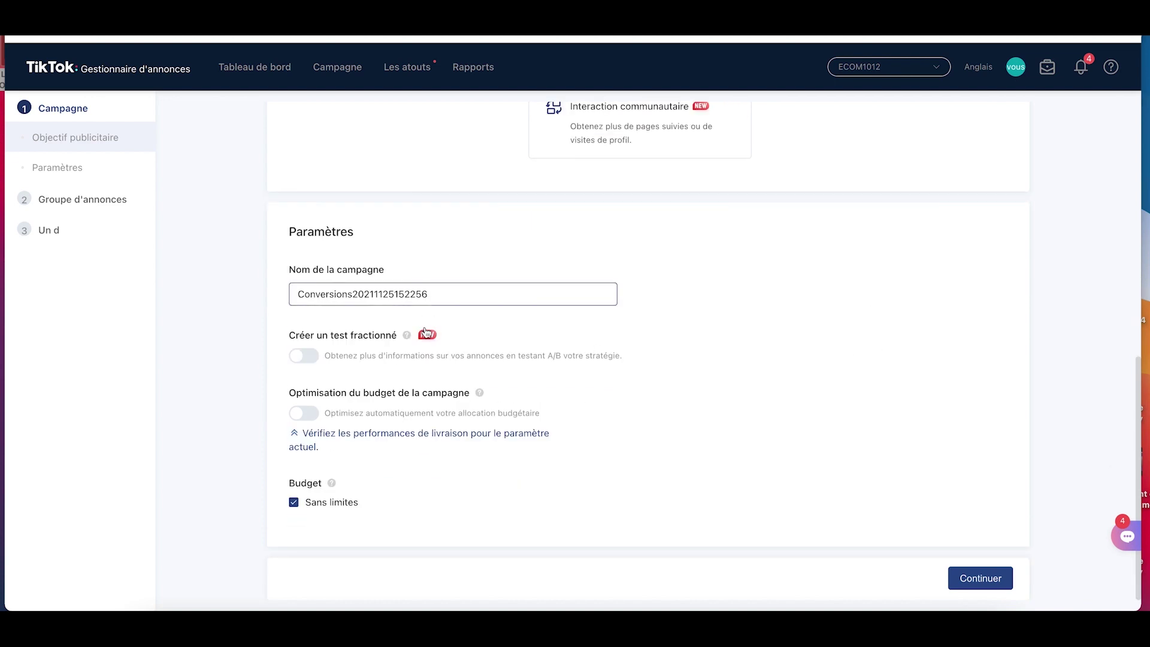
triple_click(586, 293)
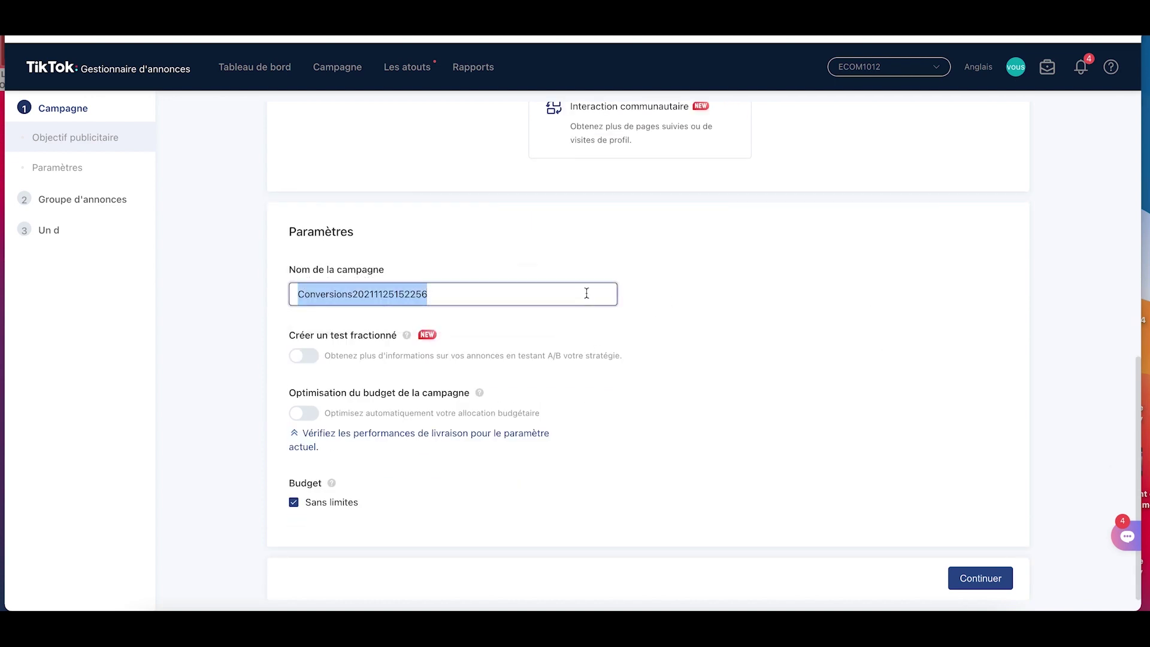
text(Teste )
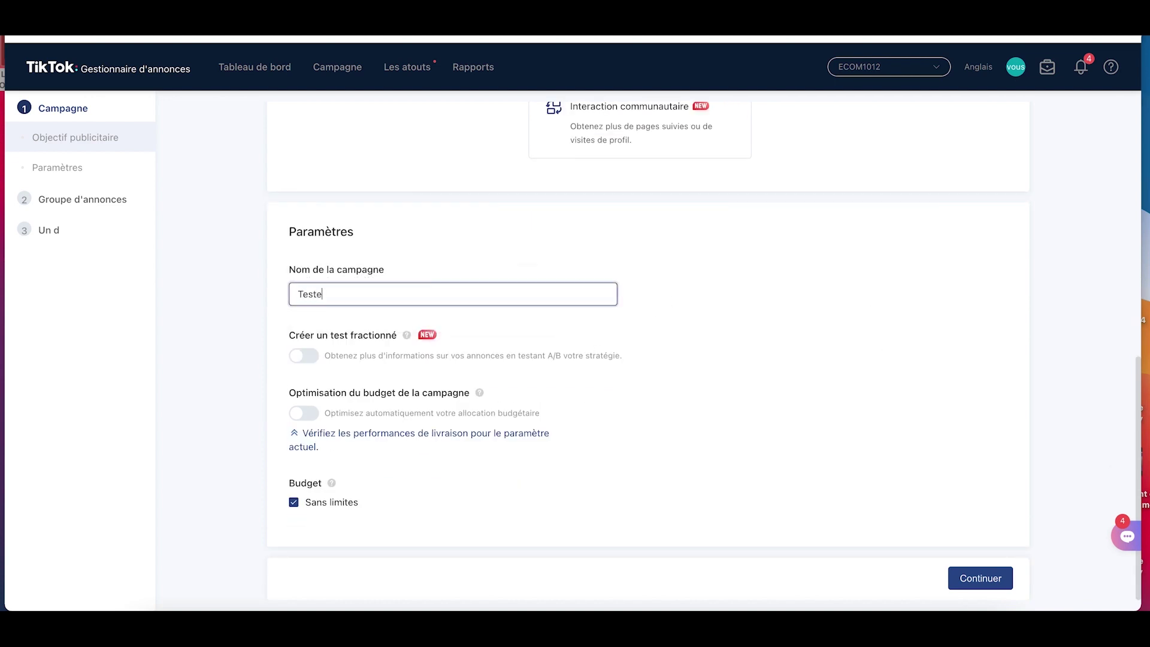
text(1)
mouse_move(421, 337)
click(983, 576)
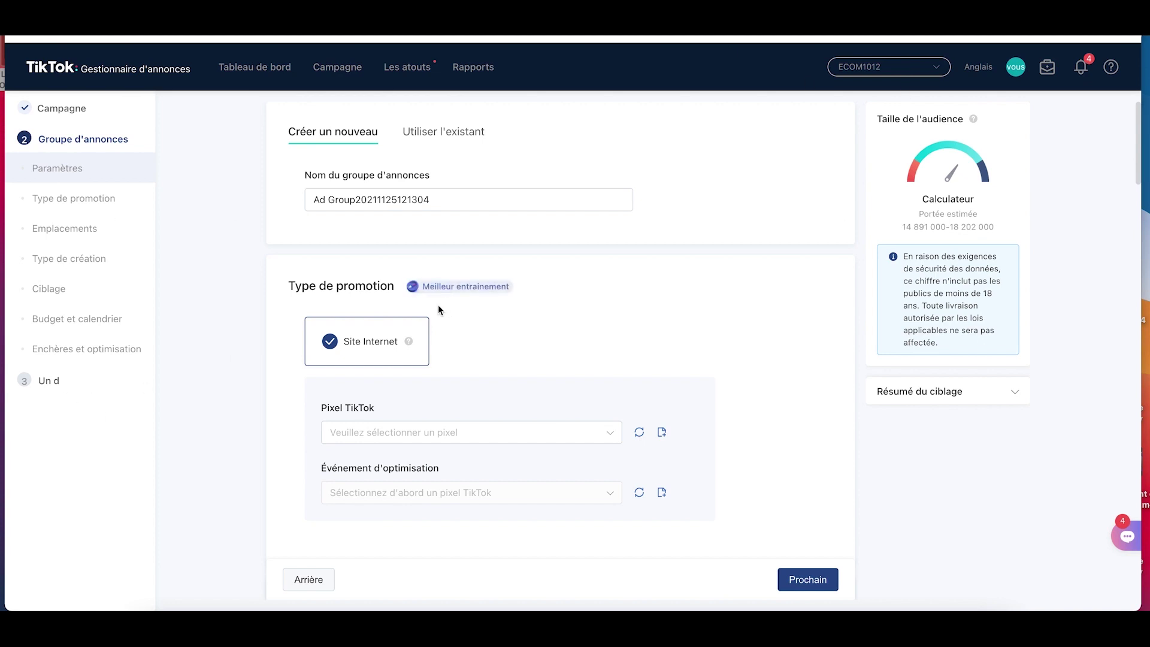
Select PIXEL LOVEAWAY as the TikTok pixel for the ad group's website promotion.
click(452, 199)
triple_click(448, 199)
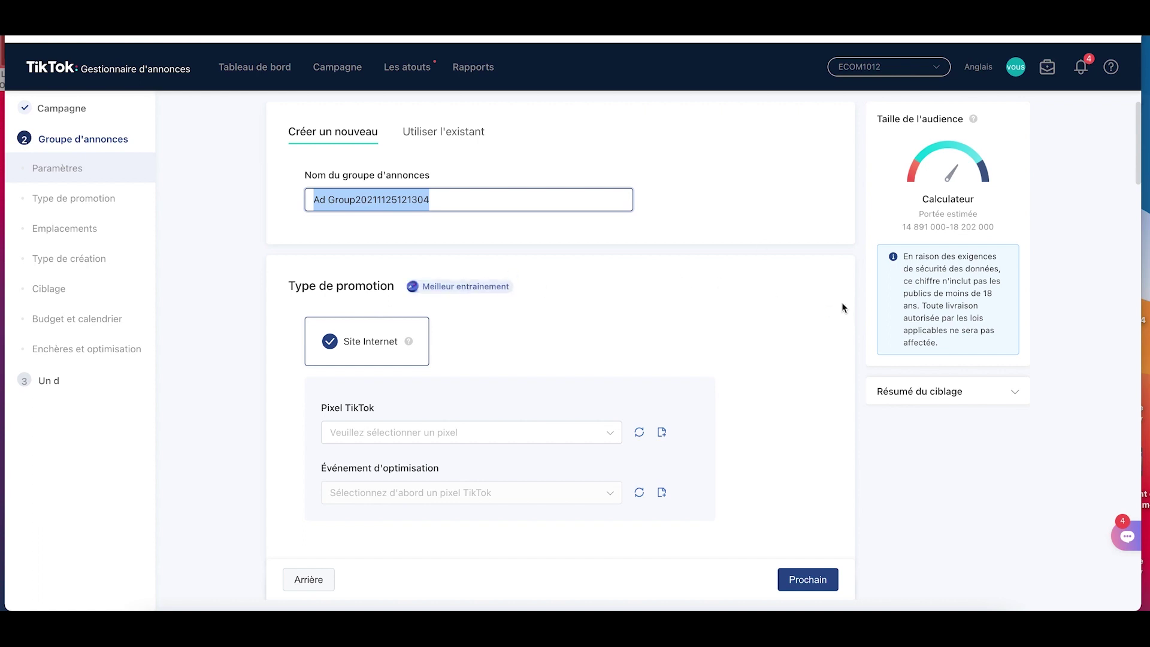
scroll(677, 315, down, 4)
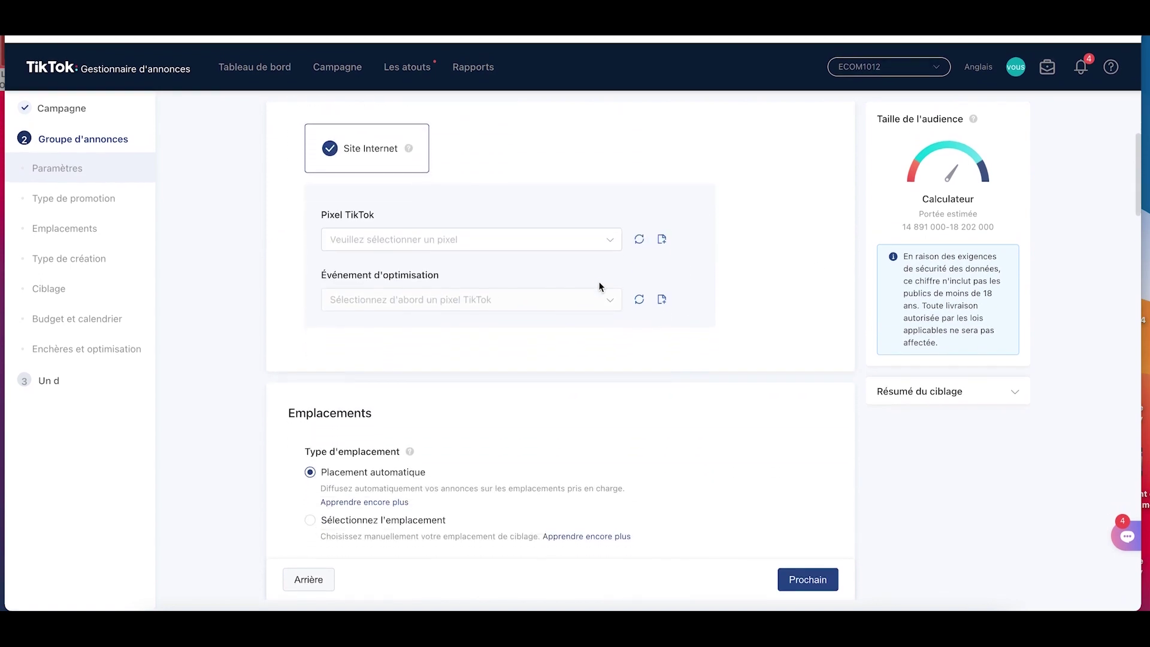
click(568, 243)
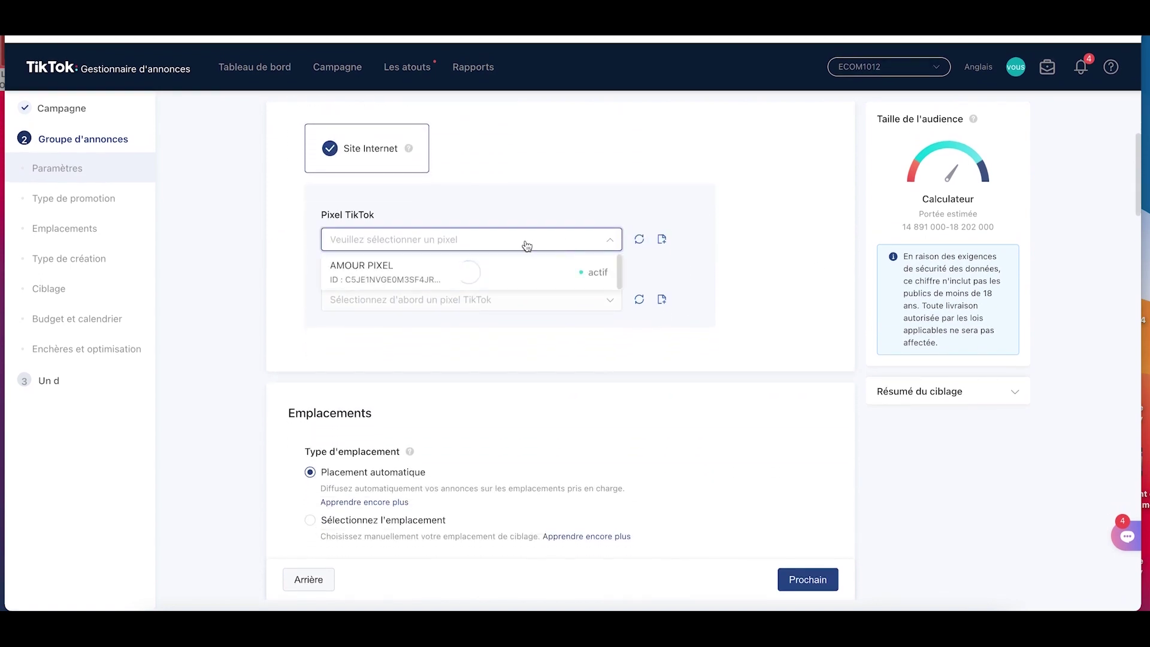
click(381, 275)
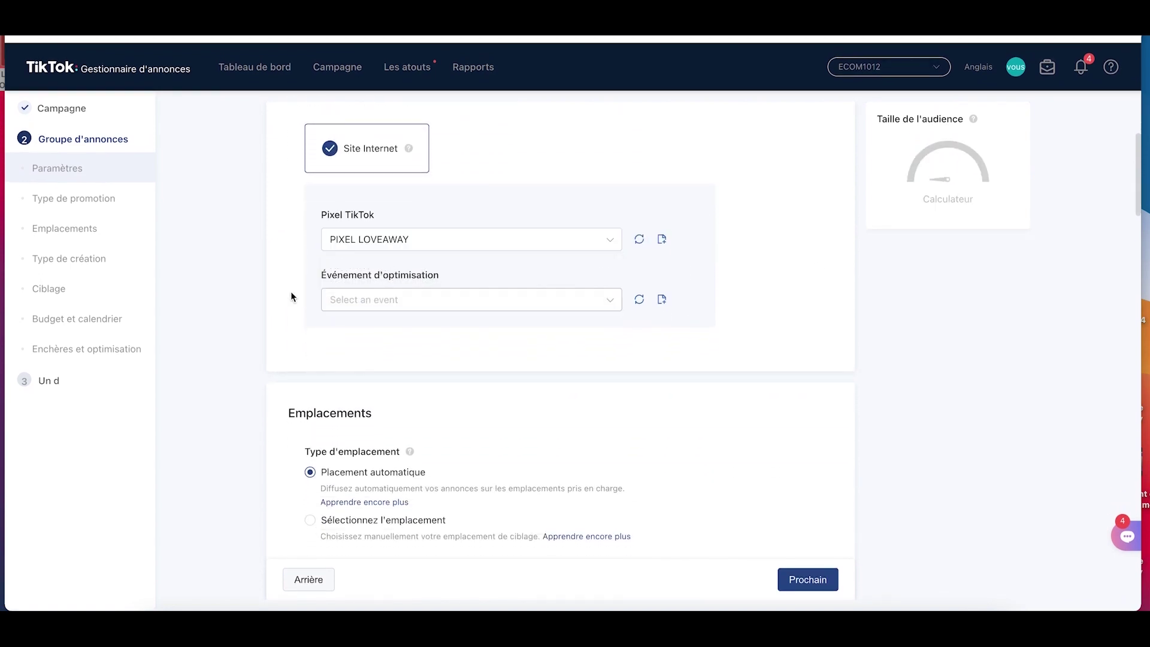
Switch the page translation back to English and set the optimization event to View Content.
click(403, 299)
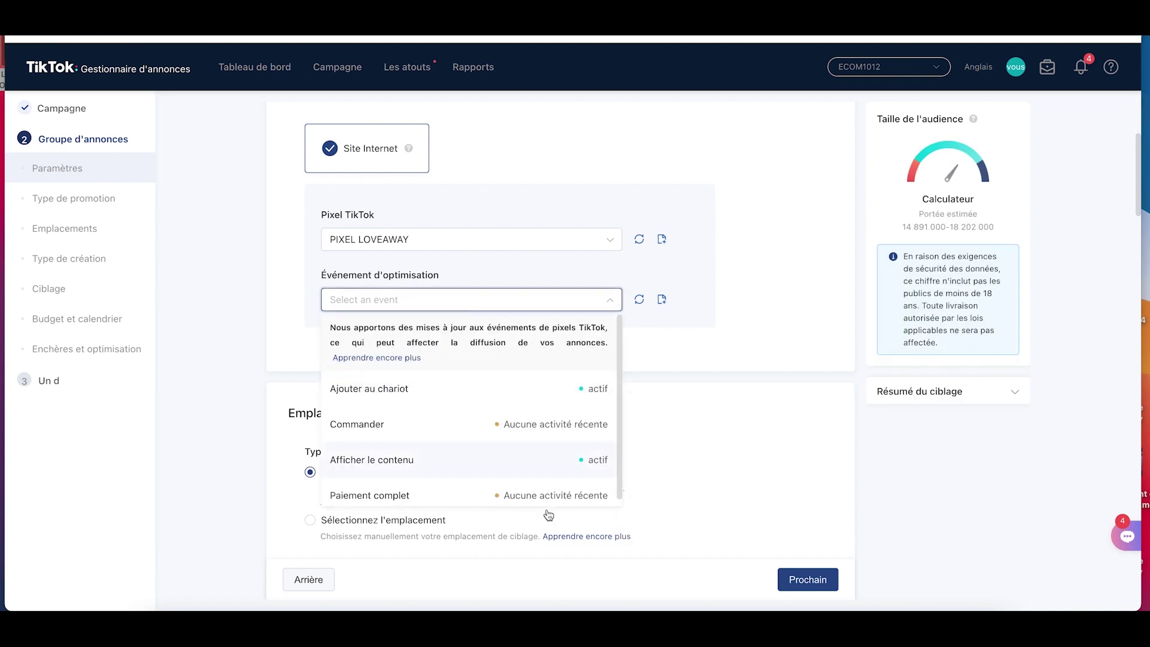
mouse_move(514, 430)
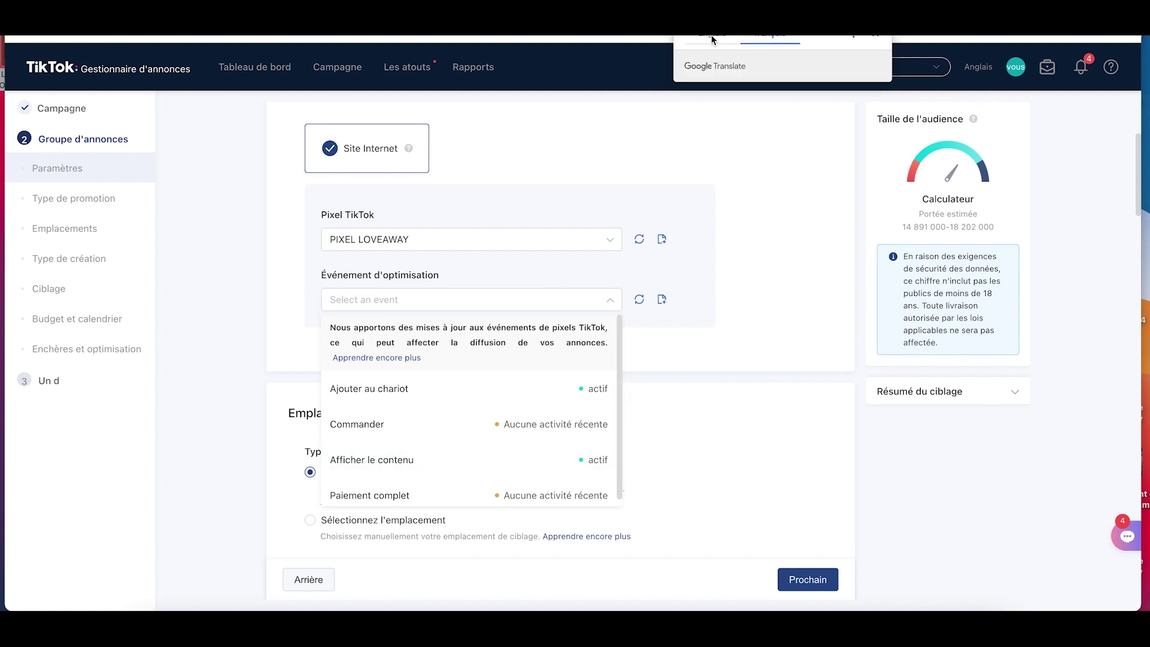
click(712, 37)
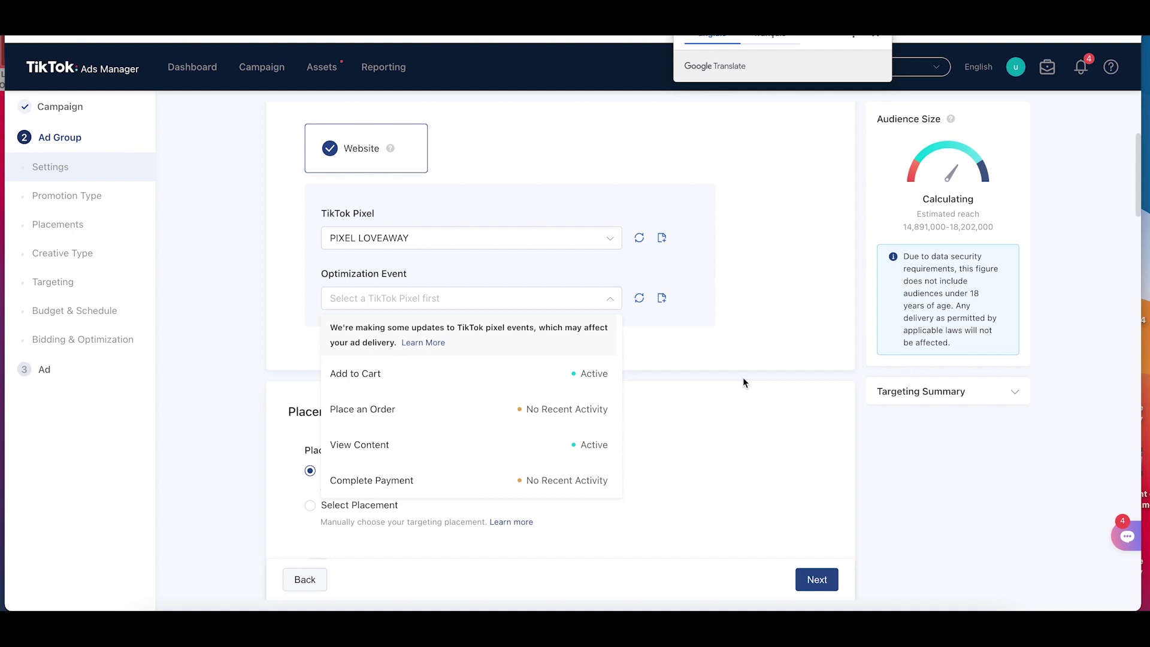
click(362, 444)
Set the placement type to Select Placement and exclude News Feed App Series and Pangle, keeping only TikTok.
scroll(795, 401, down, 1)
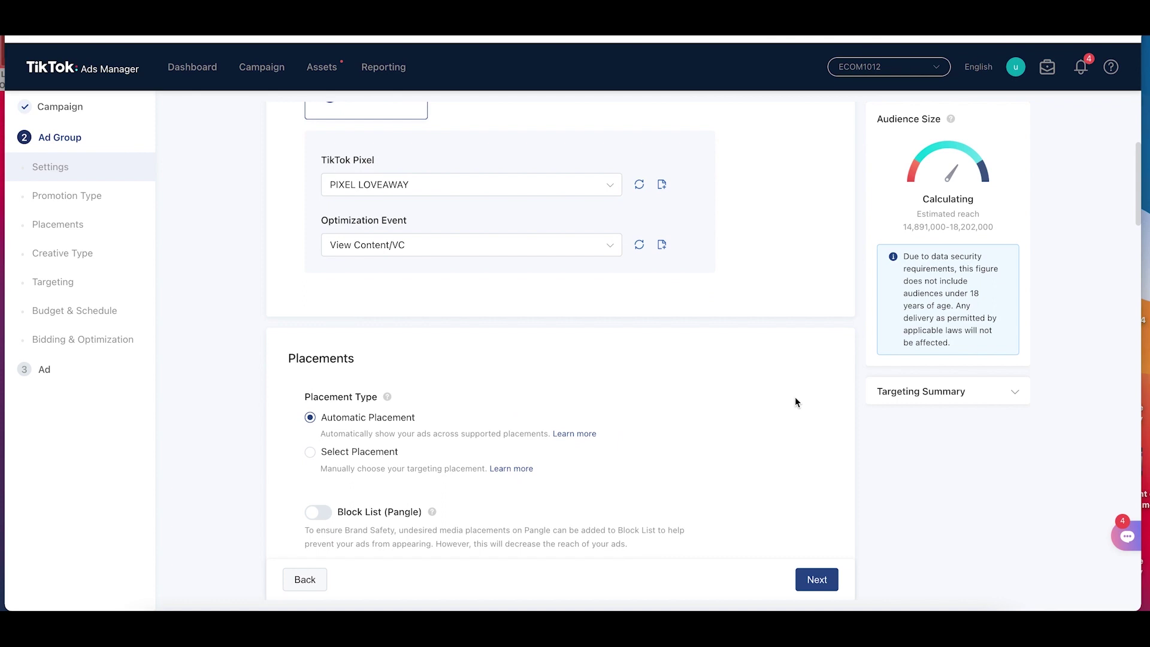
scroll(796, 398, down, 3)
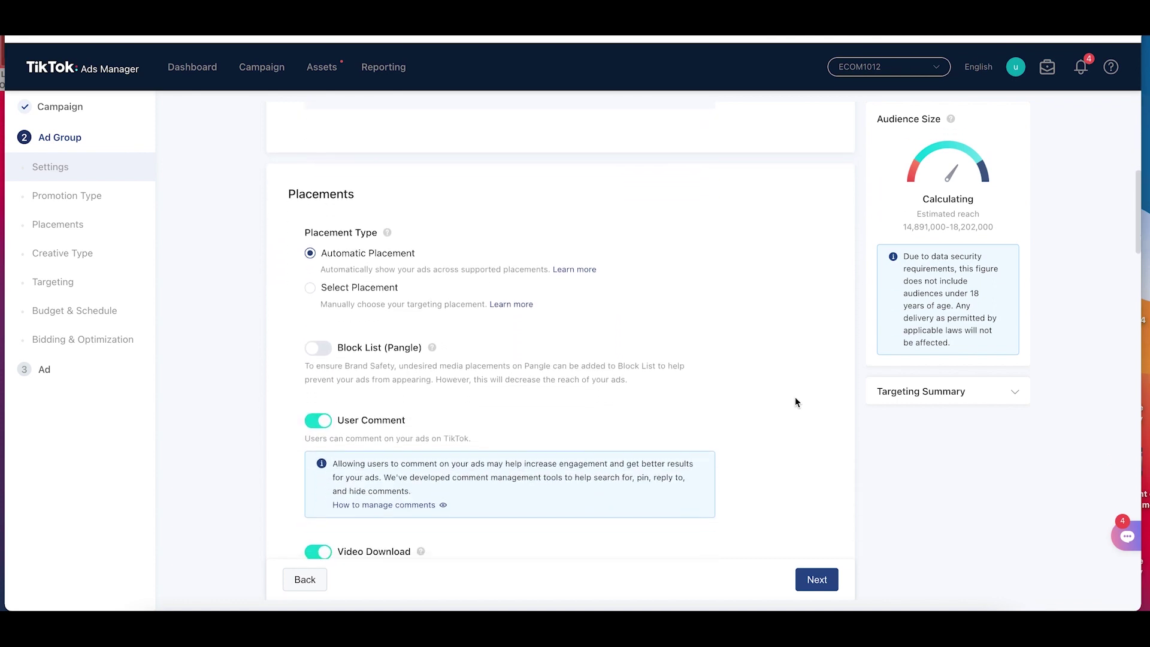
scroll(796, 402, down, 1)
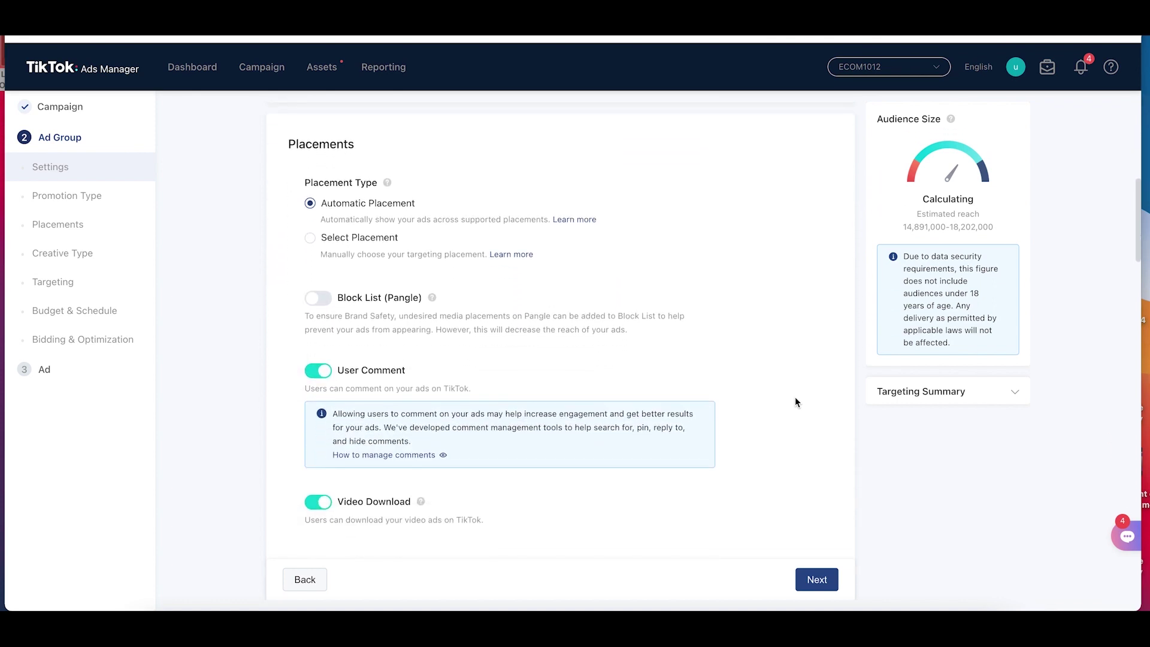
click(358, 241)
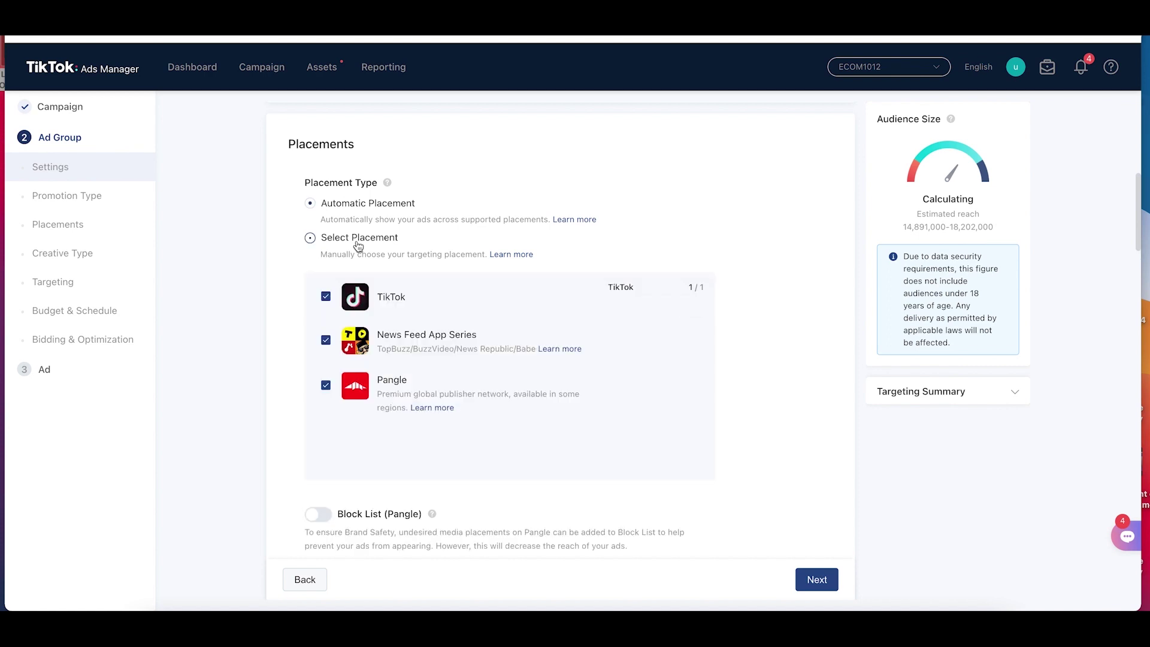
click(326, 340)
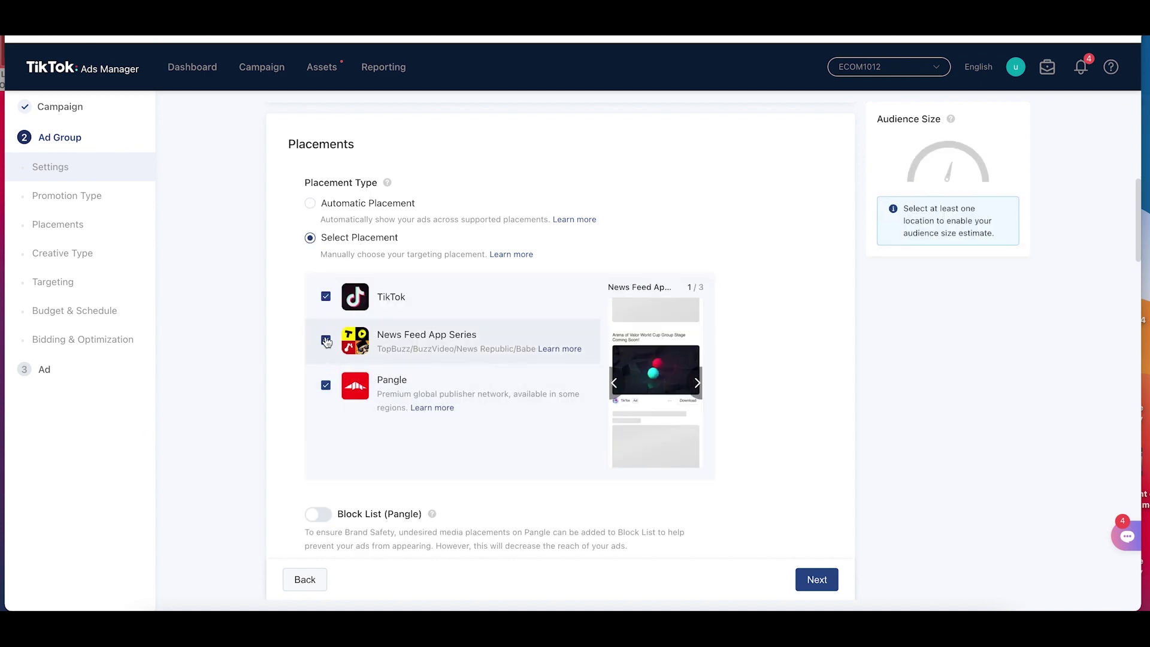
click(325, 385)
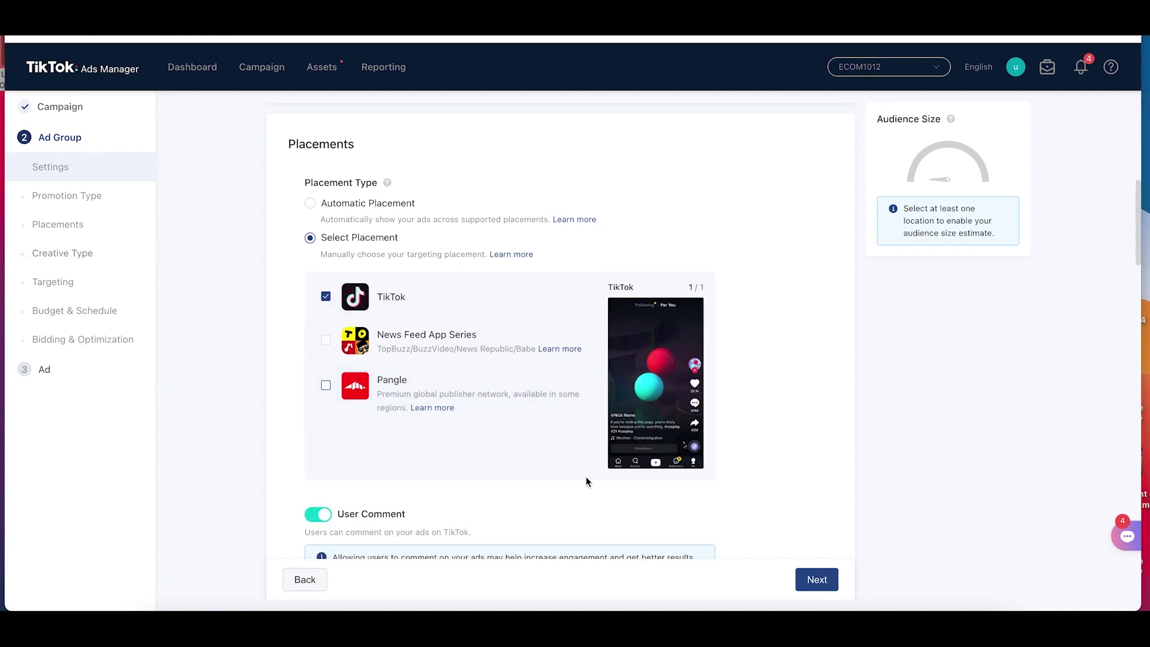
Turn off Video Download for the ad group's TikTok placement so users cannot download the video ads.
scroll(775, 346, down, 3)
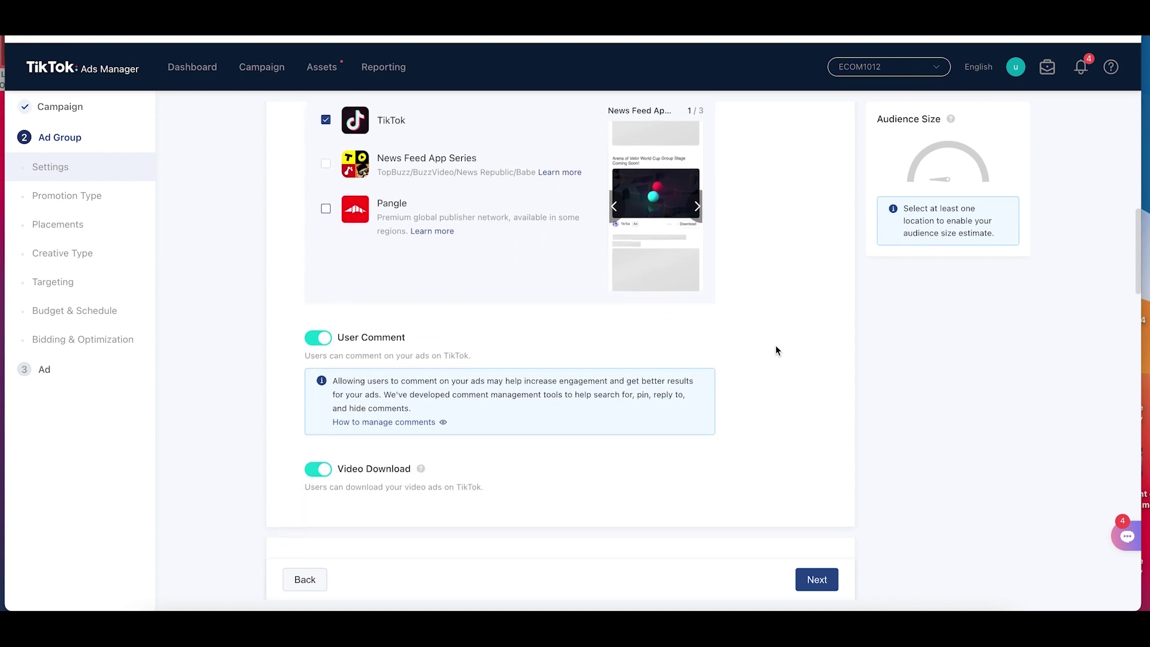
scroll(775, 350, down, 1)
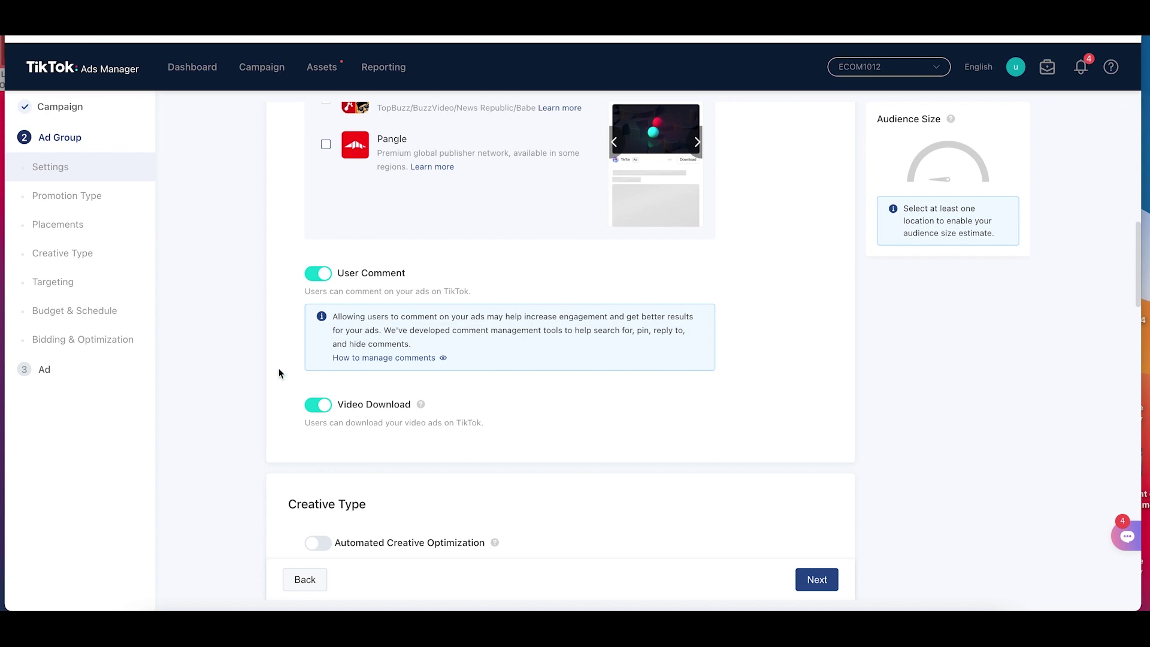
click(315, 410)
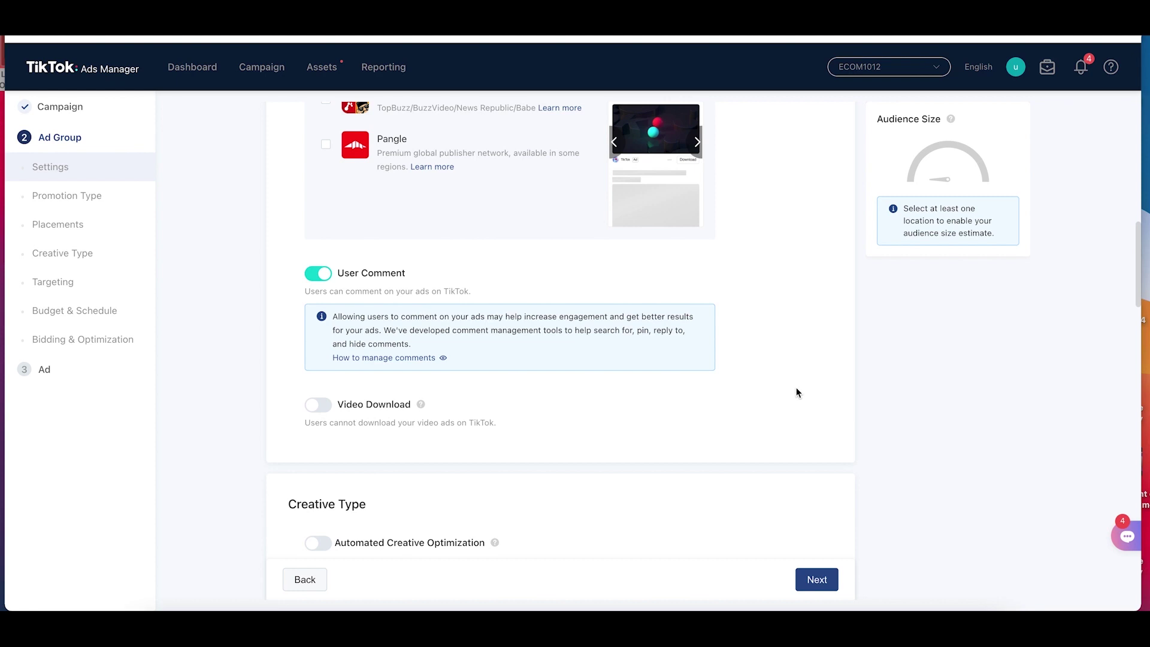
Set the ad group's target location to the country France in the demographics targeting.
scroll(797, 393, down, 6)
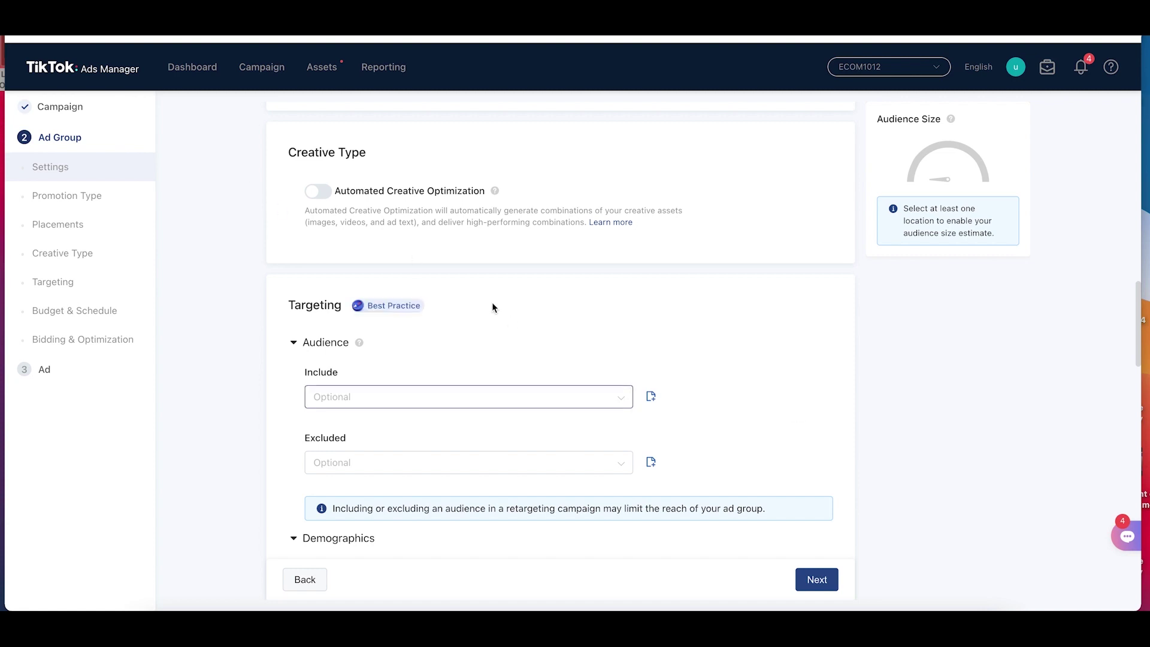
scroll(688, 331, down, 2)
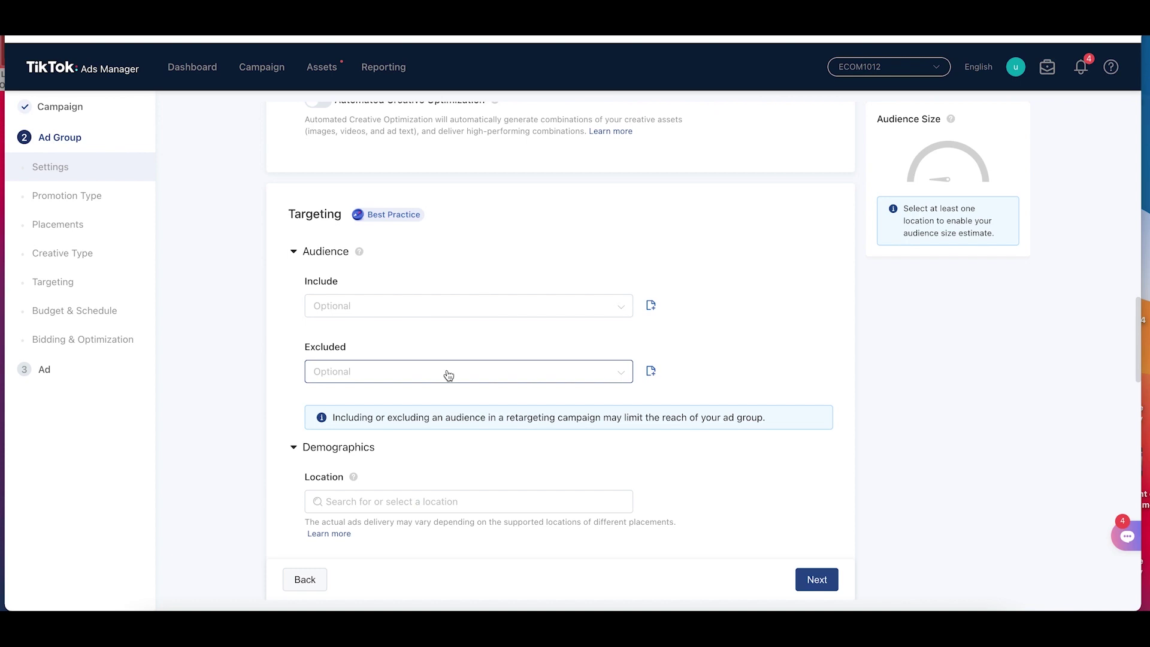
scroll(754, 270, down, 5)
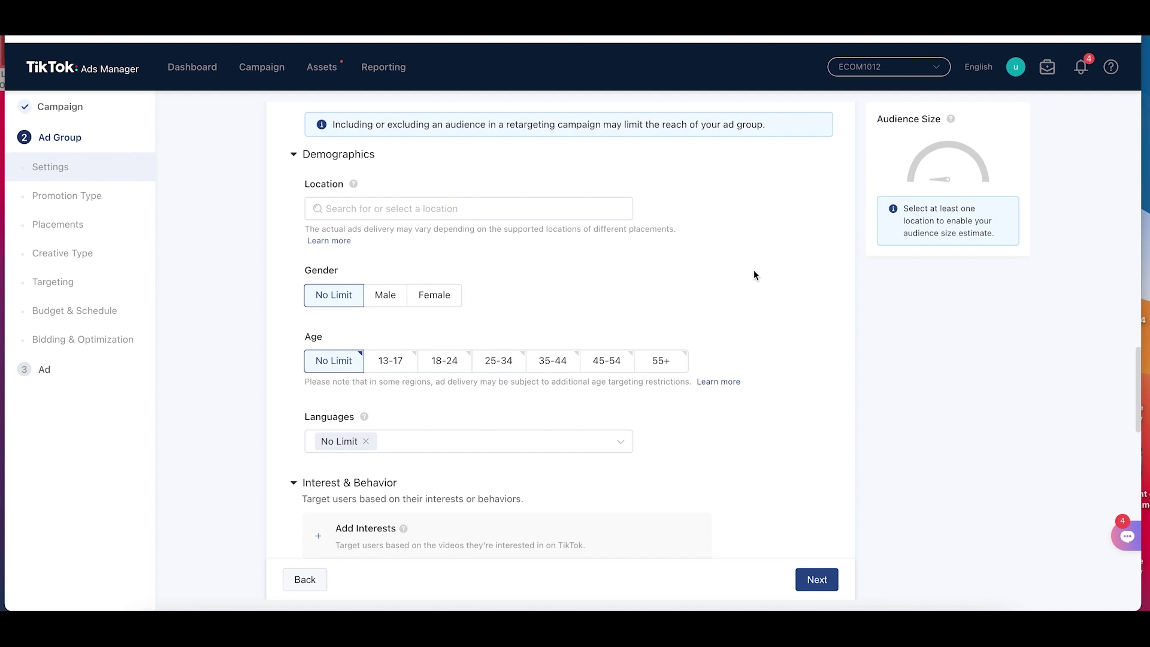
click(396, 214)
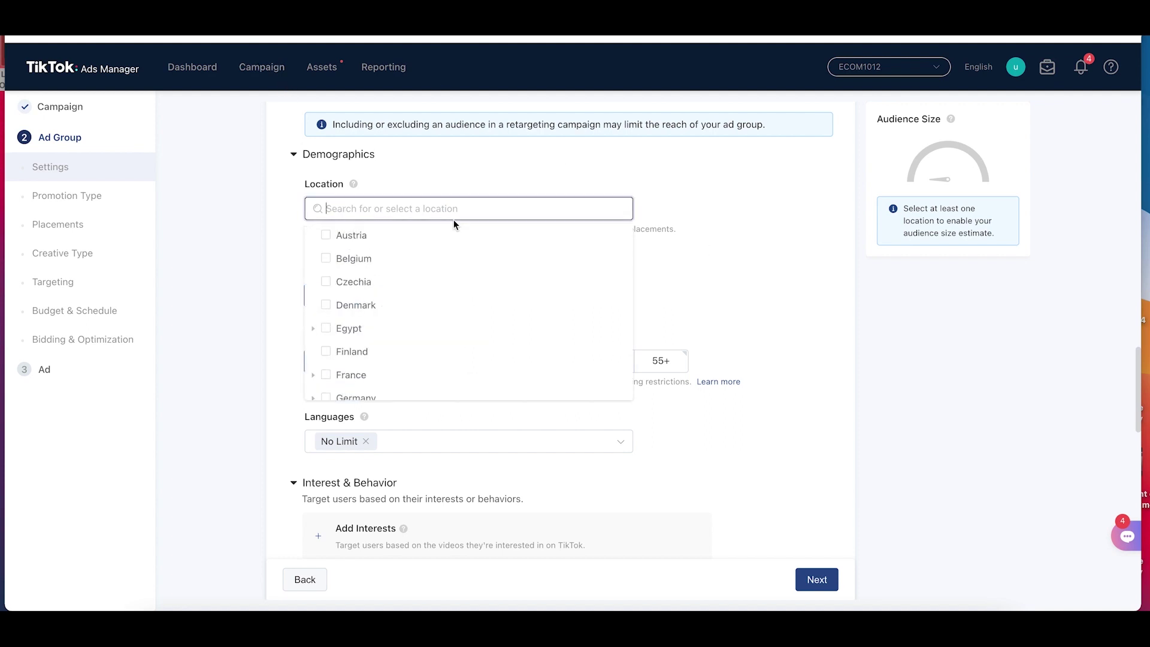
text(fre)
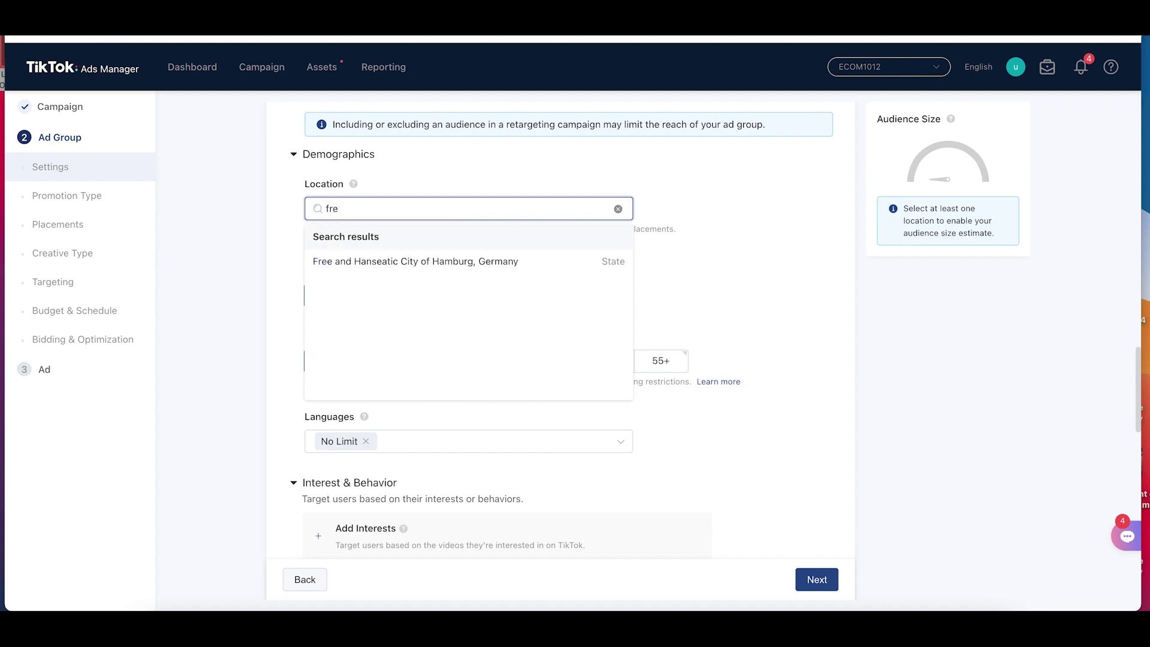
text(nce)
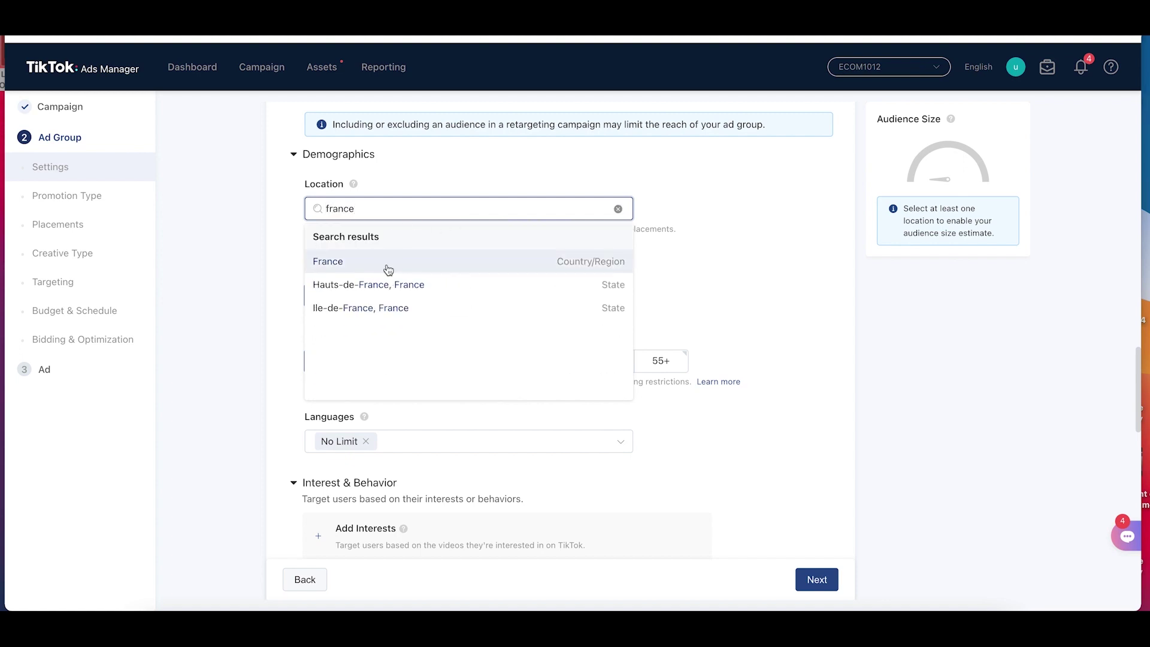
click(356, 264)
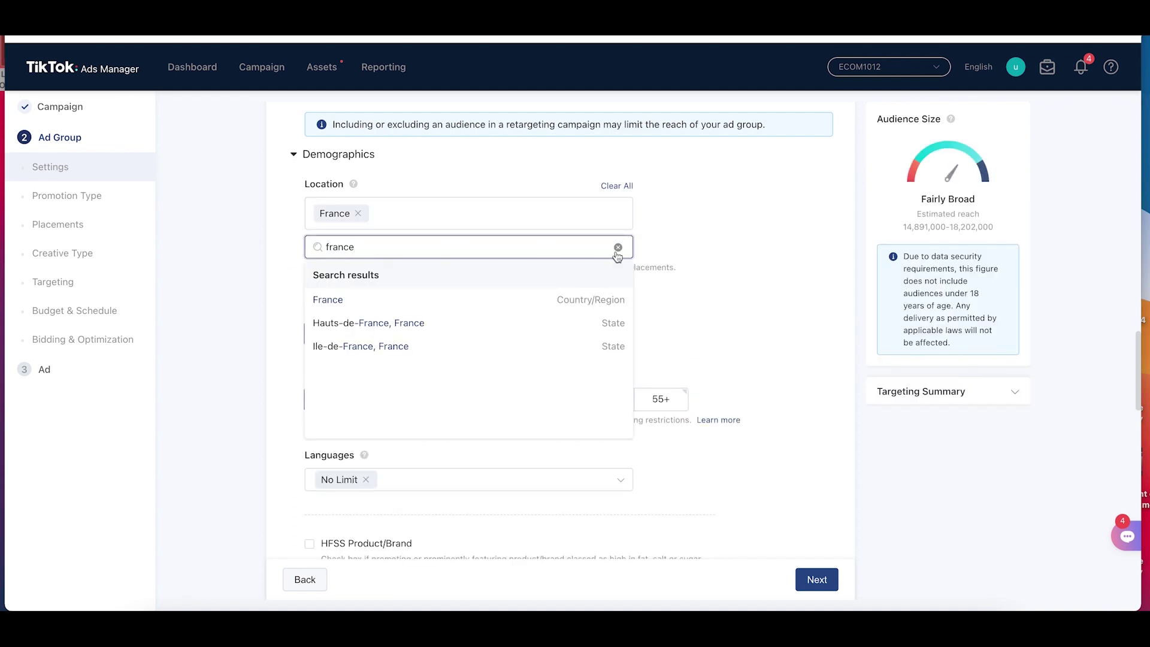
click(619, 248)
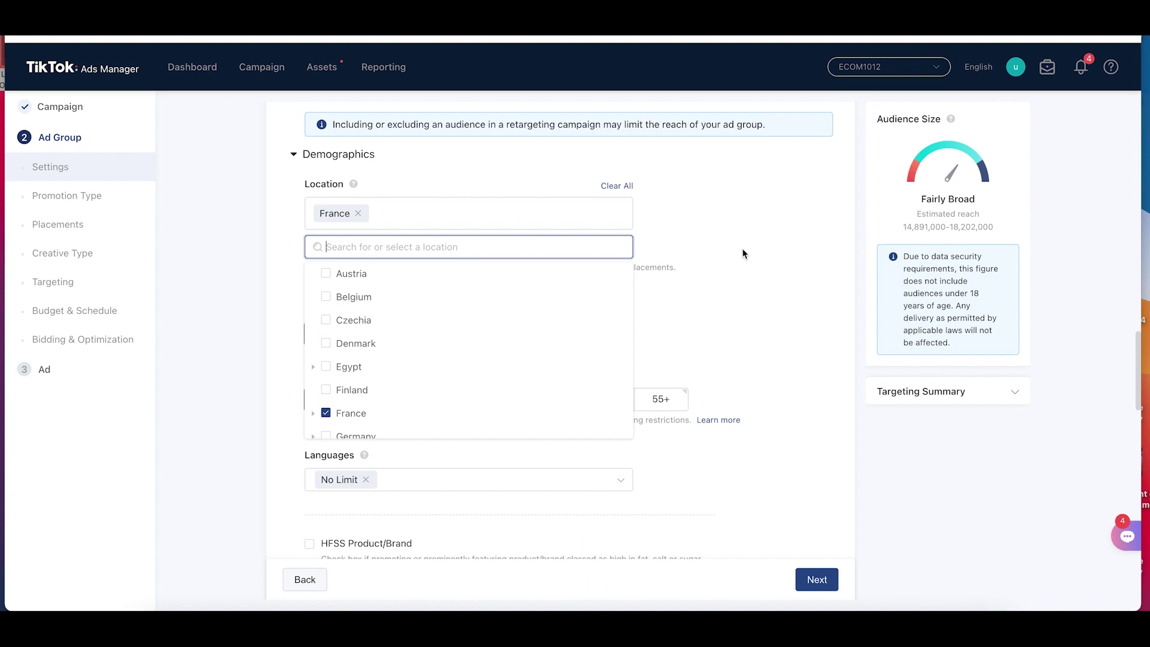
click(742, 250)
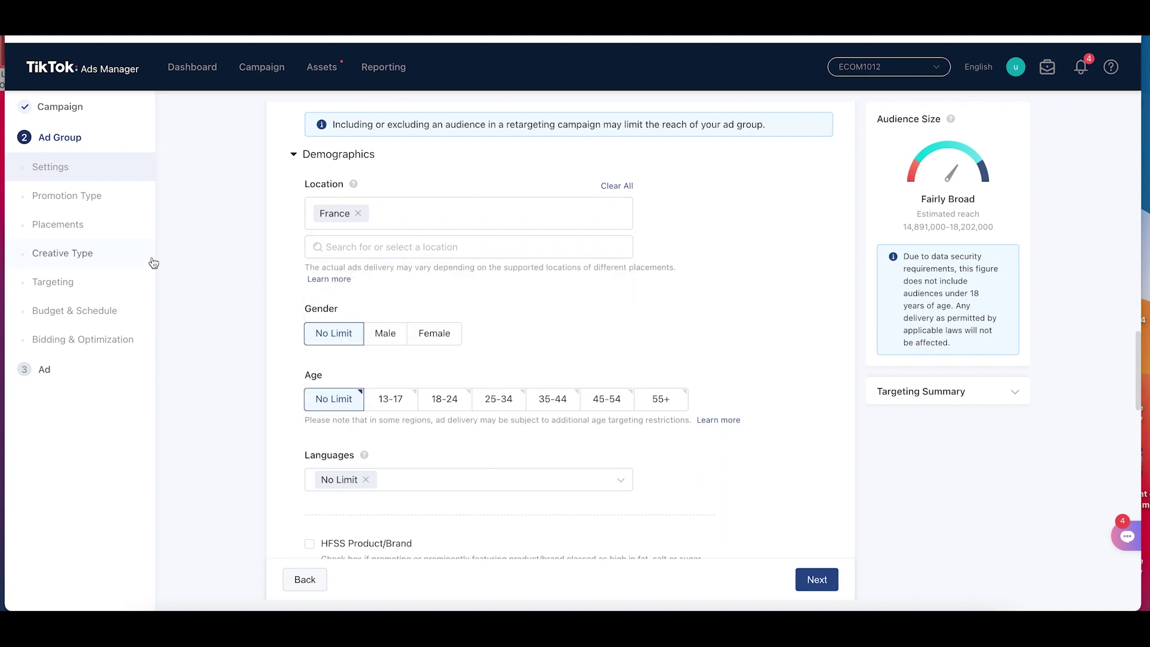
Limit the target age to the 18-24, 25-34, 35-44, 45-54 and 55+ groups.
scroll(753, 343, down, 3)
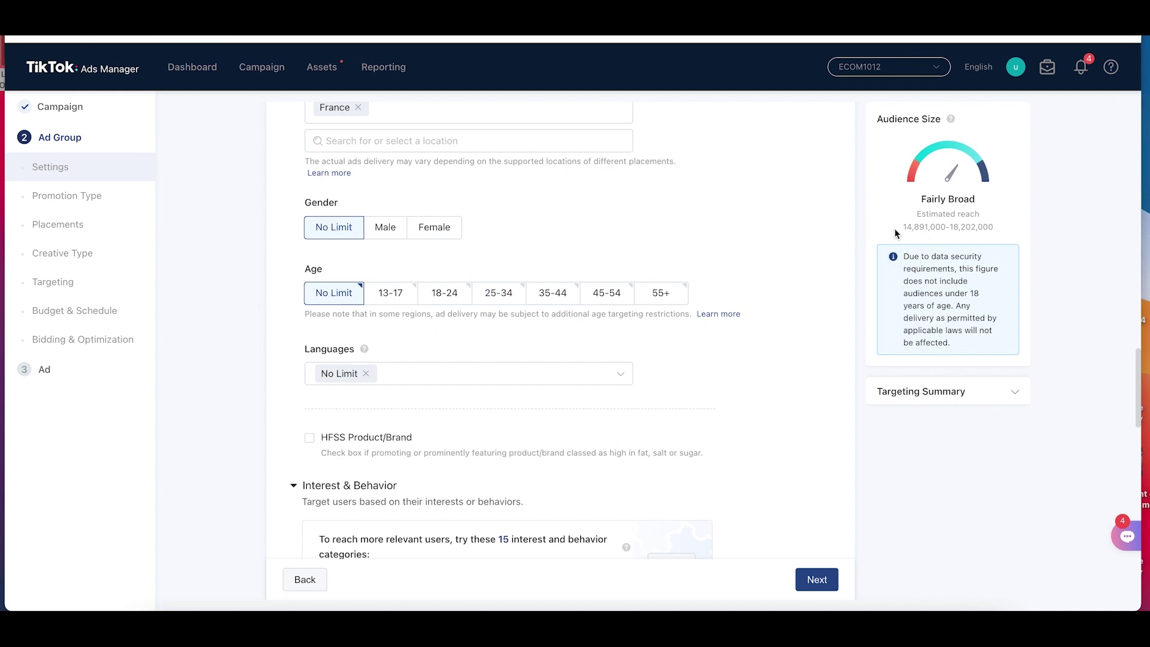
drag(898, 226, 982, 224)
click(999, 228)
click(445, 295)
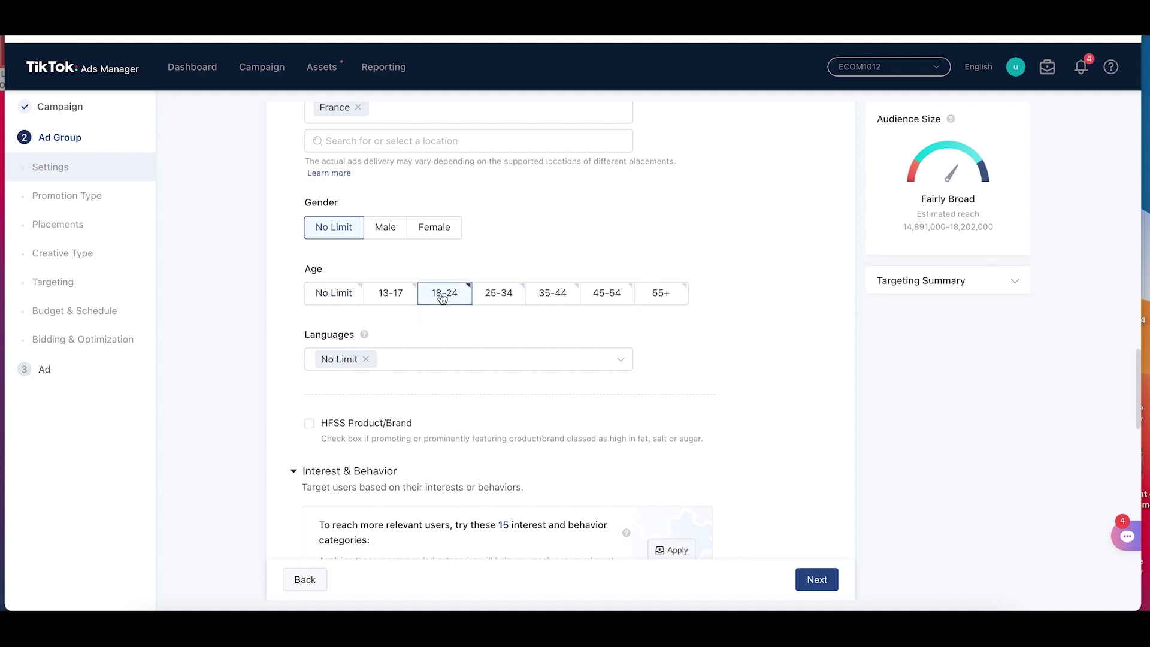
click(495, 293)
click(545, 295)
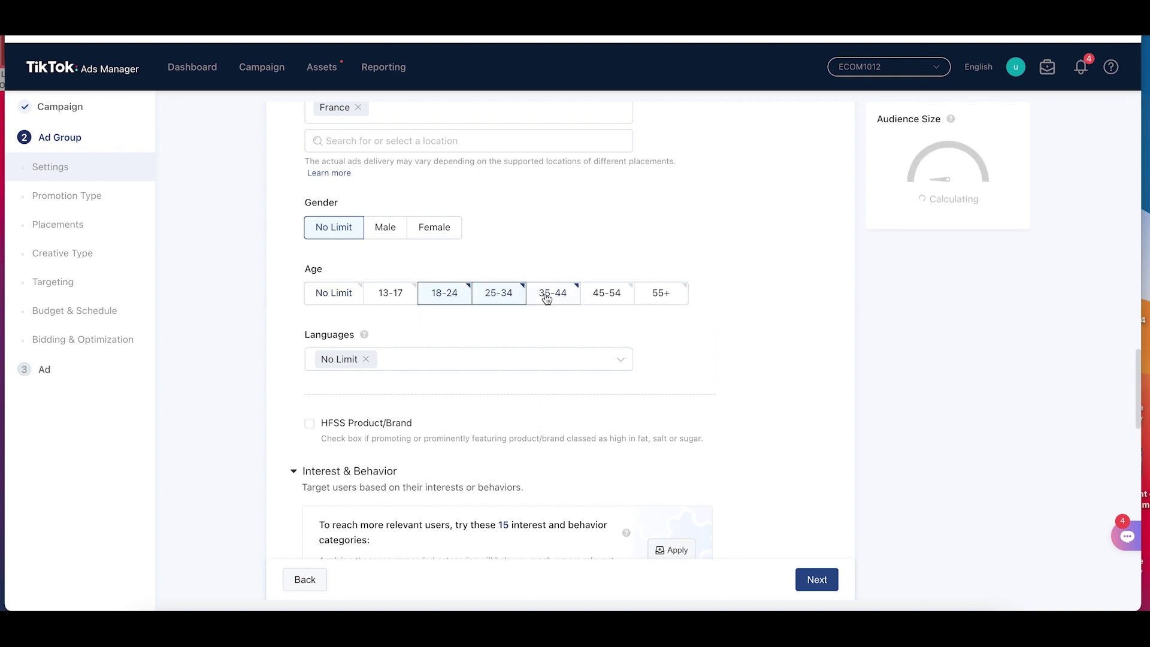
click(601, 300)
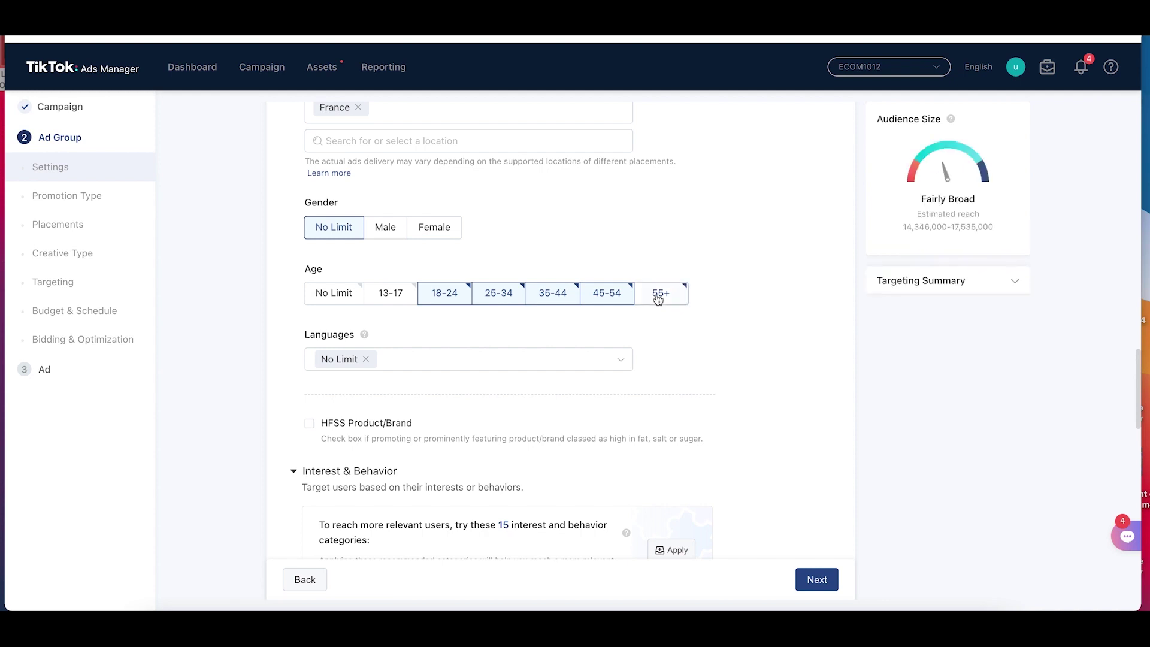
click(658, 298)
click(442, 293)
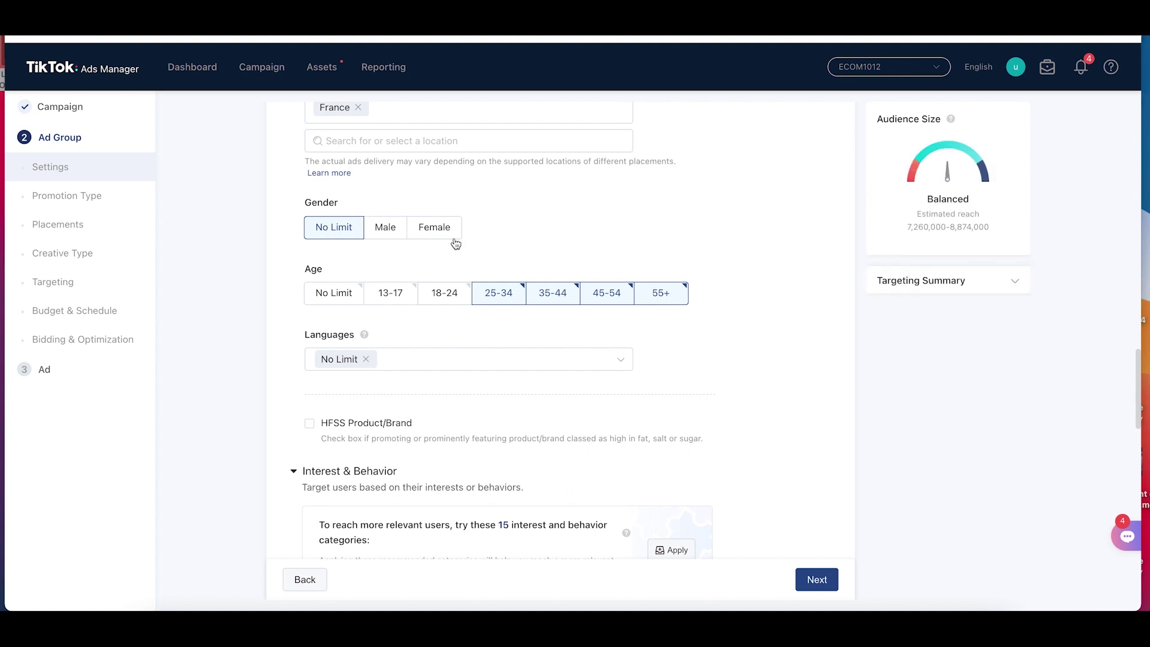
click(446, 293)
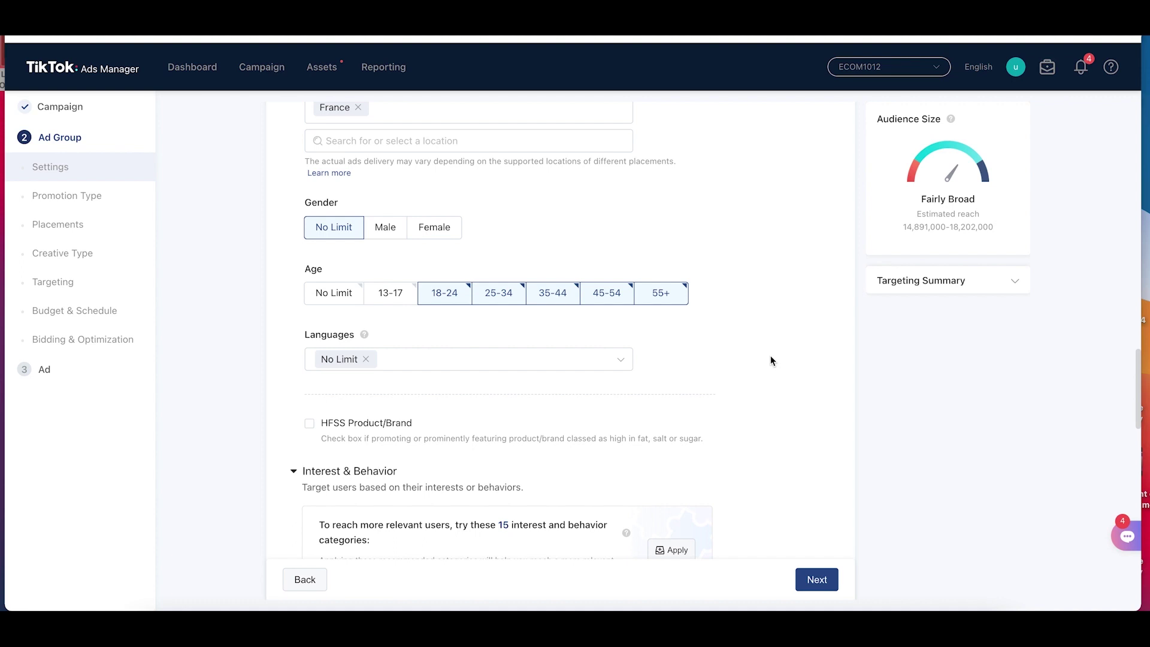
Add an interests condition to the ad group's Interest & Behavior targeting.
scroll(771, 358, down, 1)
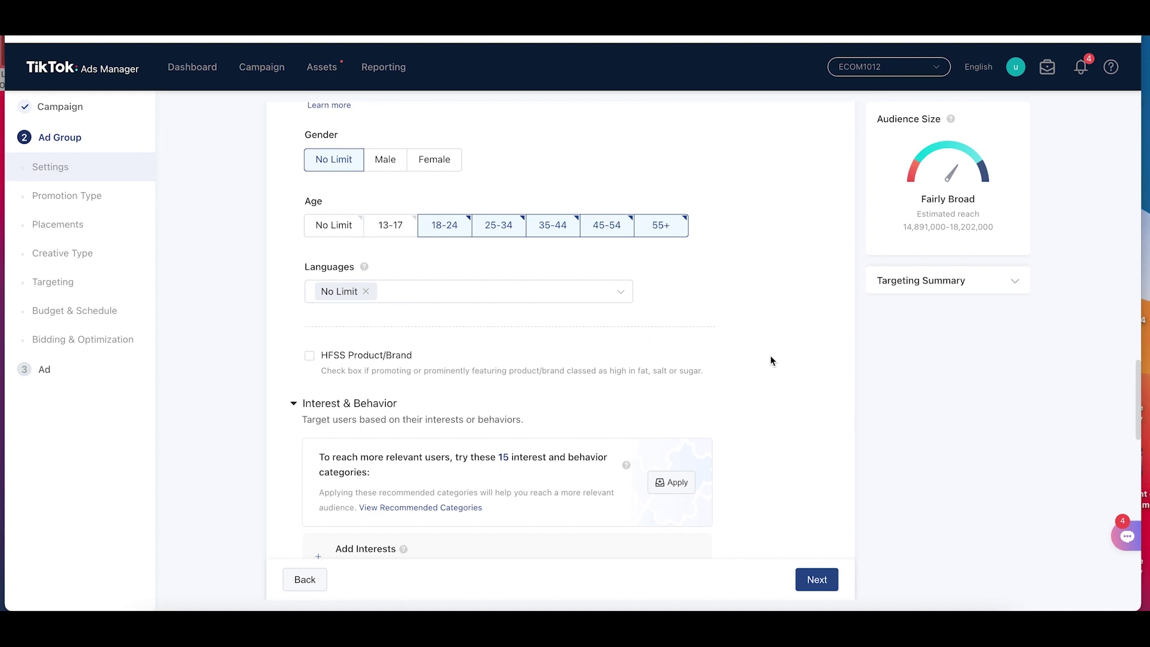
scroll(771, 359, down, 1)
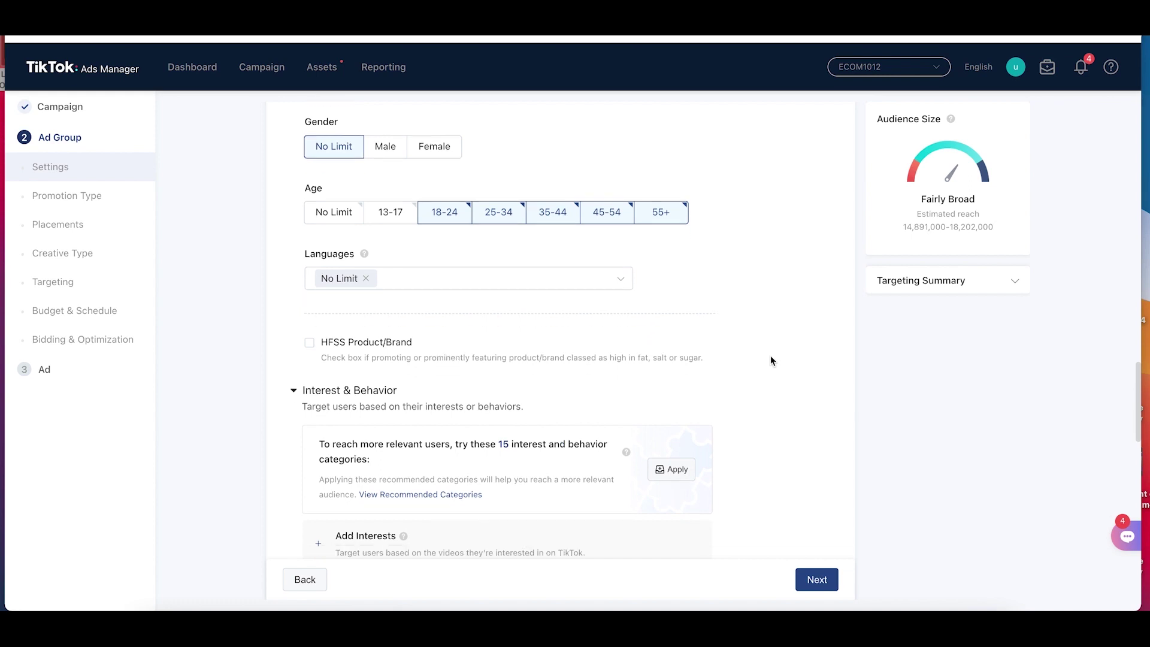
scroll(771, 360, down, 1)
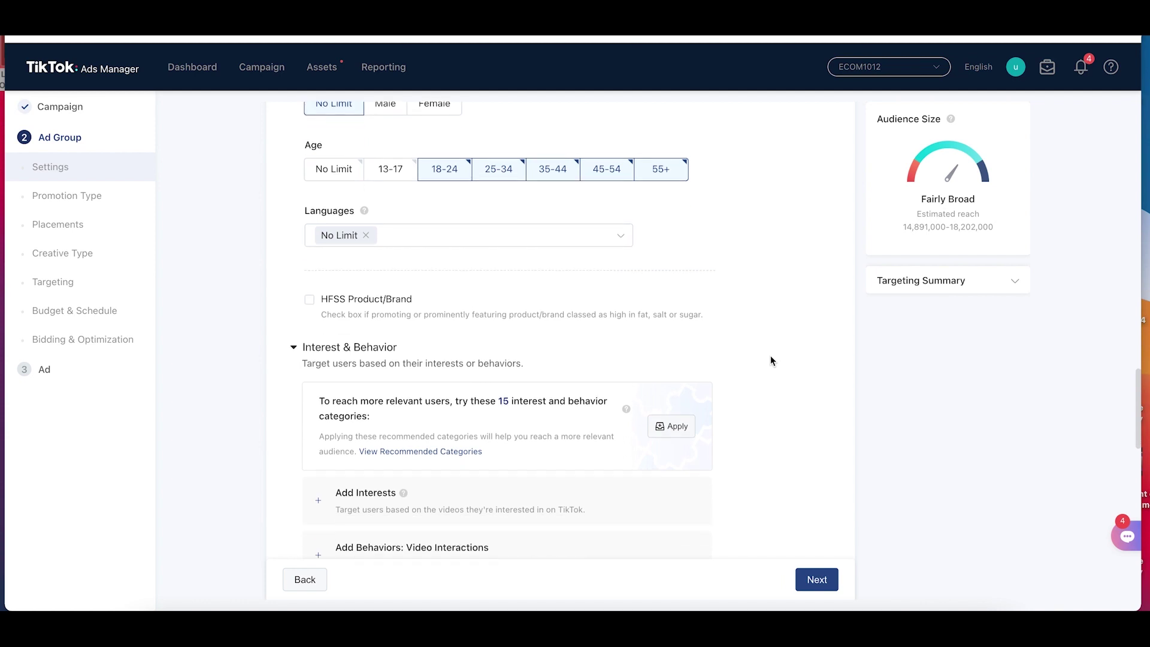
scroll(771, 359, down, 3)
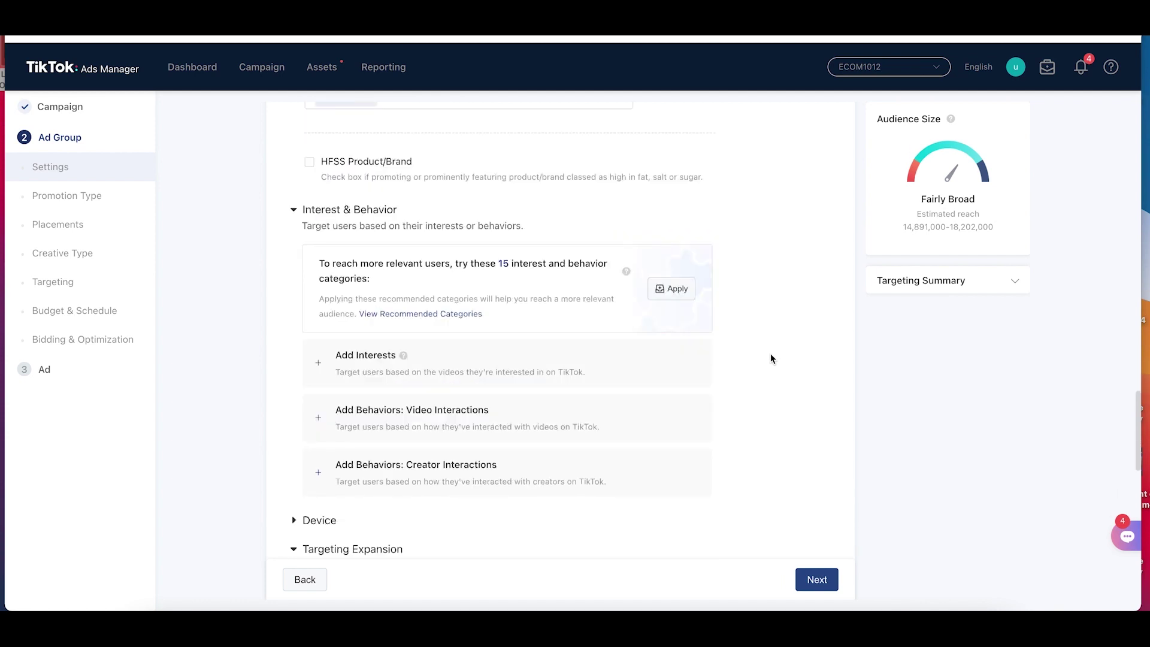
click(360, 372)
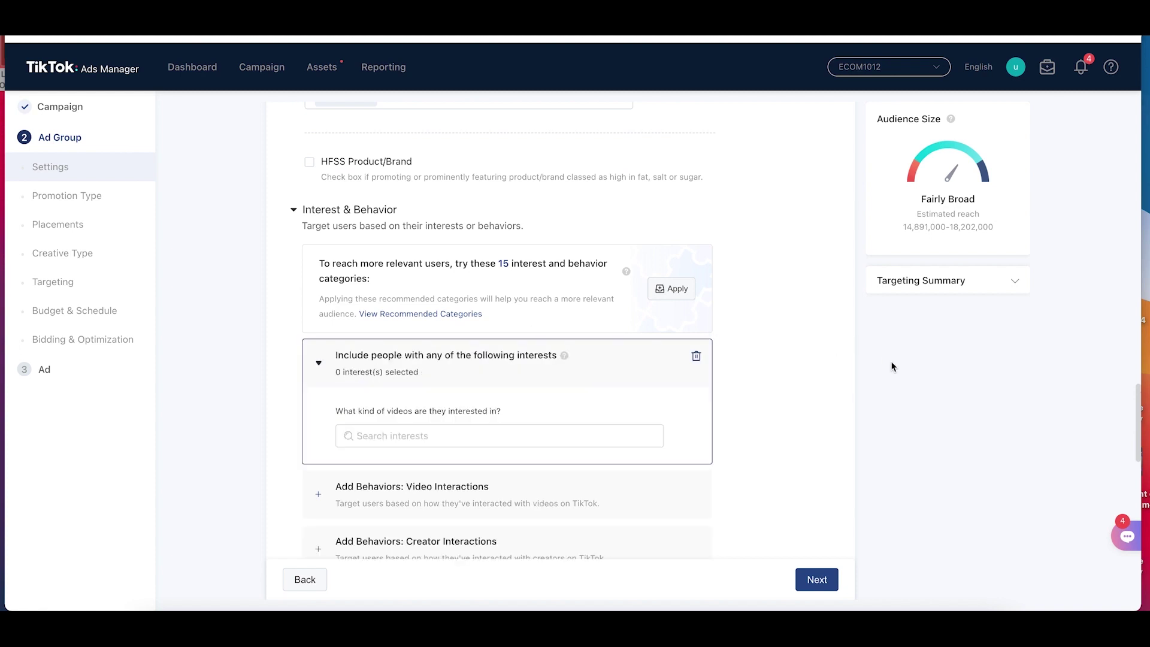
Examine the available options for video interactions and creator interactions in the behavior targeting, then collapse both.
scroll(752, 321, down, 2)
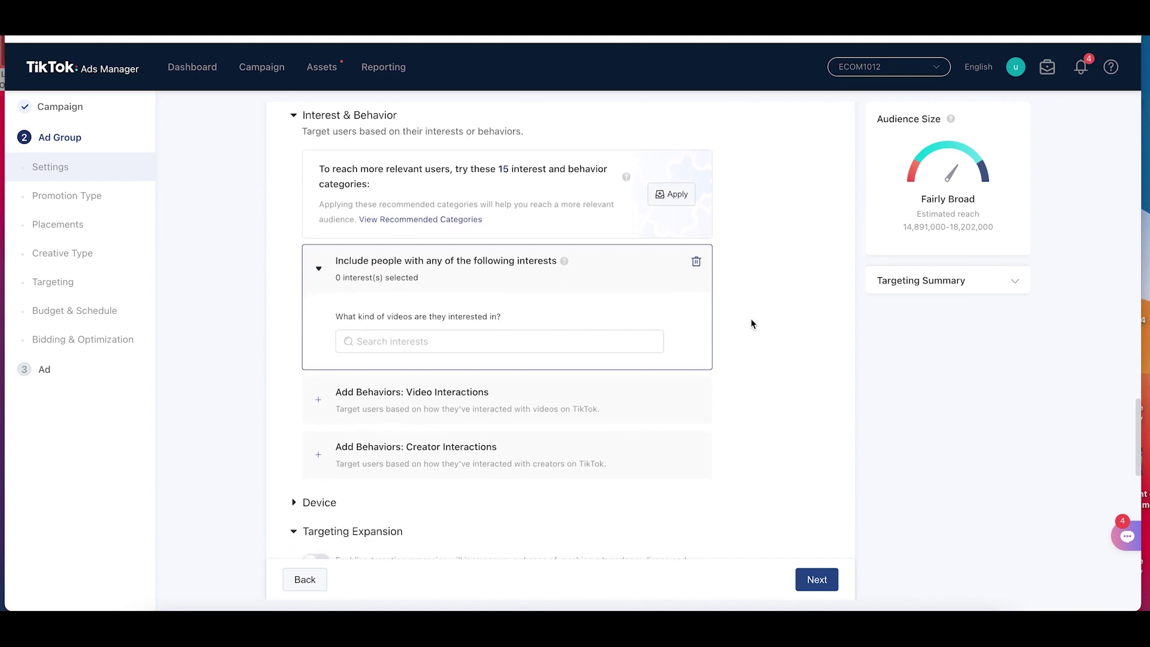
click(389, 403)
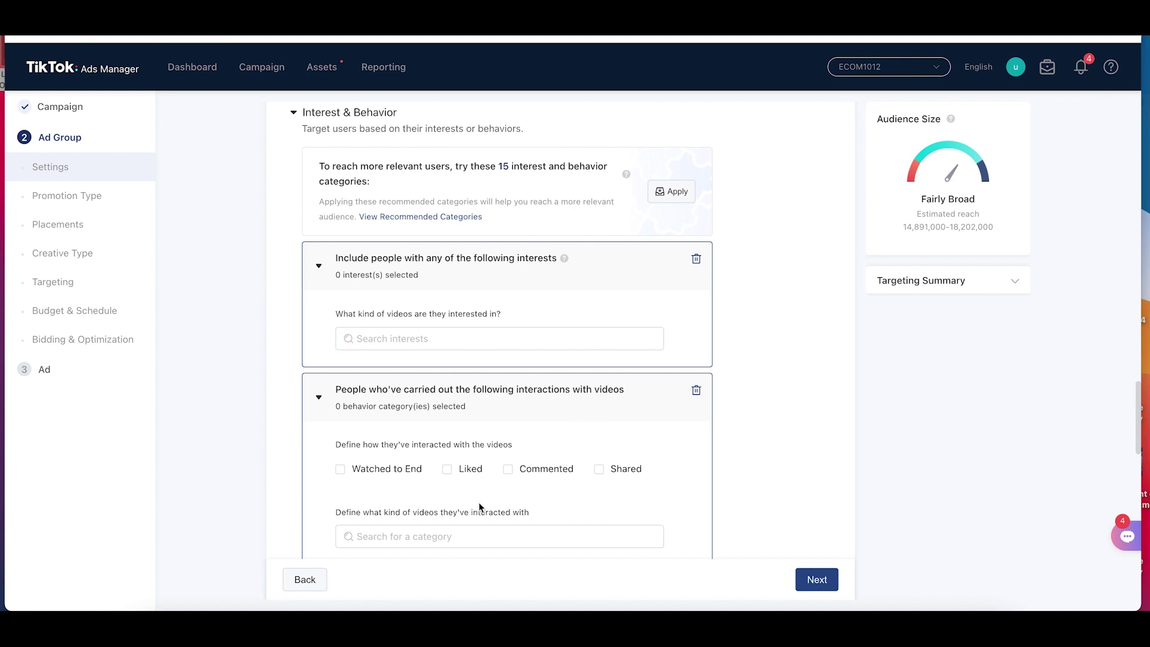
click(340, 395)
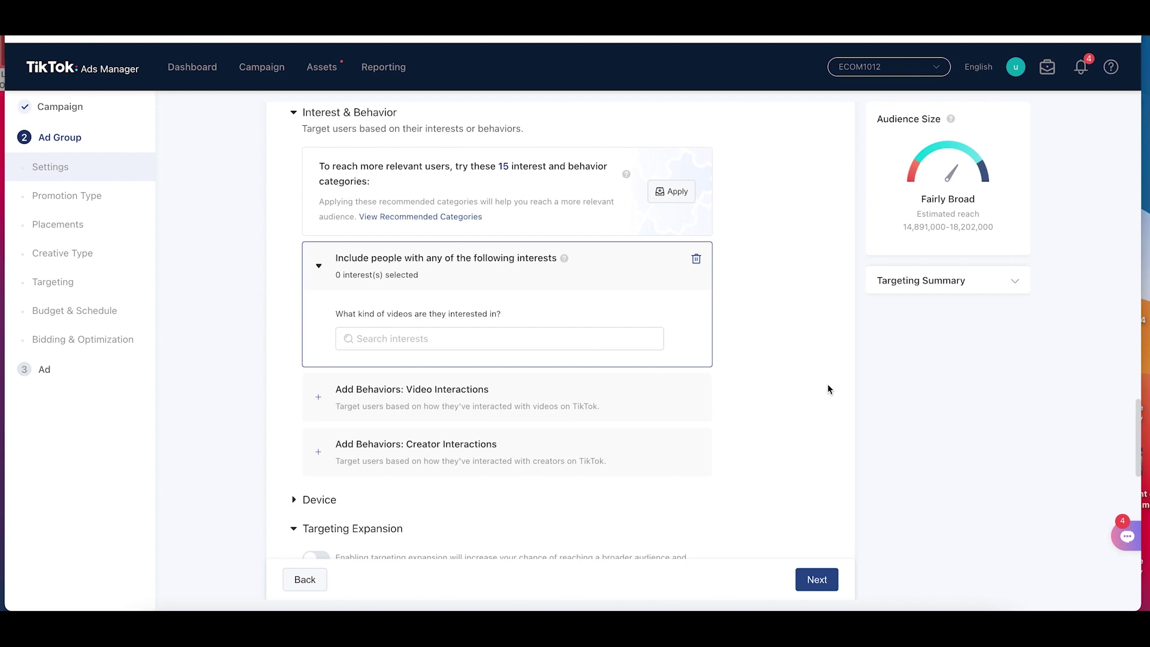
click(442, 457)
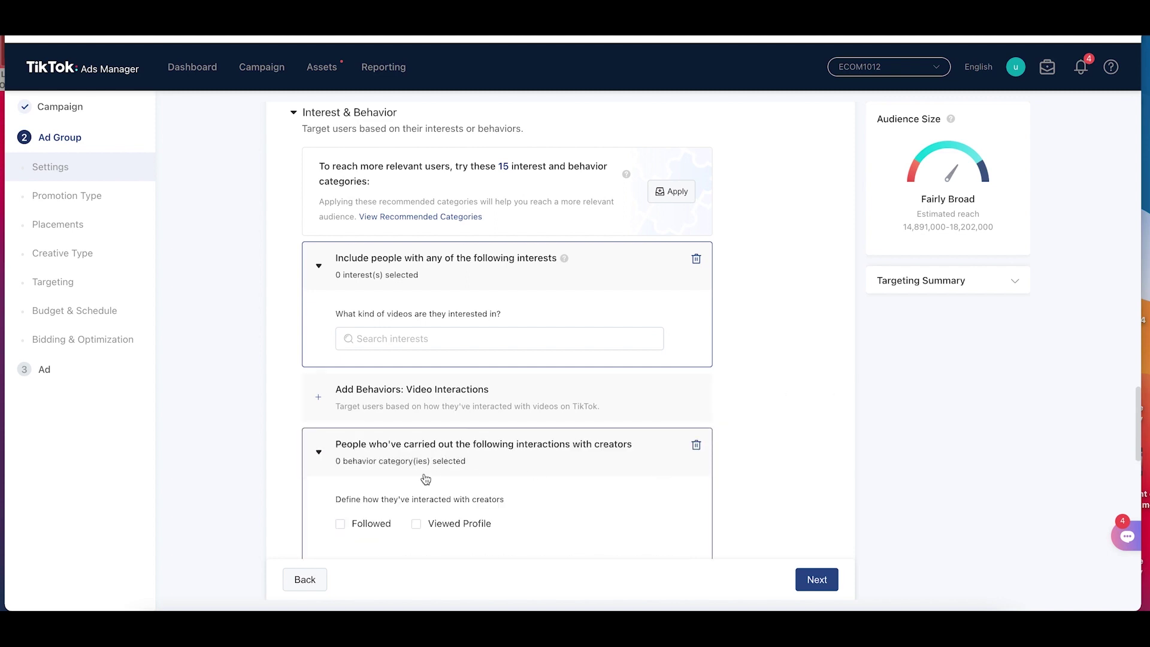
click(510, 460)
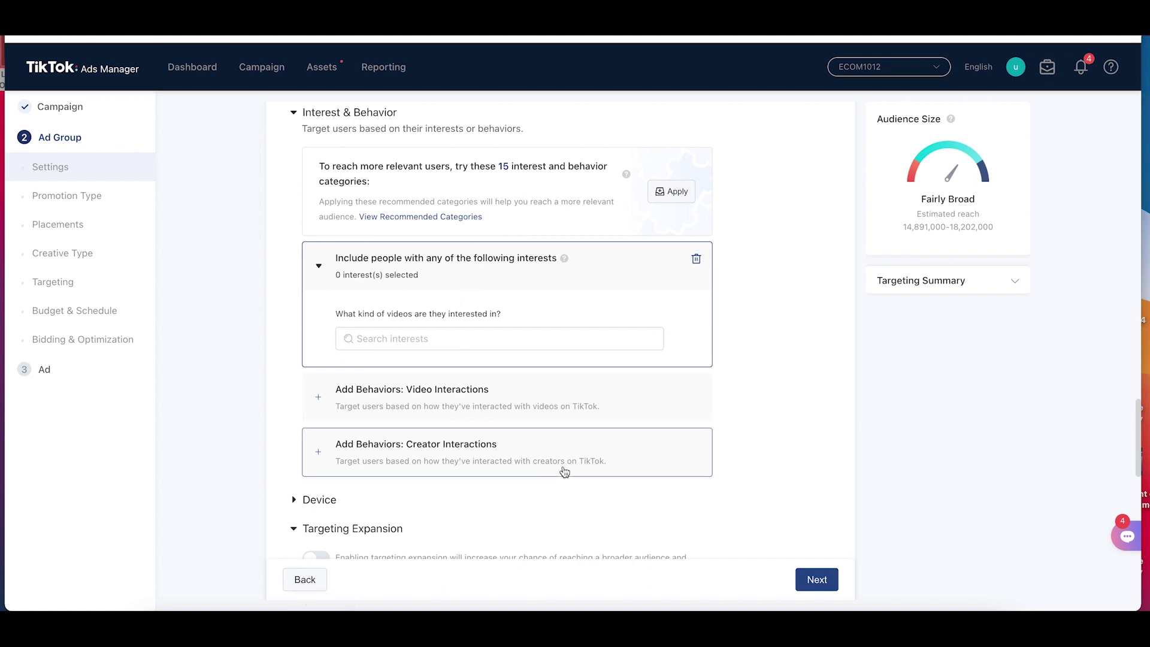
Examine the interest categories offered for the ad group's interests condition.
click(405, 339)
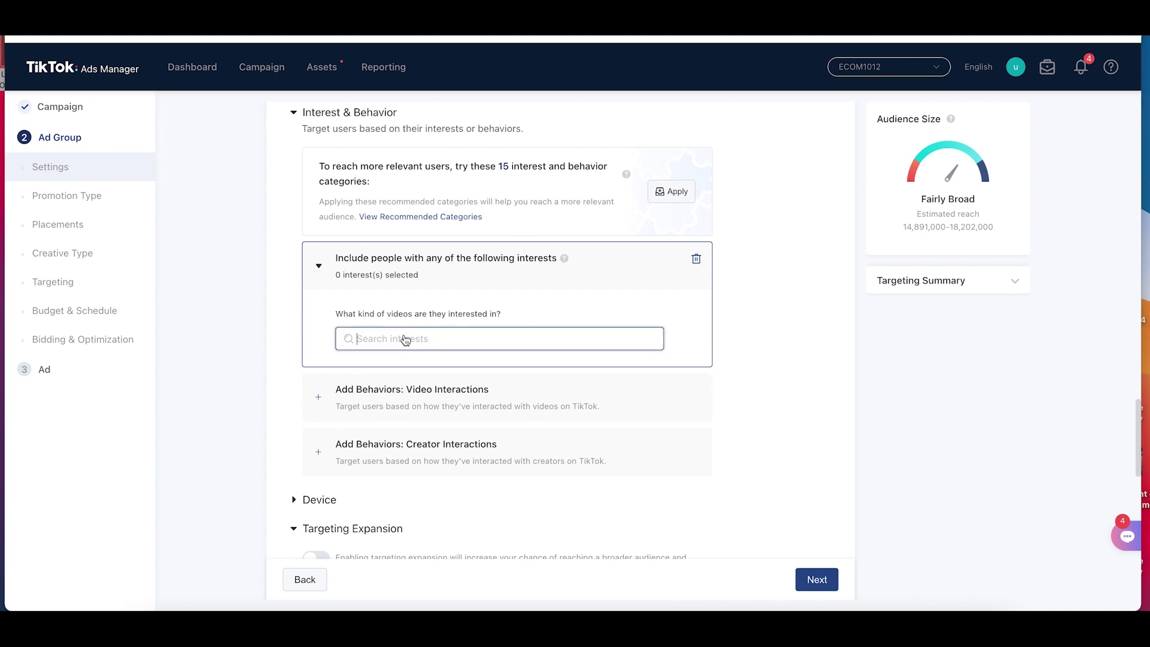
scroll(483, 392, down, 3)
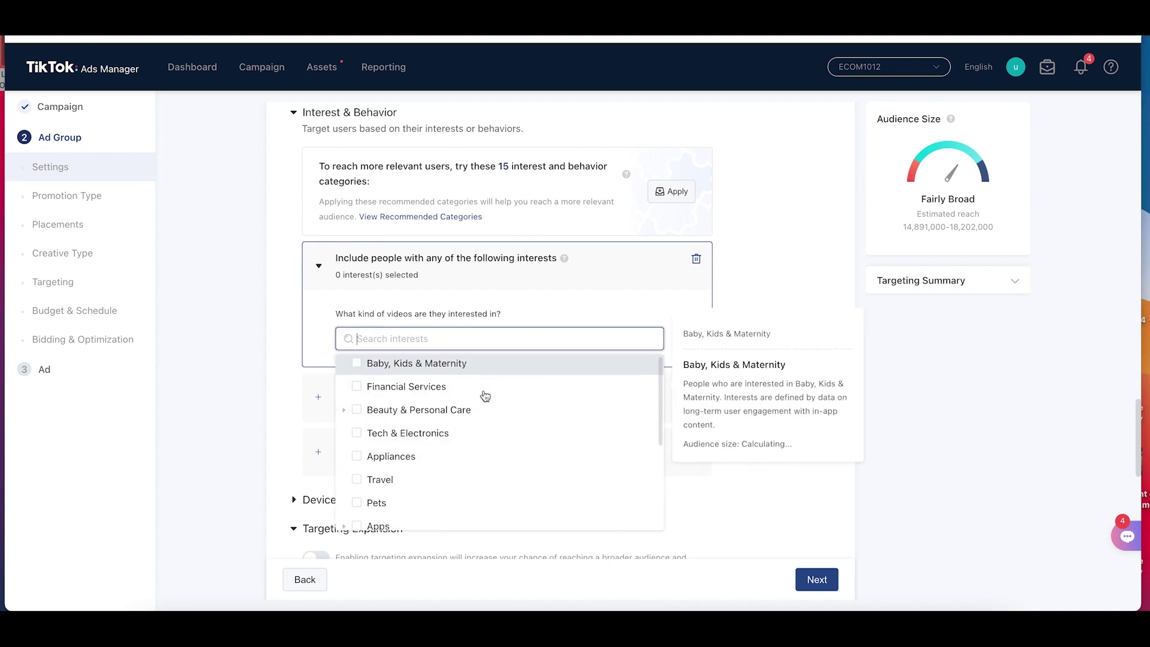
scroll(483, 394, down, 2)
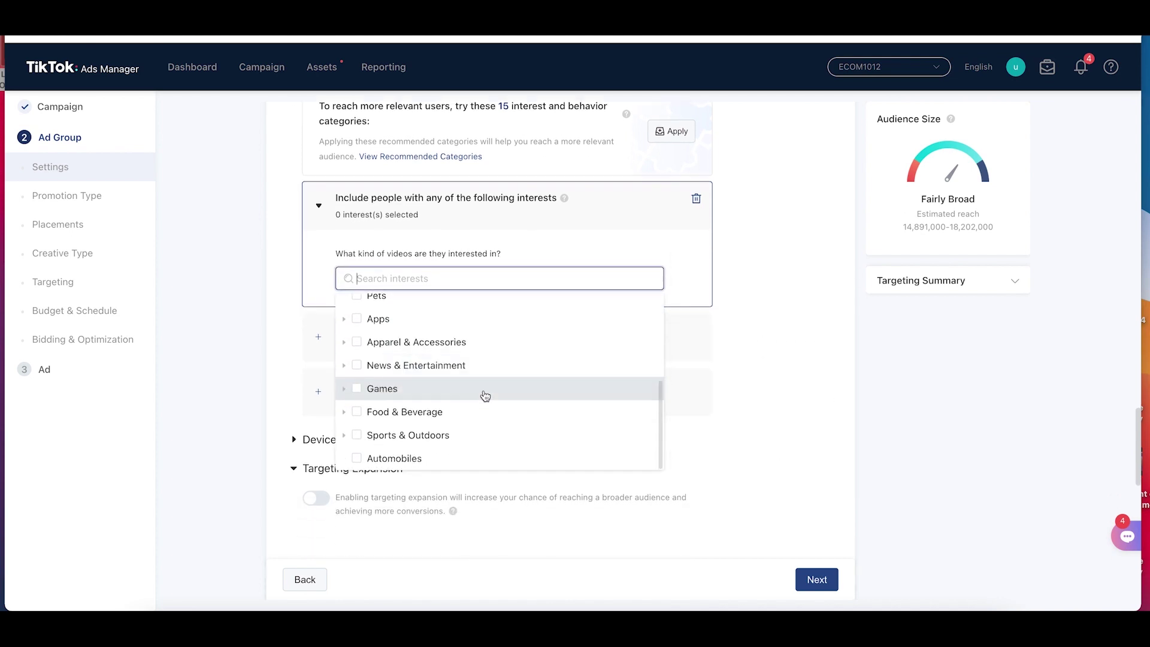
scroll(488, 325, up, 5)
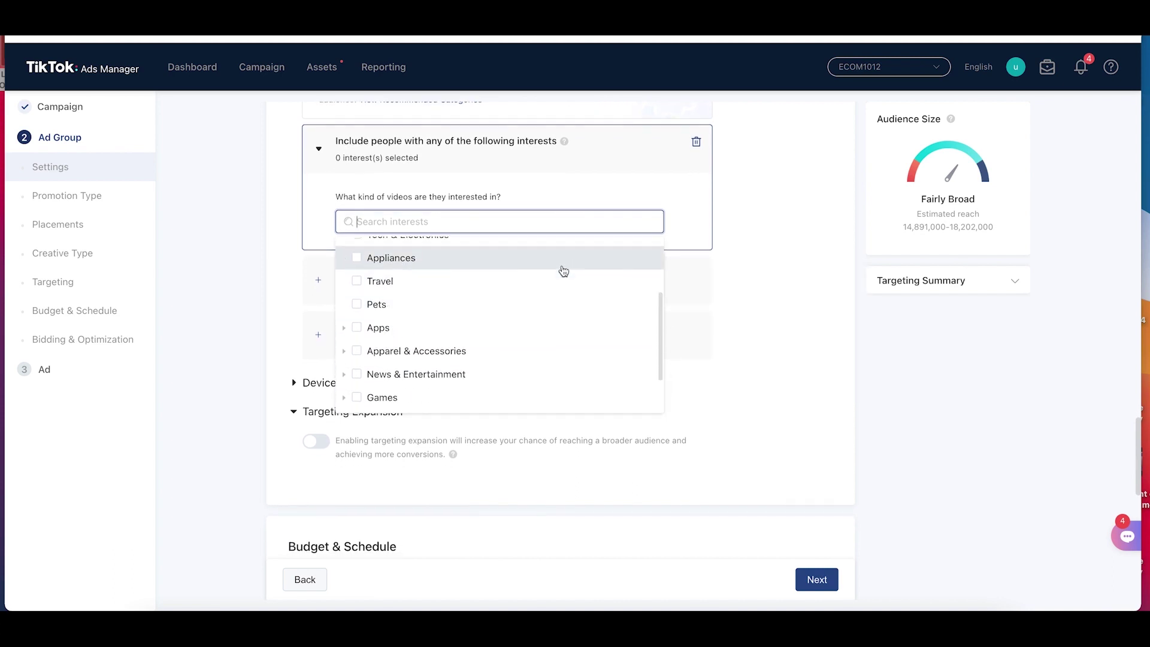
scroll(605, 193, up, 3)
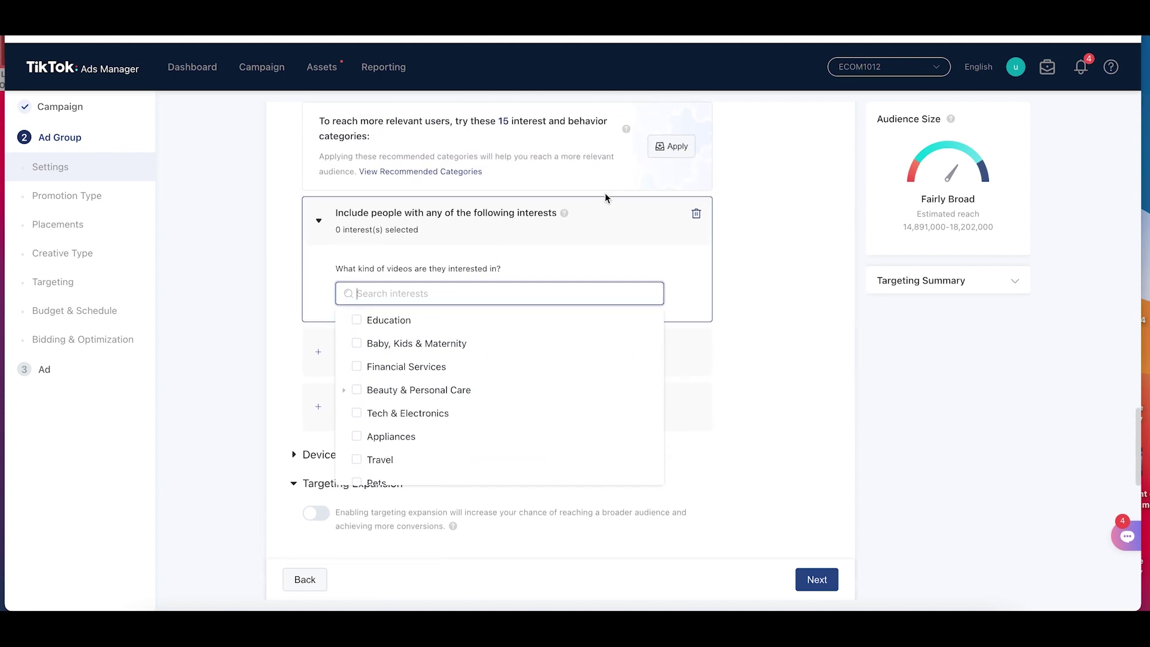
scroll(531, 221, down, 2)
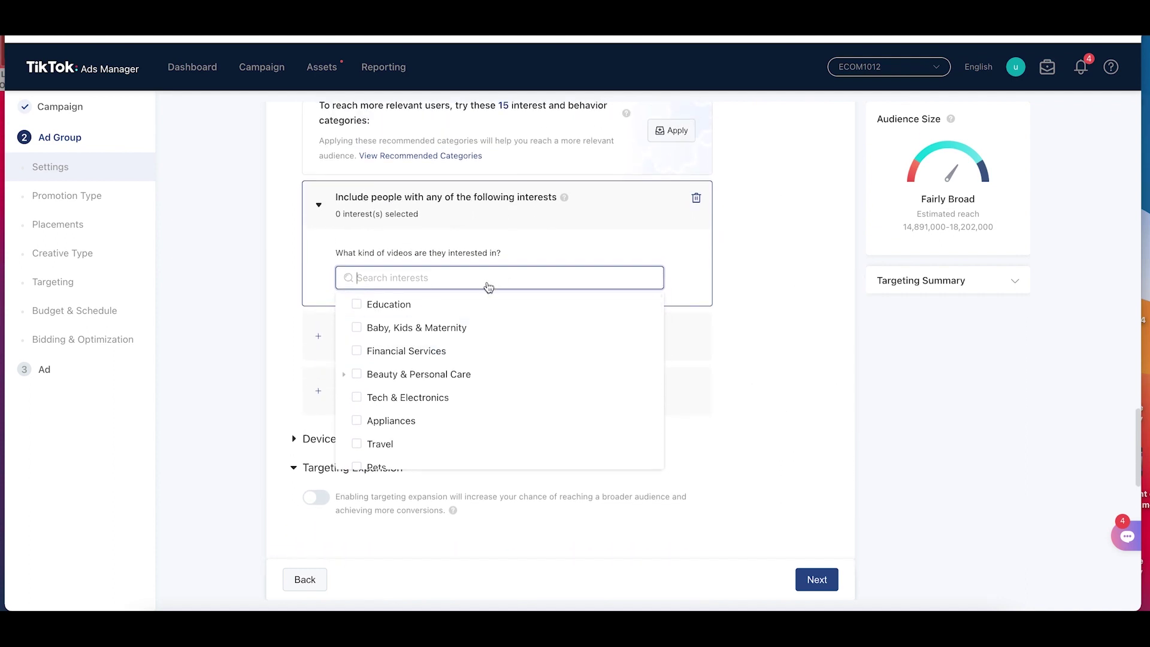
scroll(489, 356, down, 1)
scroll(488, 356, down, 1)
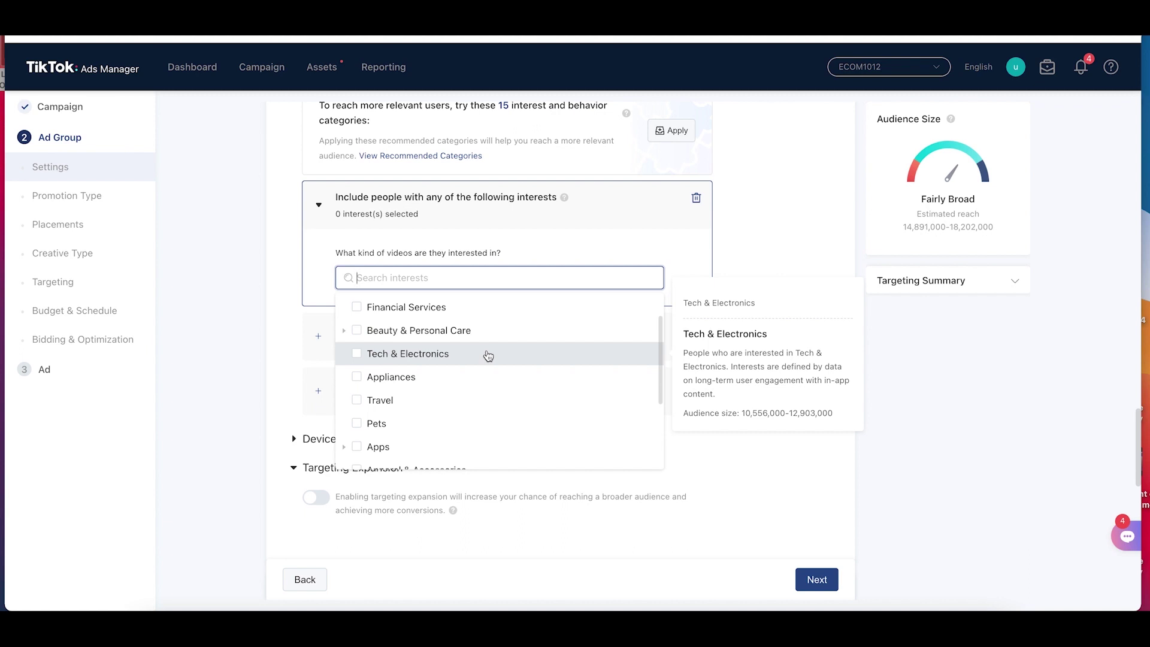
Expand the Beauty & Personal Care category and select it with all its subcategories as a target interest.
scroll(353, 342, down, 1)
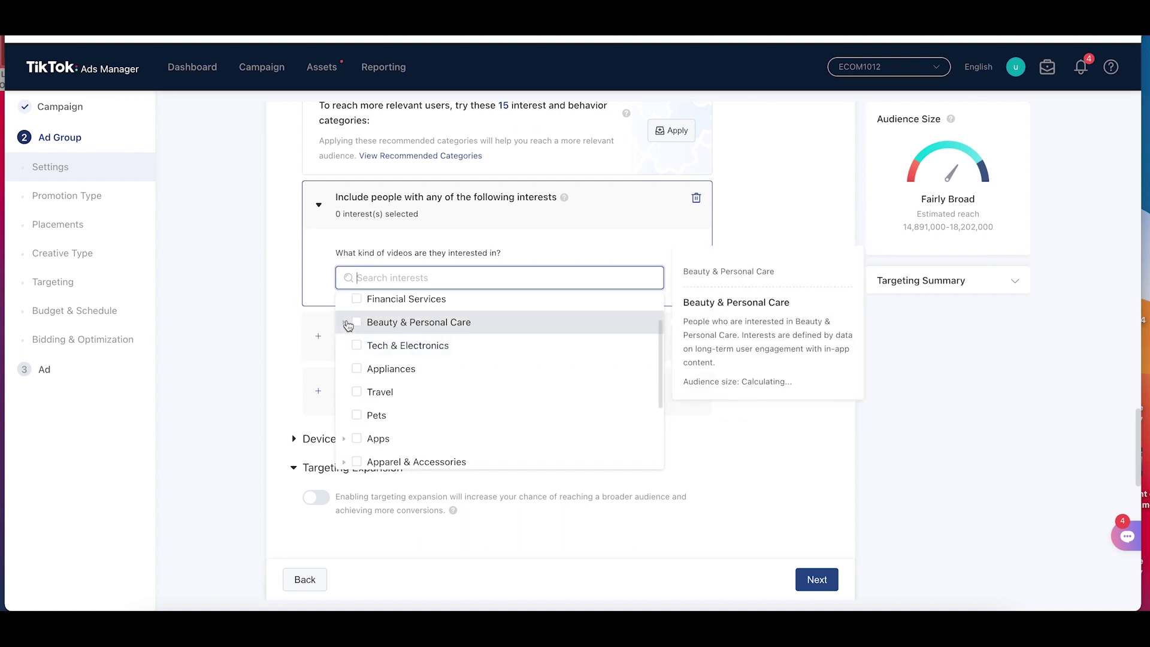
click(346, 323)
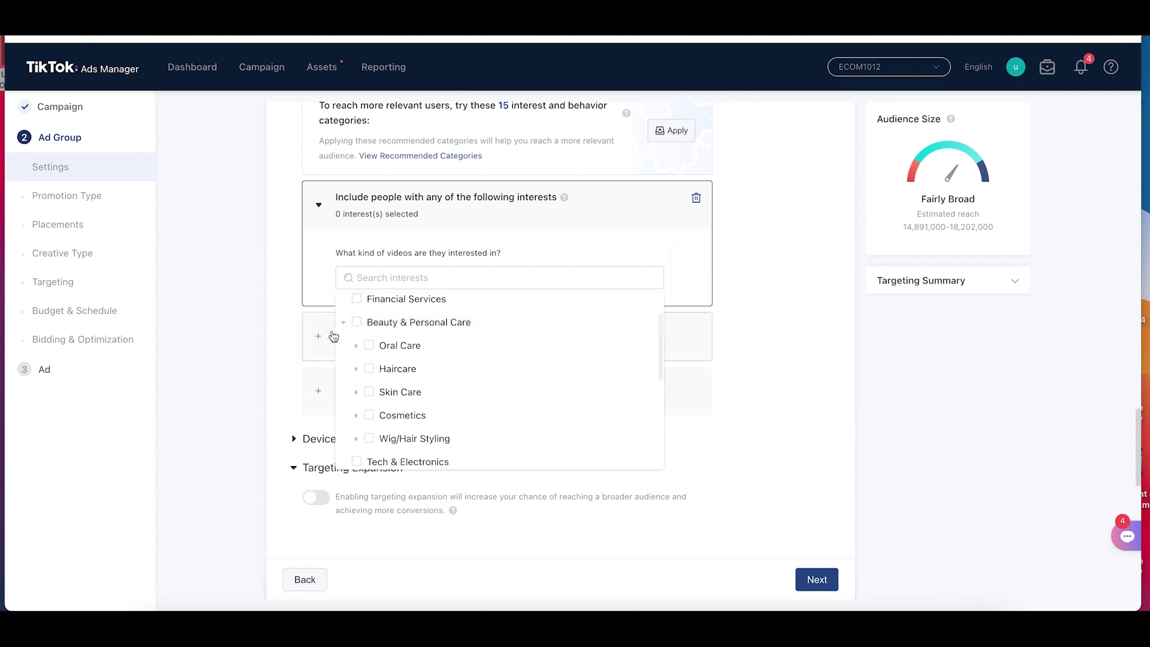
click(358, 324)
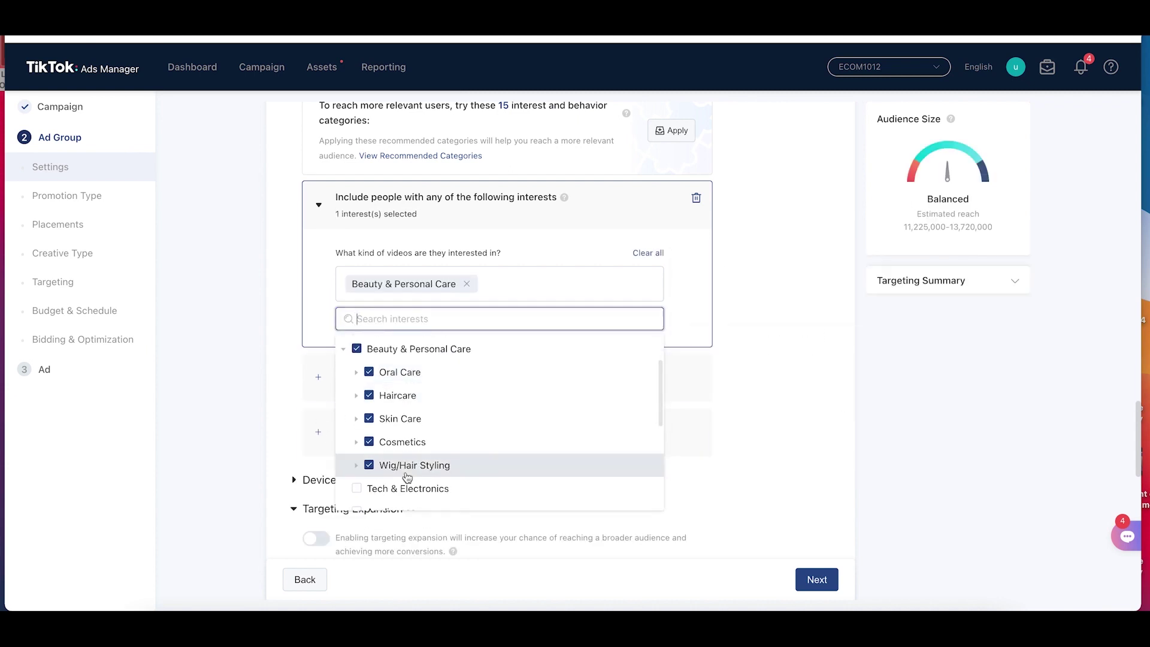
Try excluding Oral Care from the selected interests, and reselect the whole Beauty & Personal Care category.
mouse_move(462, 450)
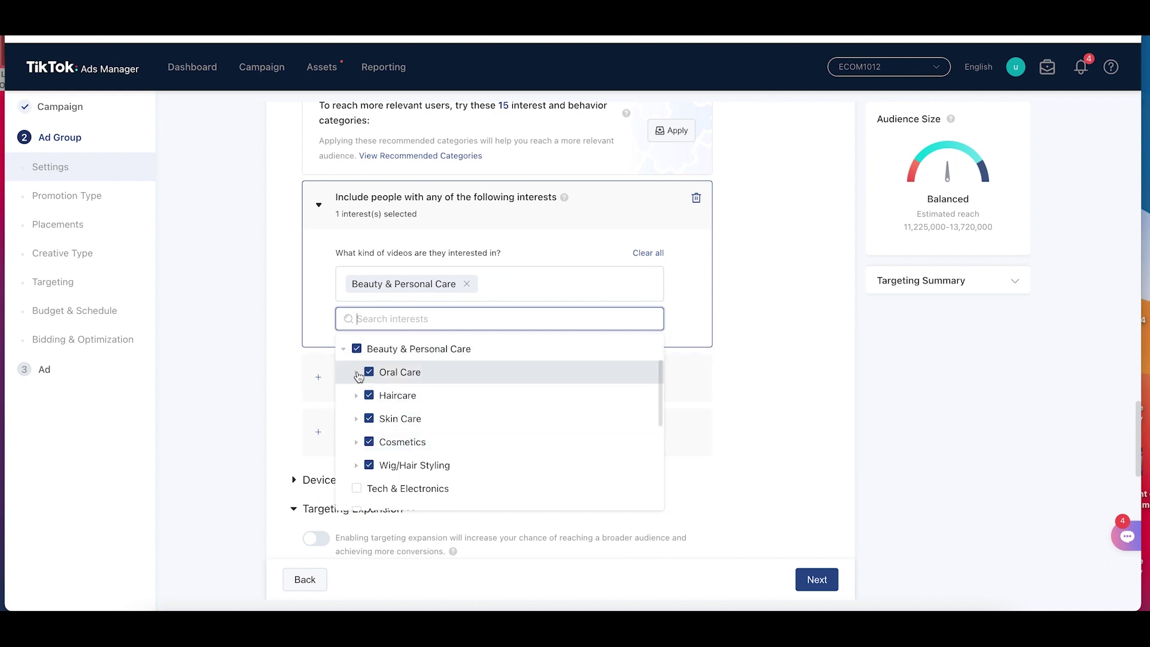
mouse_move(369, 379)
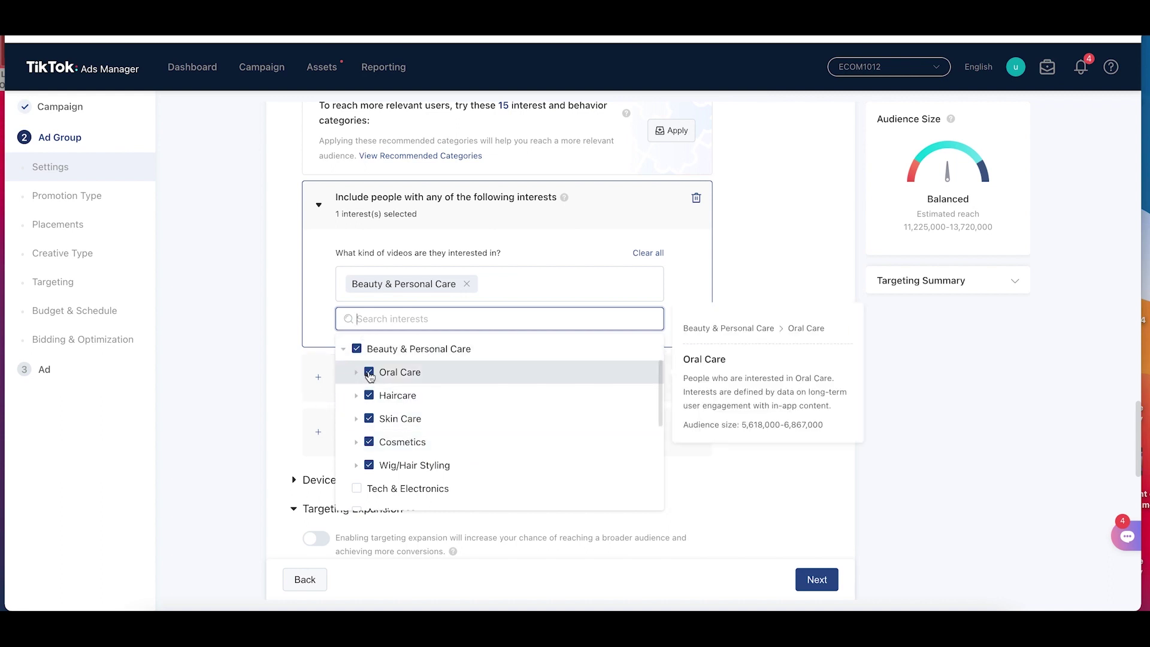
click(370, 376)
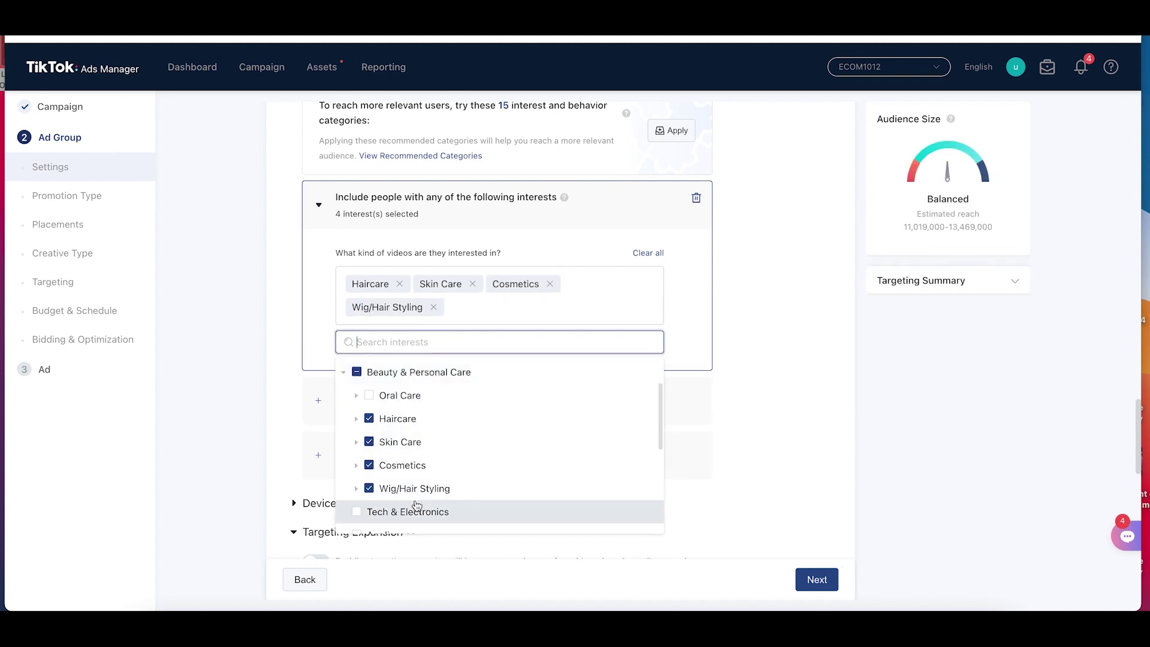
click(356, 372)
click(357, 327)
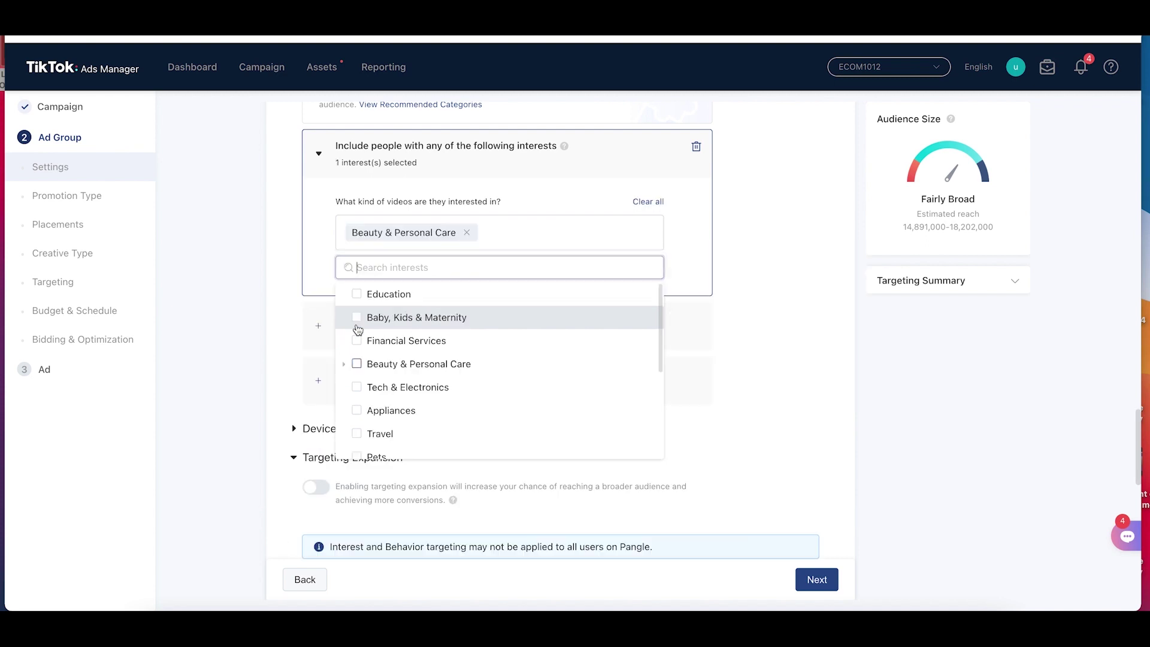
Examine the subcategories of Beauty & Personal Care, including the interests nested under Oral Care.
click(344, 365)
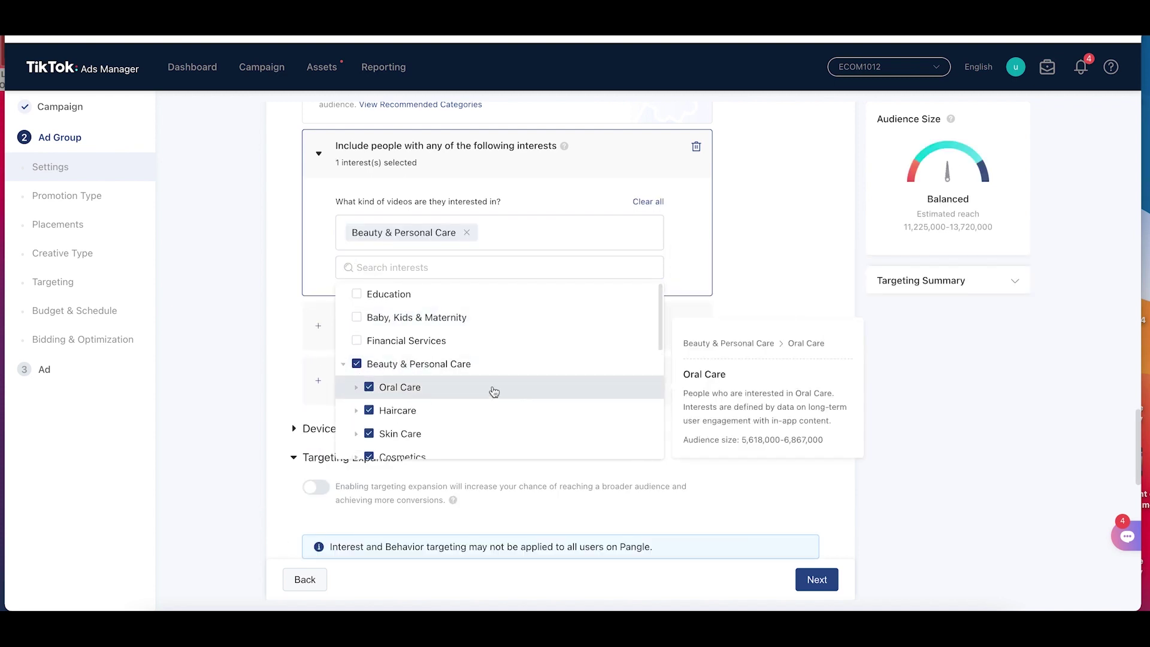
scroll(494, 391, down, 2)
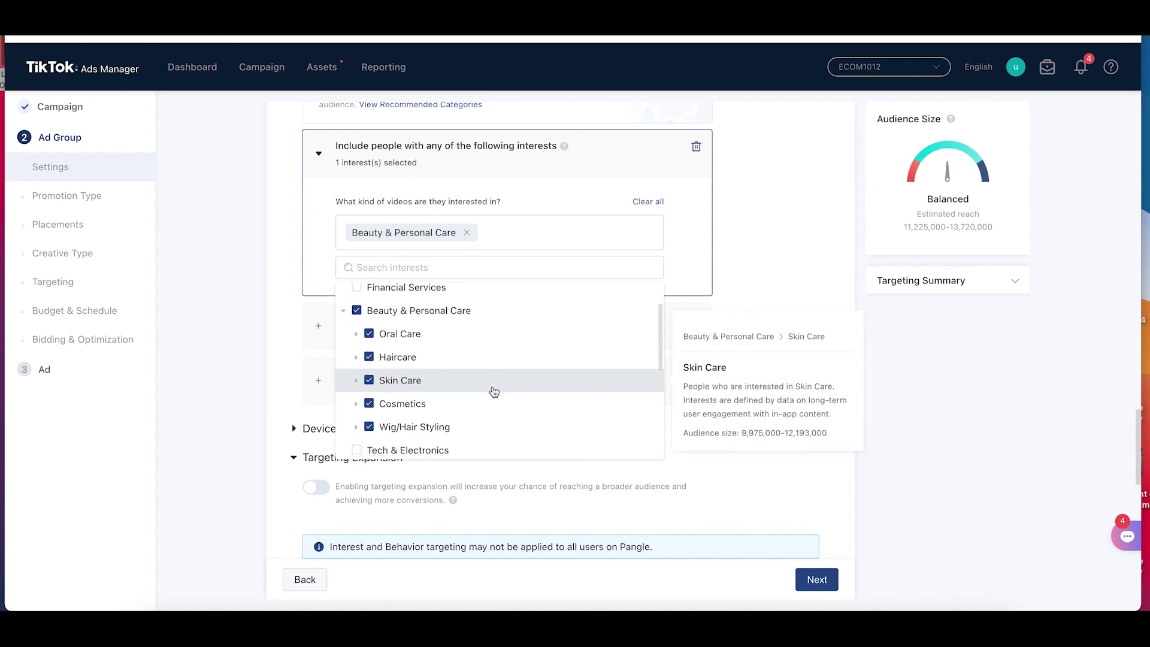
click(357, 336)
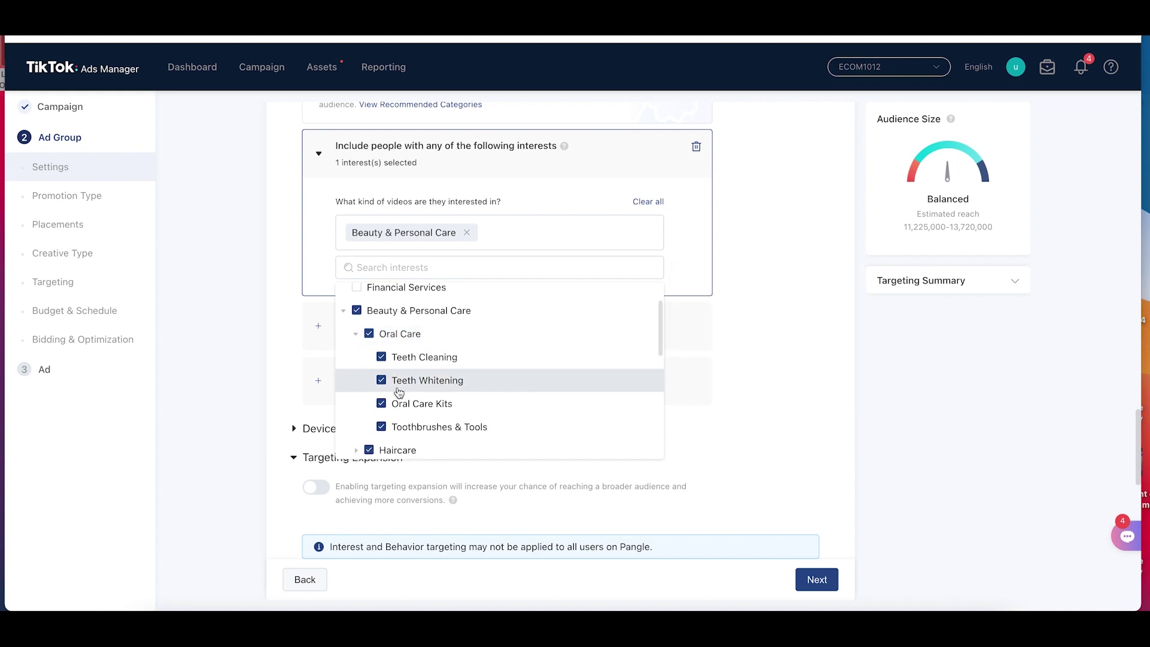
scroll(520, 403, down, 1)
mouse_move(520, 403)
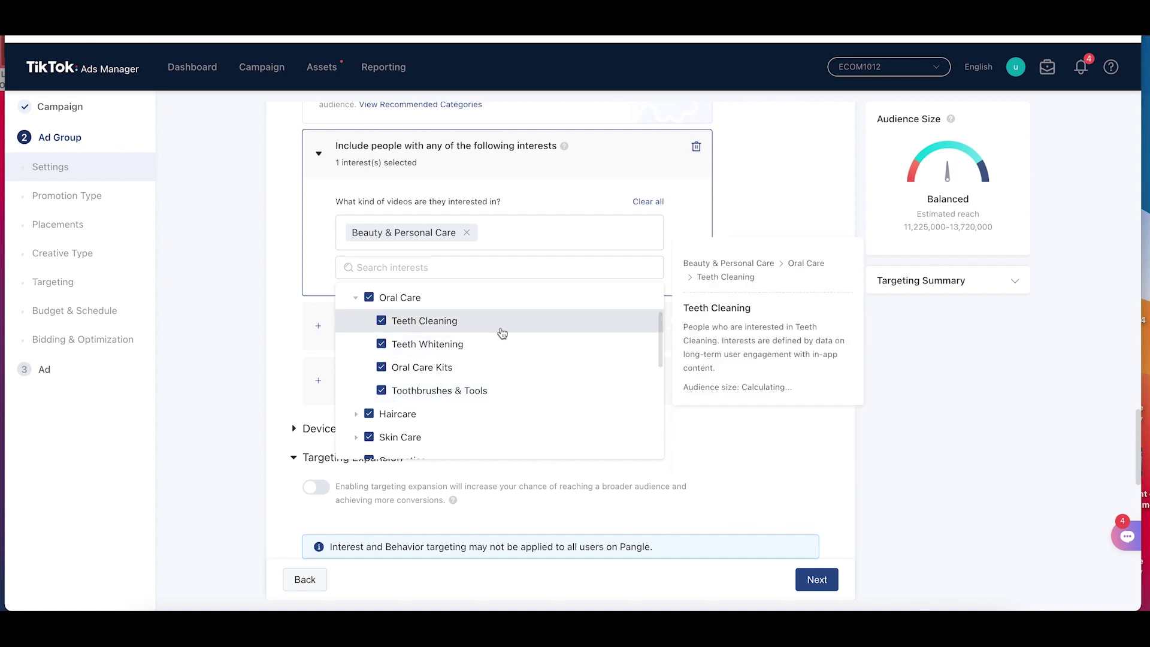
click(356, 298)
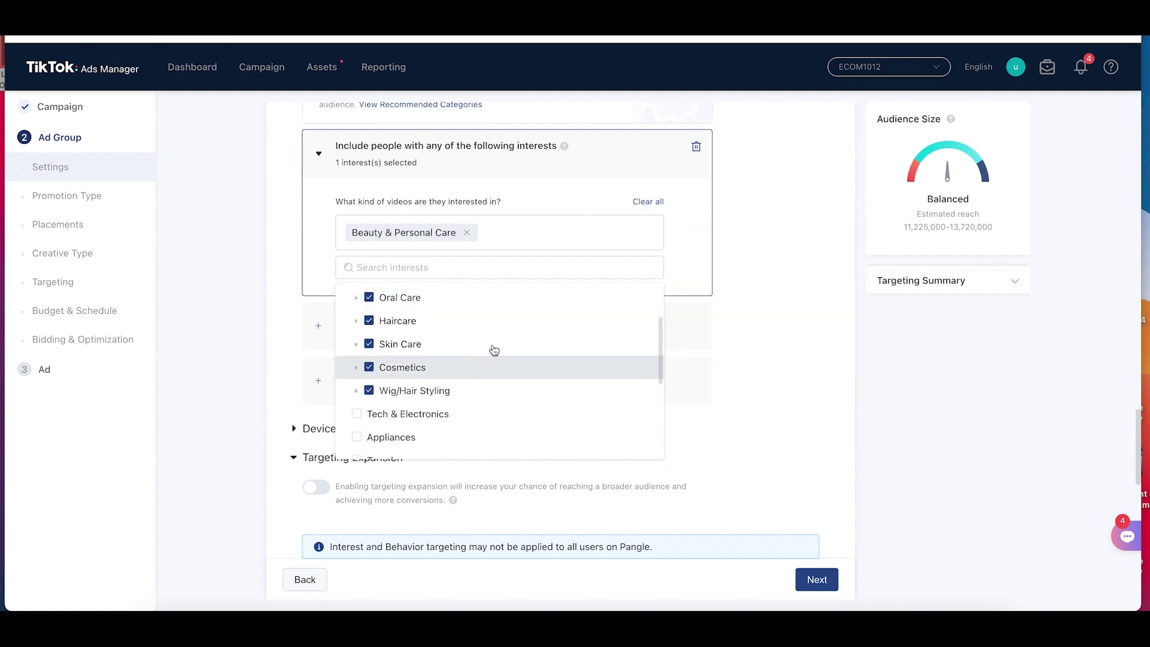
scroll(431, 318, up, 2)
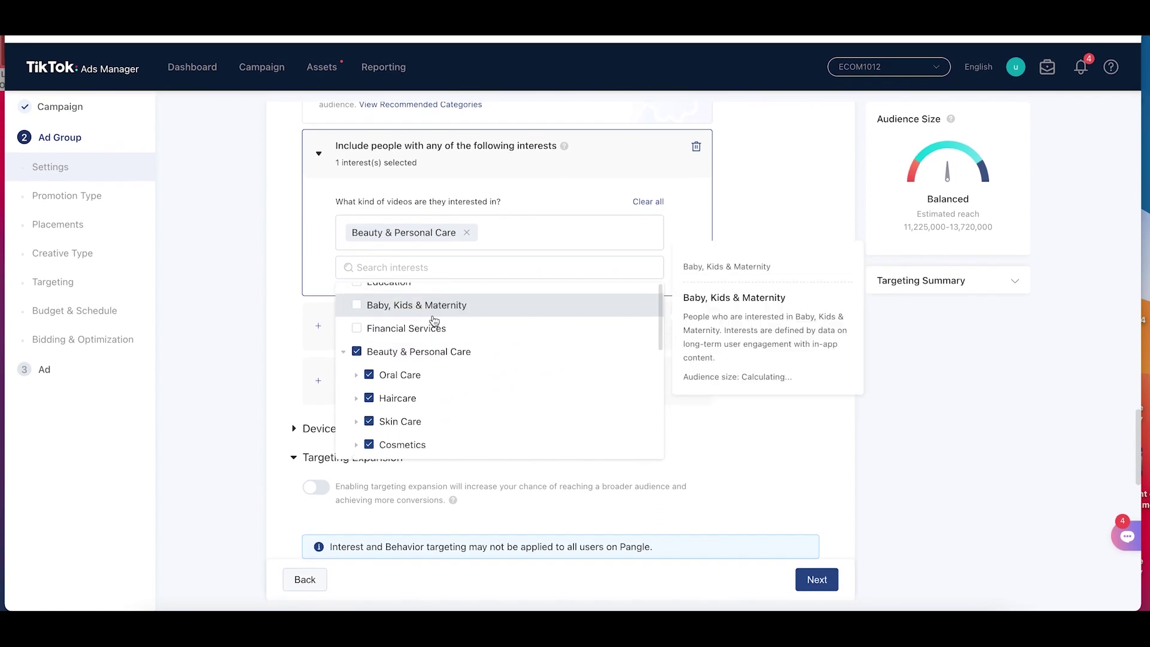
scroll(434, 320, down, 2)
mouse_move(434, 322)
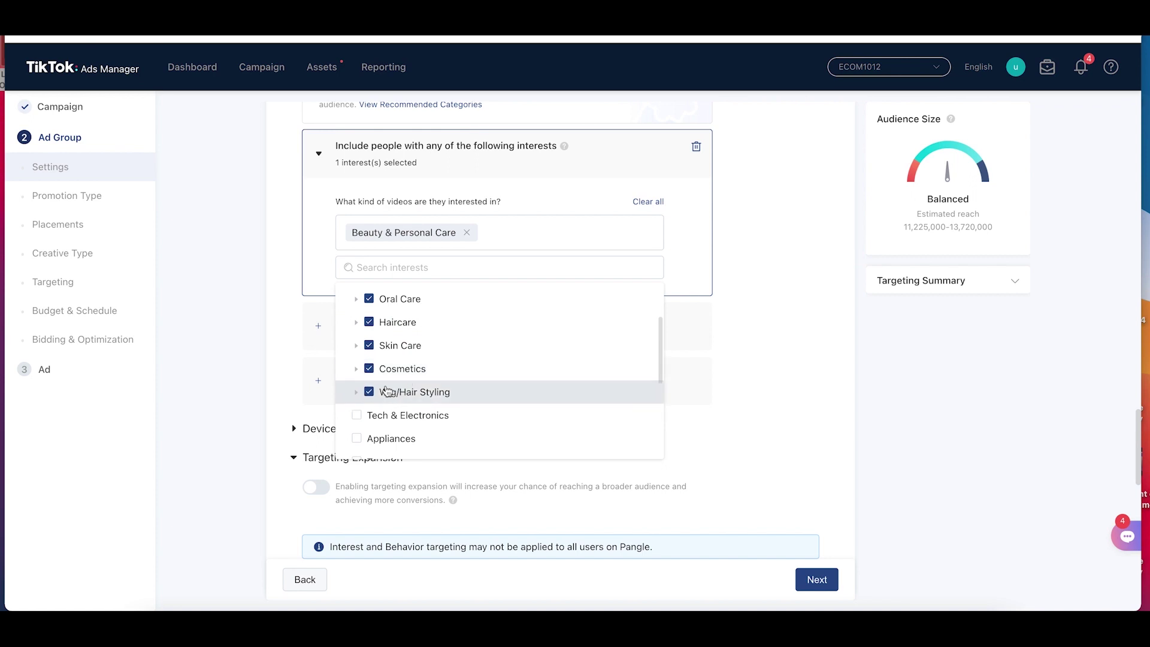
Remove Wig/Hair Styling, Oral Care and Haircare from the selected Beauty & Personal Care interests.
click(369, 392)
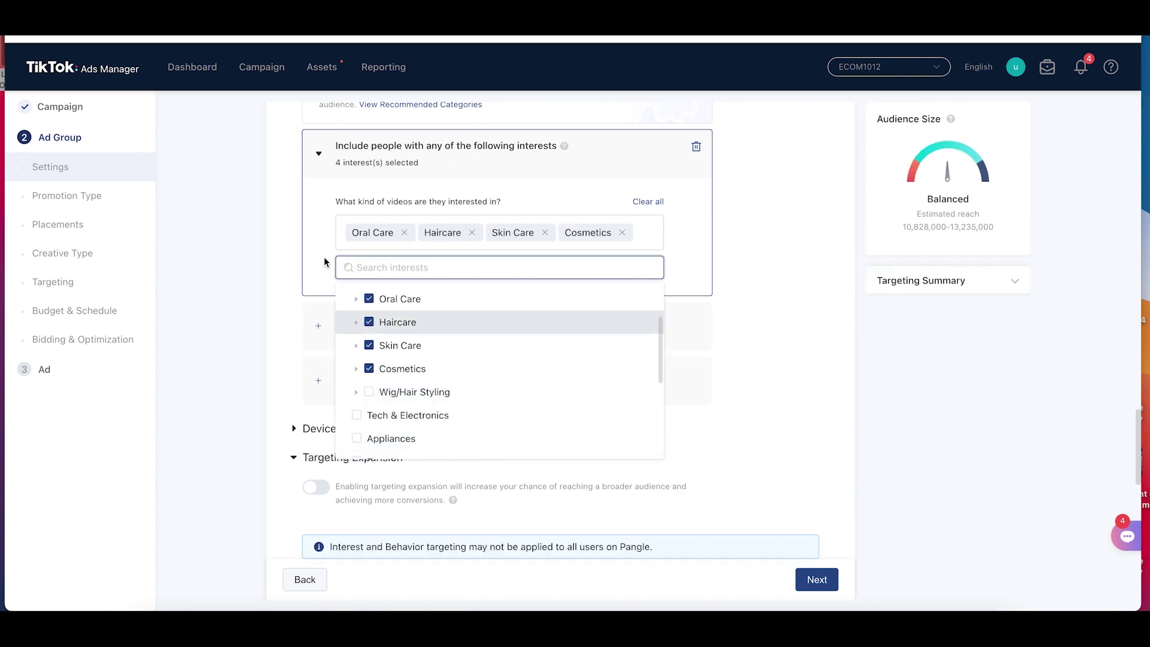
click(369, 299)
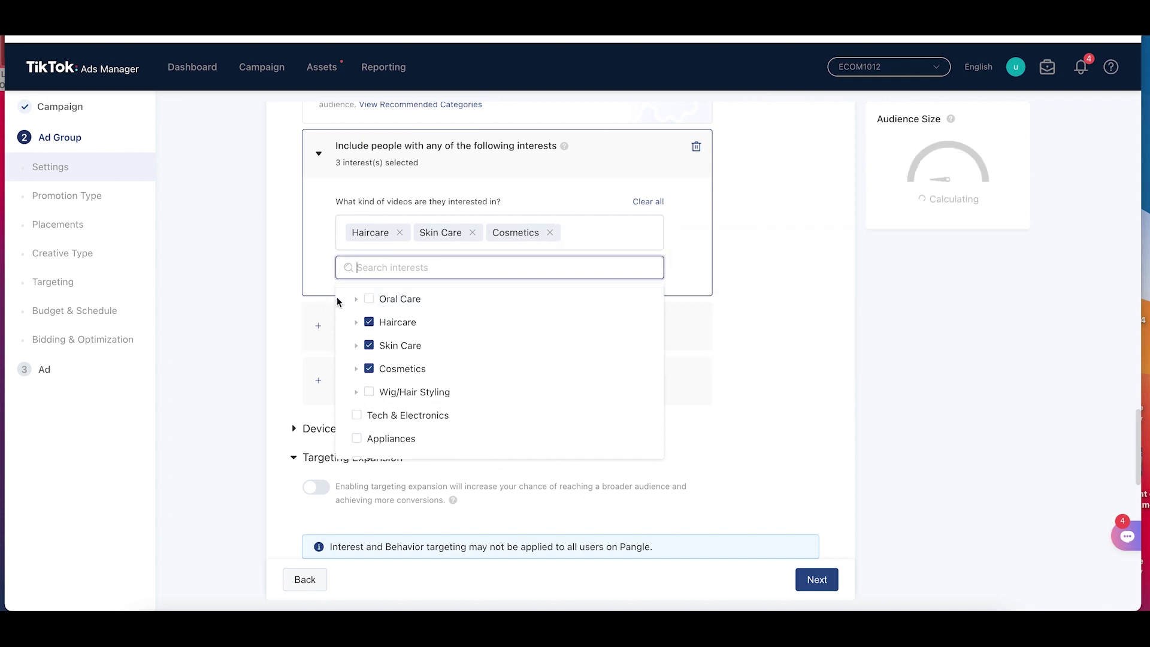
click(370, 323)
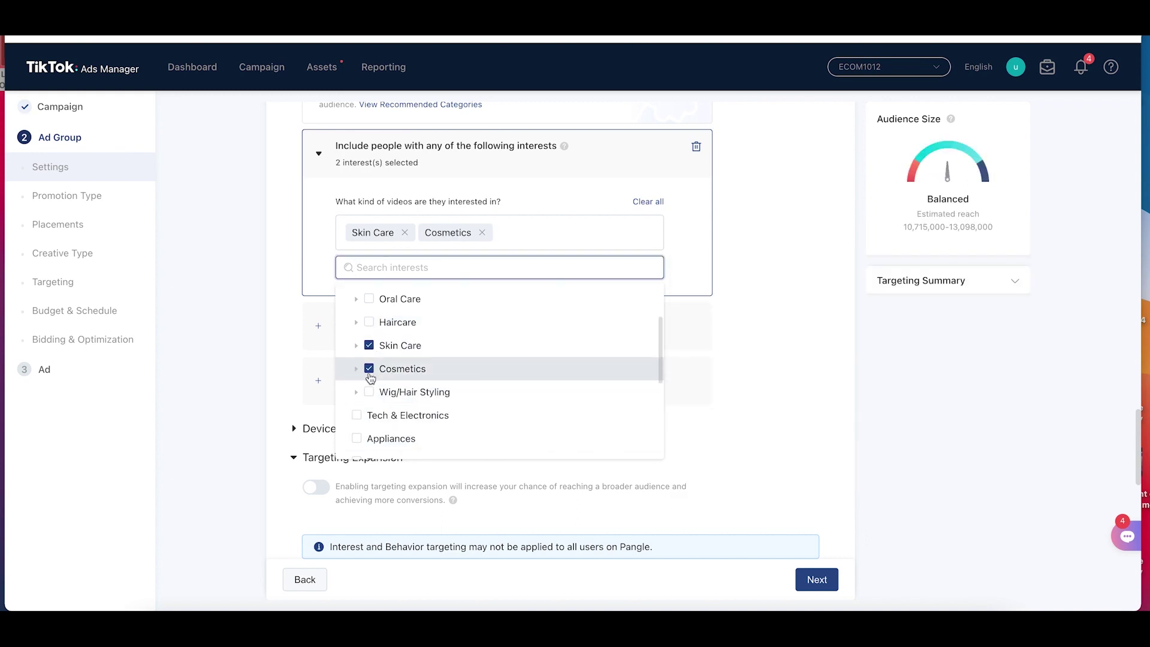
Review the interests within Cosmetics and remove Skin Care from the selection, keeping only Cosmetics as the target interest.
click(357, 370)
scroll(432, 436, down, 2)
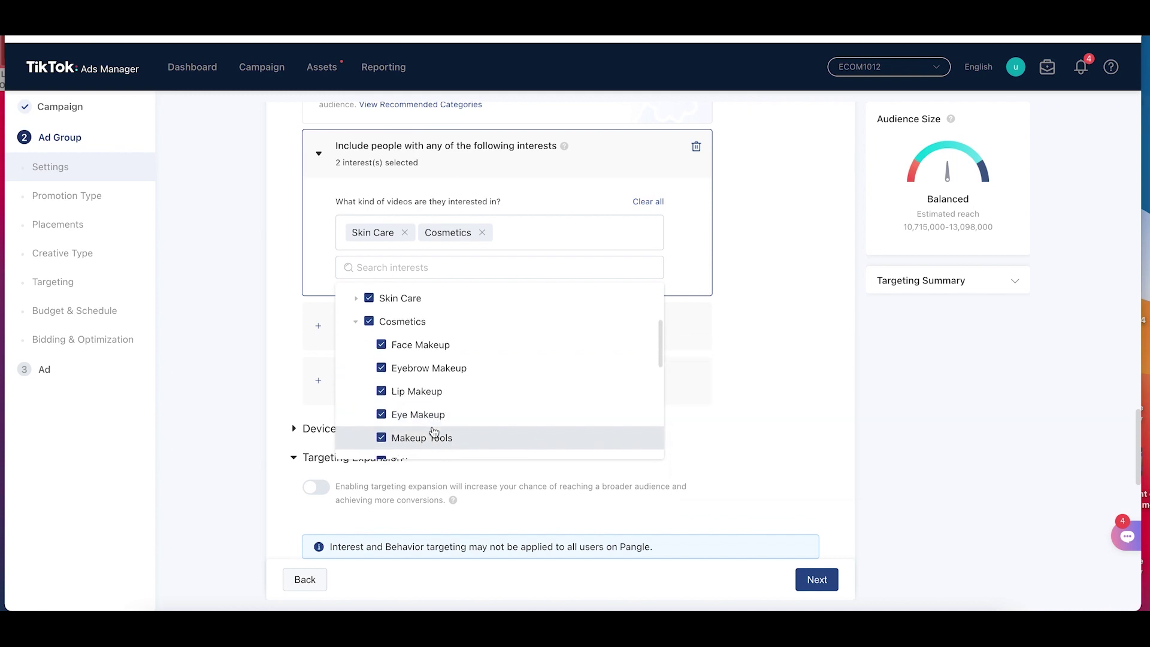
scroll(434, 432, down, 6)
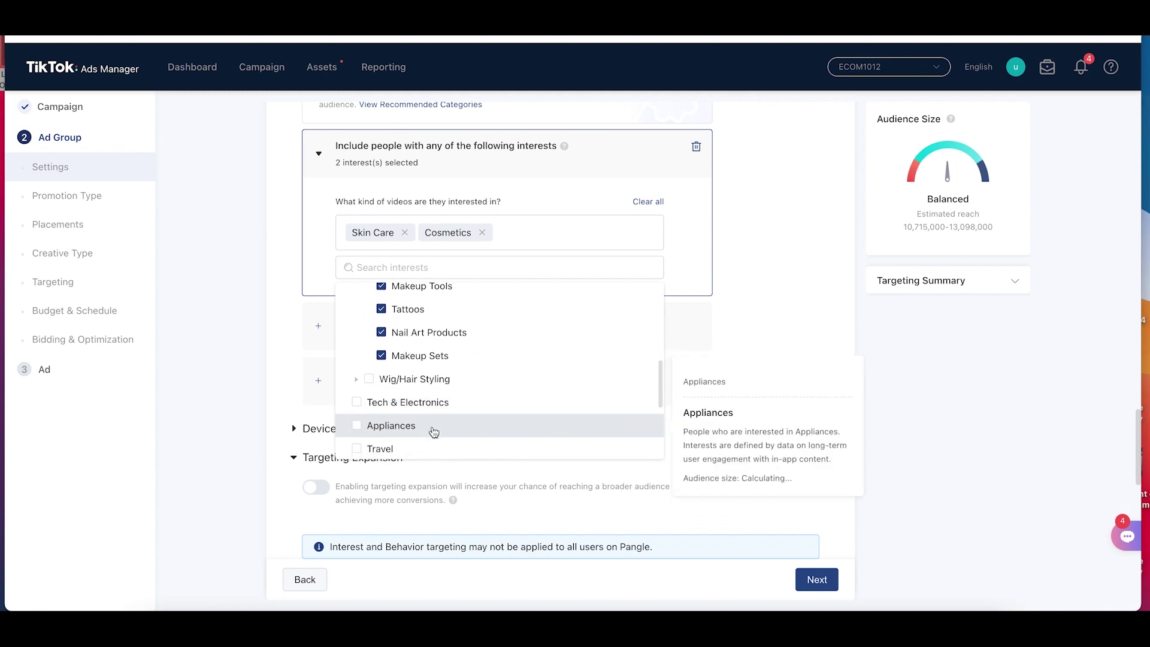
scroll(432, 429, up, 2)
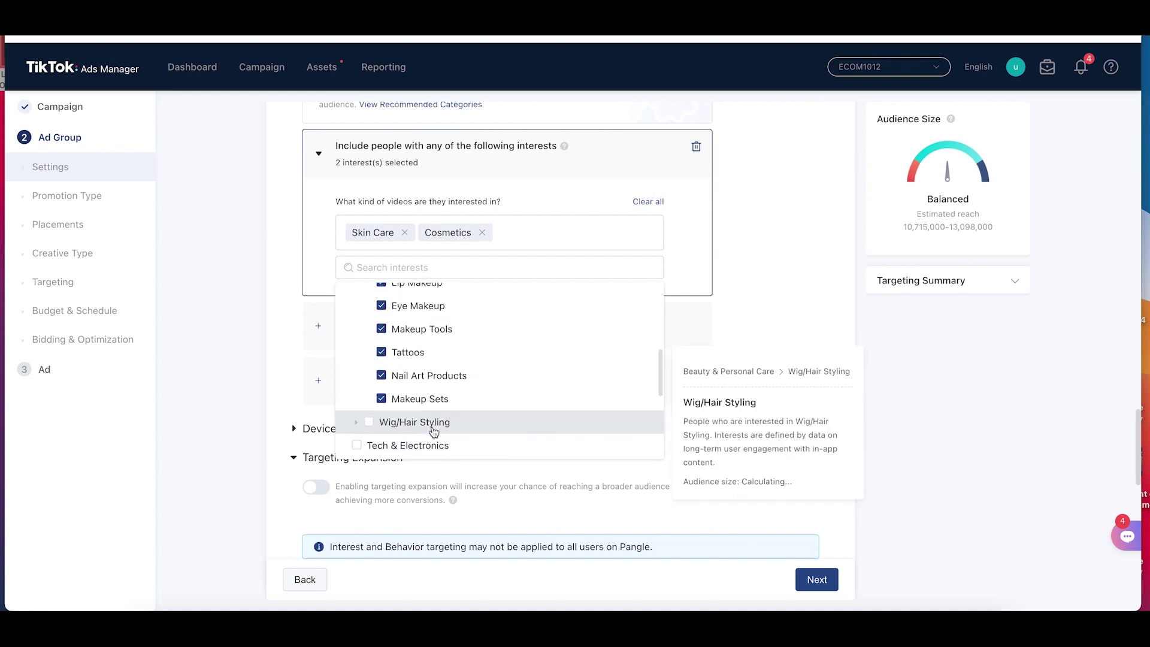
scroll(437, 390, up, 6)
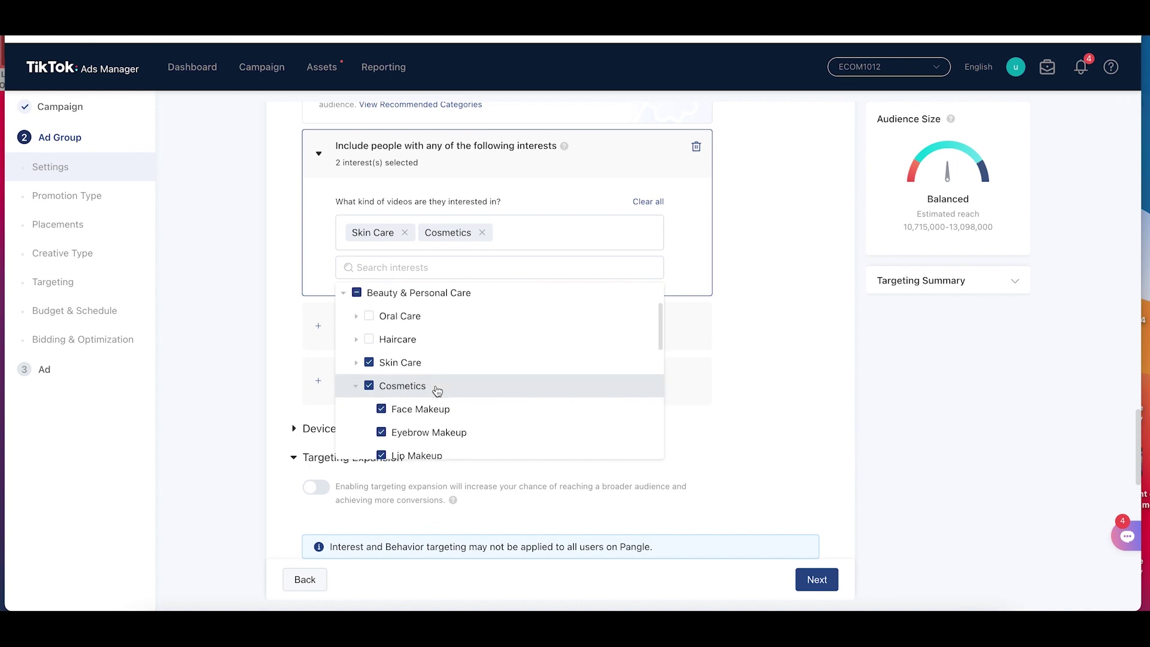
click(369, 363)
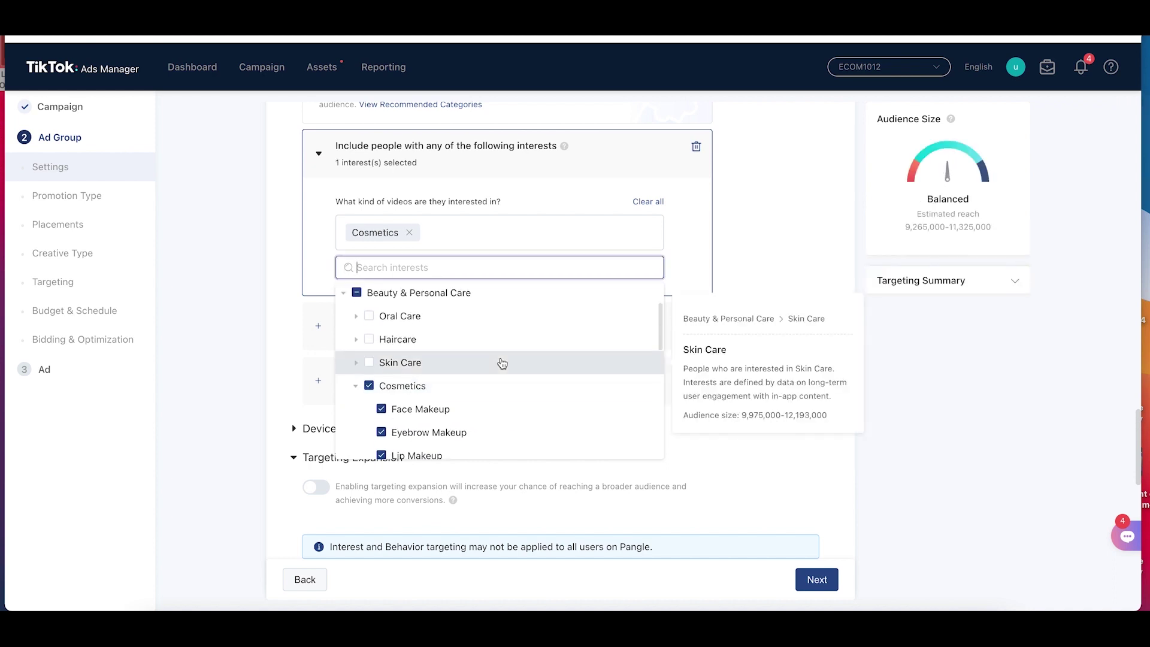
scroll(472, 379, down, 3)
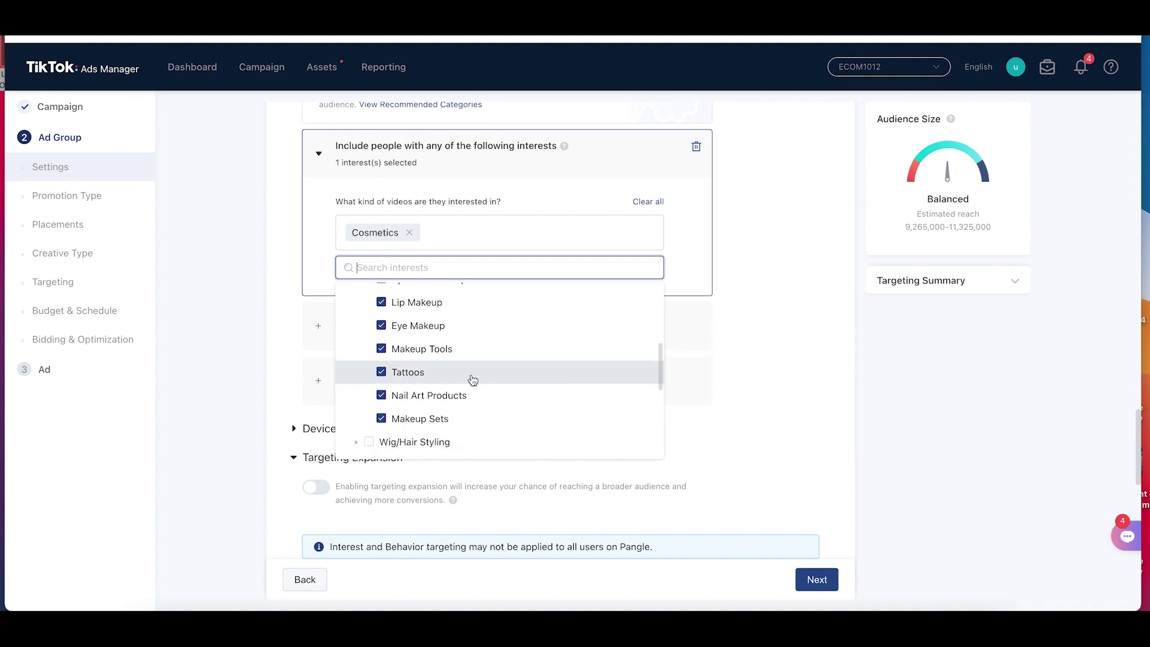
scroll(472, 378, up, 3)
click(346, 365)
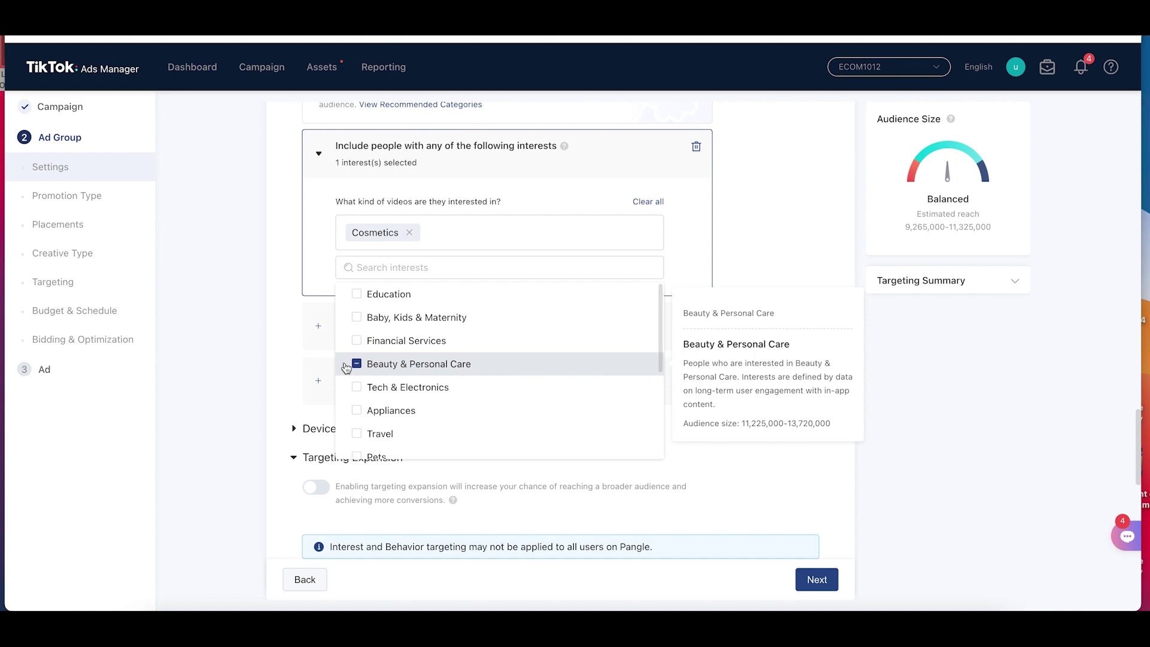
click(199, 233)
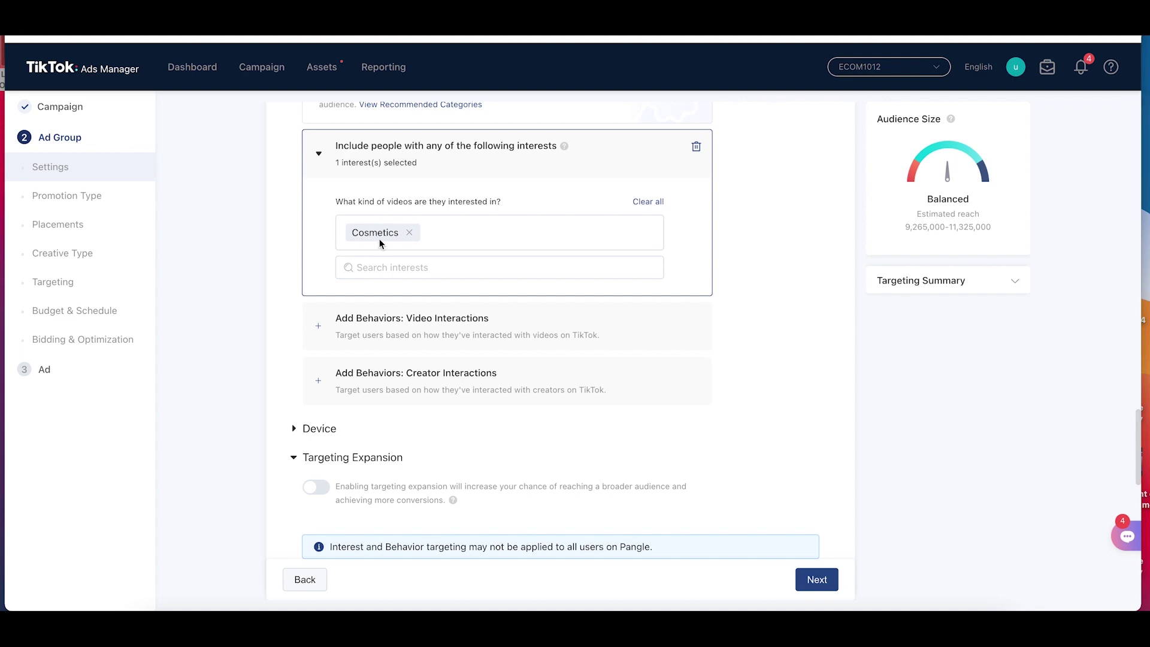
click(391, 272)
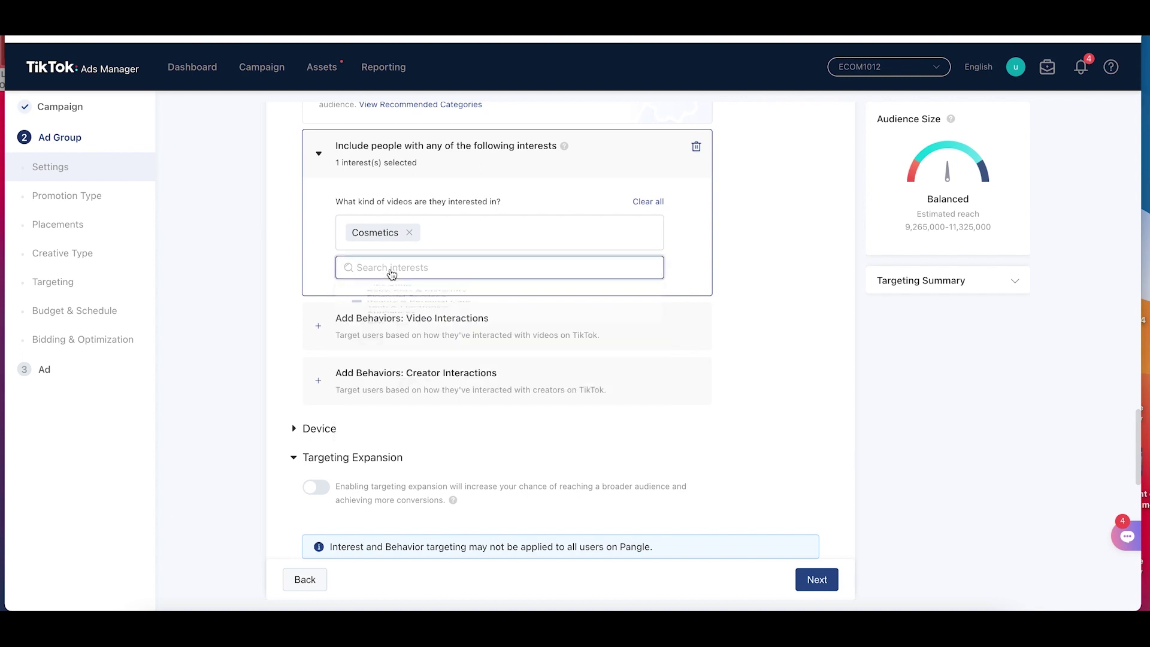
click(390, 272)
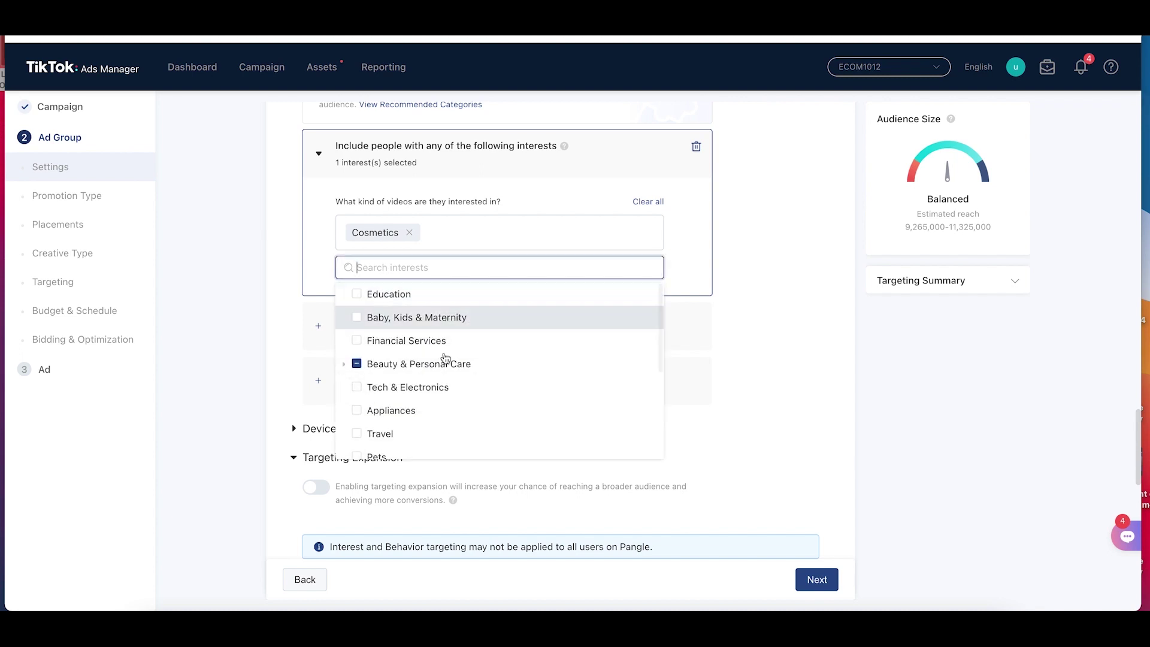
click(240, 238)
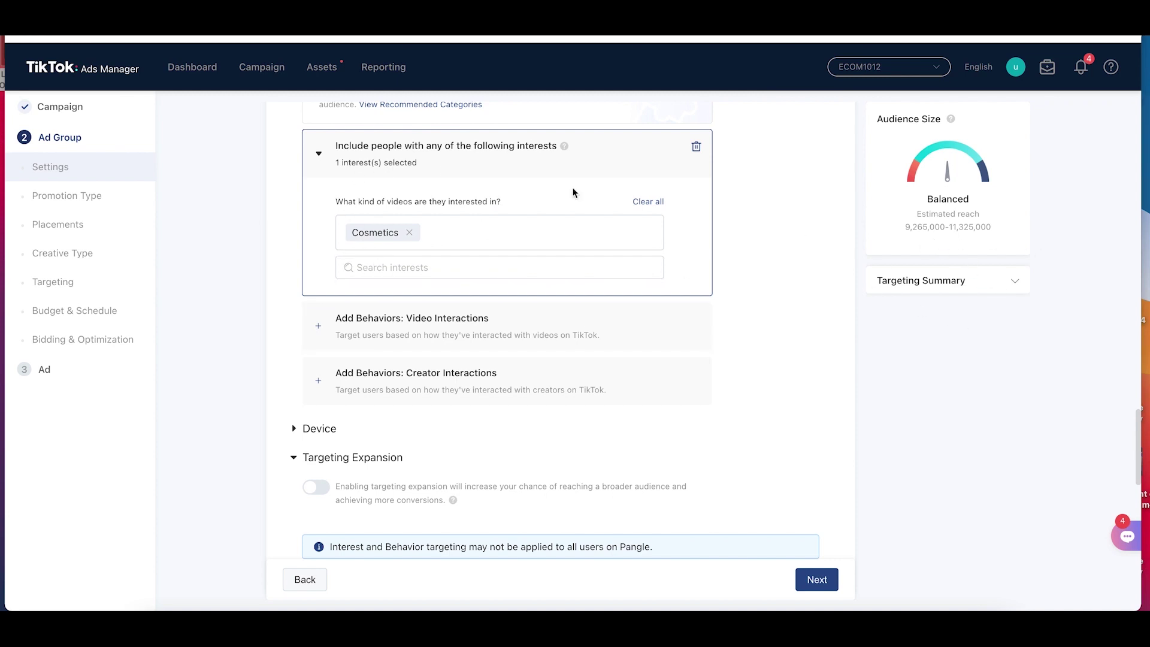
Remove Cosmetics from the included interests and look through the available interest categories, checking the page's French translation before returning to English.
click(410, 233)
click(387, 234)
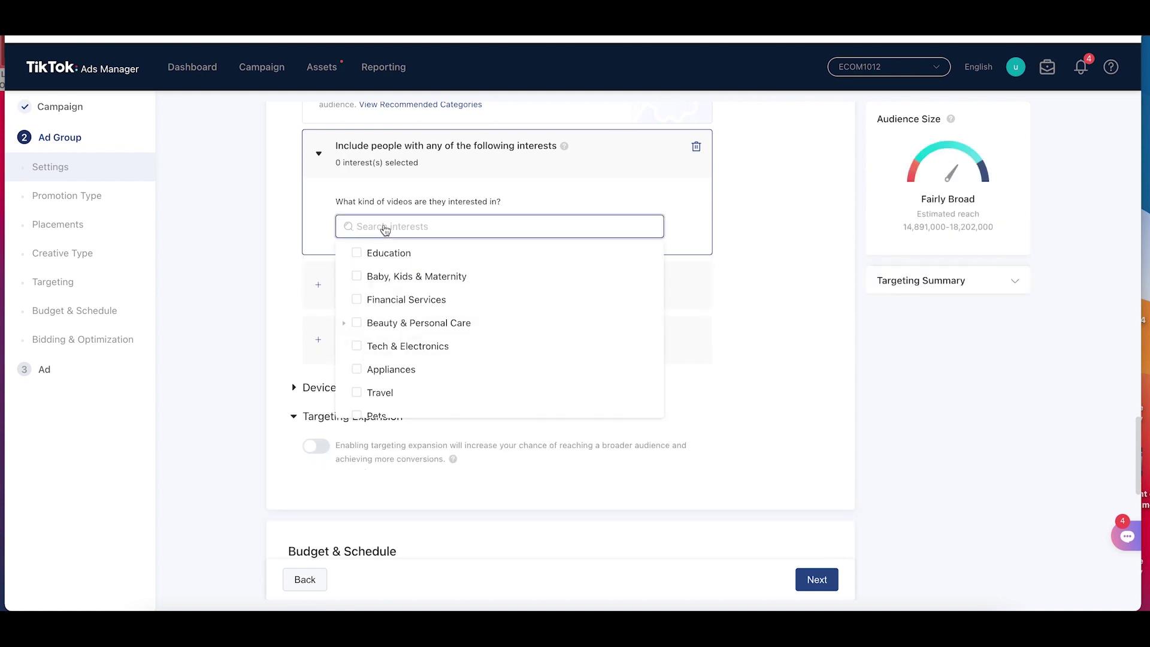
scroll(455, 404, down, 3)
scroll(456, 406, down, 2)
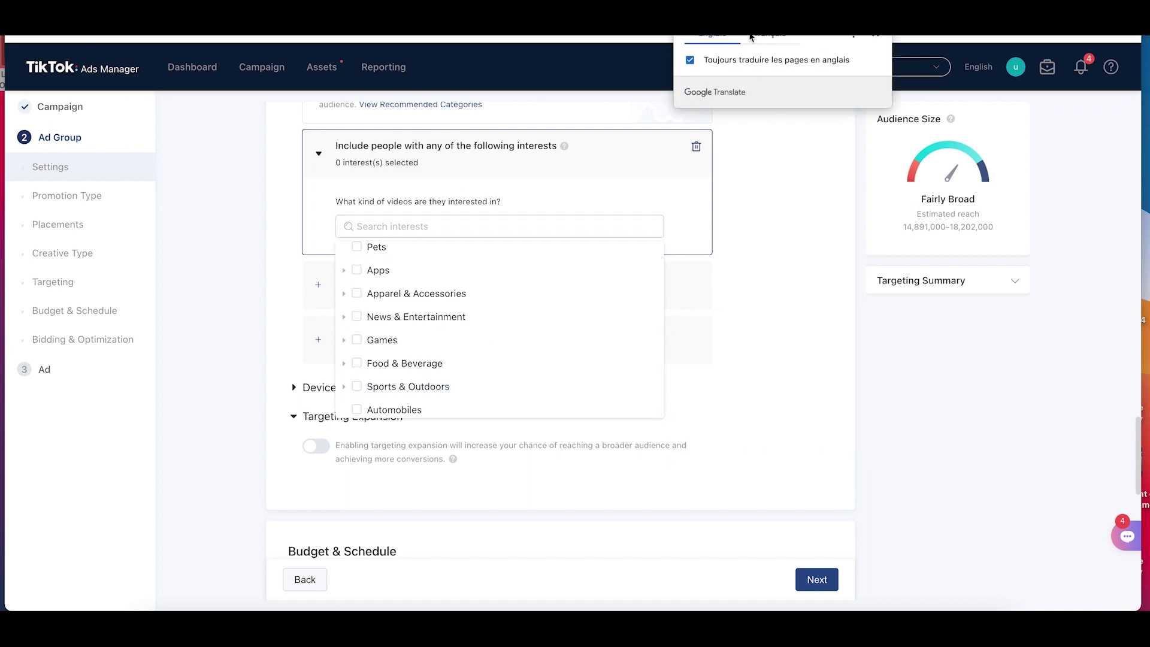
click(774, 40)
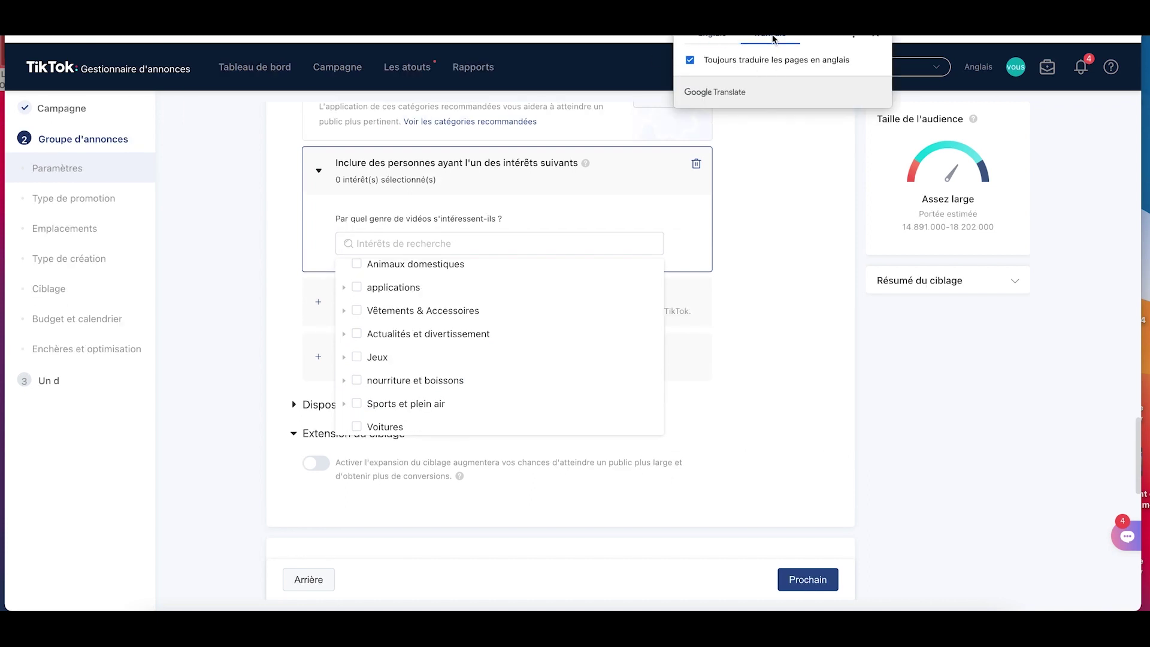
click(720, 39)
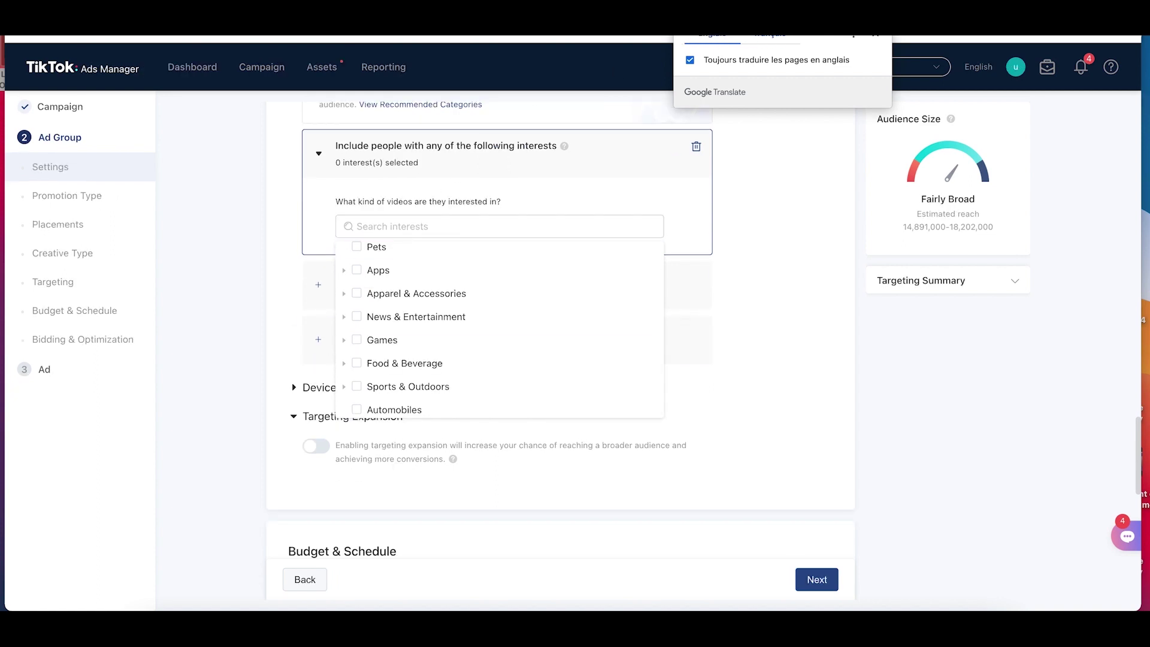
Select Ordinary Jewelry under Apparel & Accessories as the ad group's target interest.
click(350, 235)
mouse_move(540, 406)
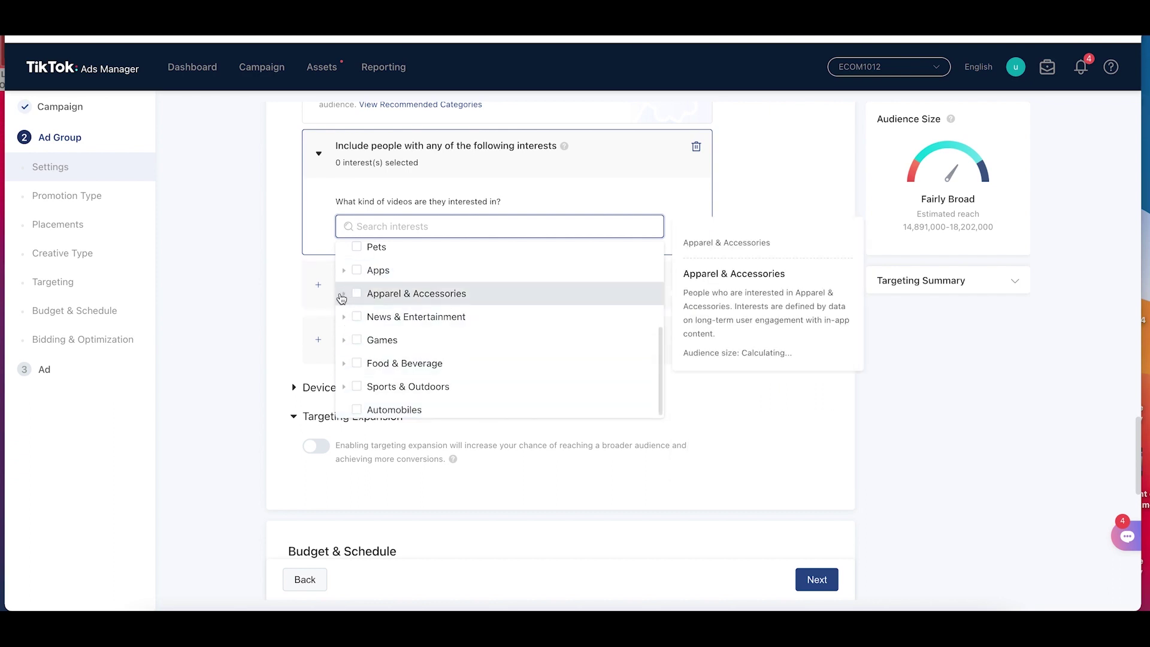
click(344, 295)
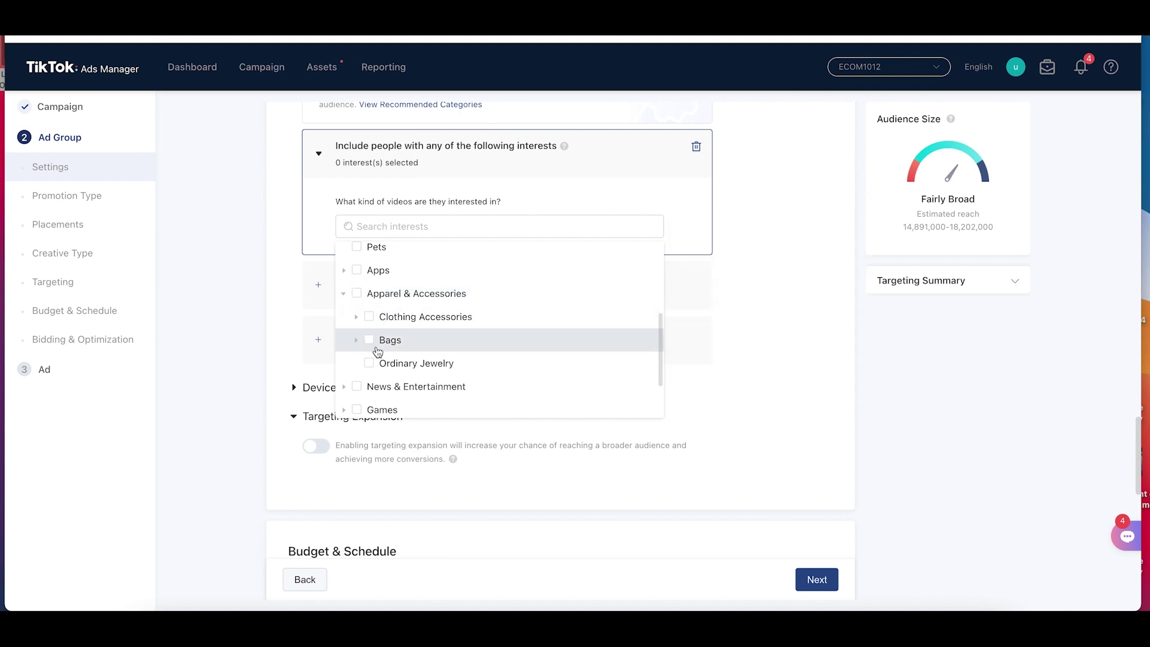
mouse_move(374, 370)
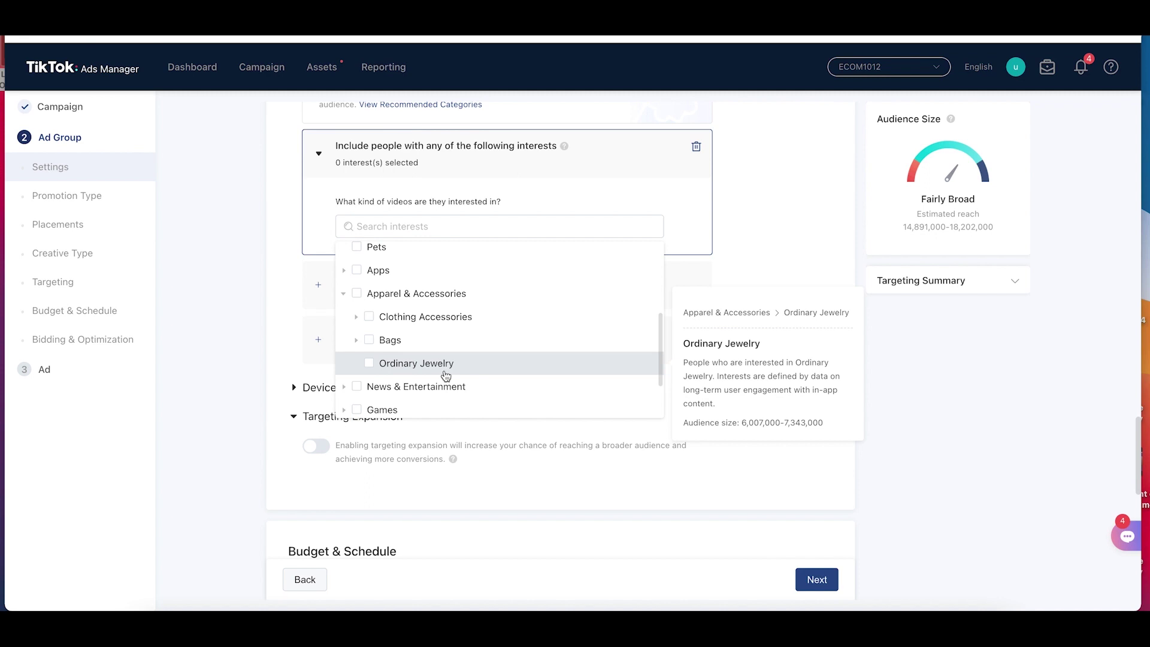
click(370, 364)
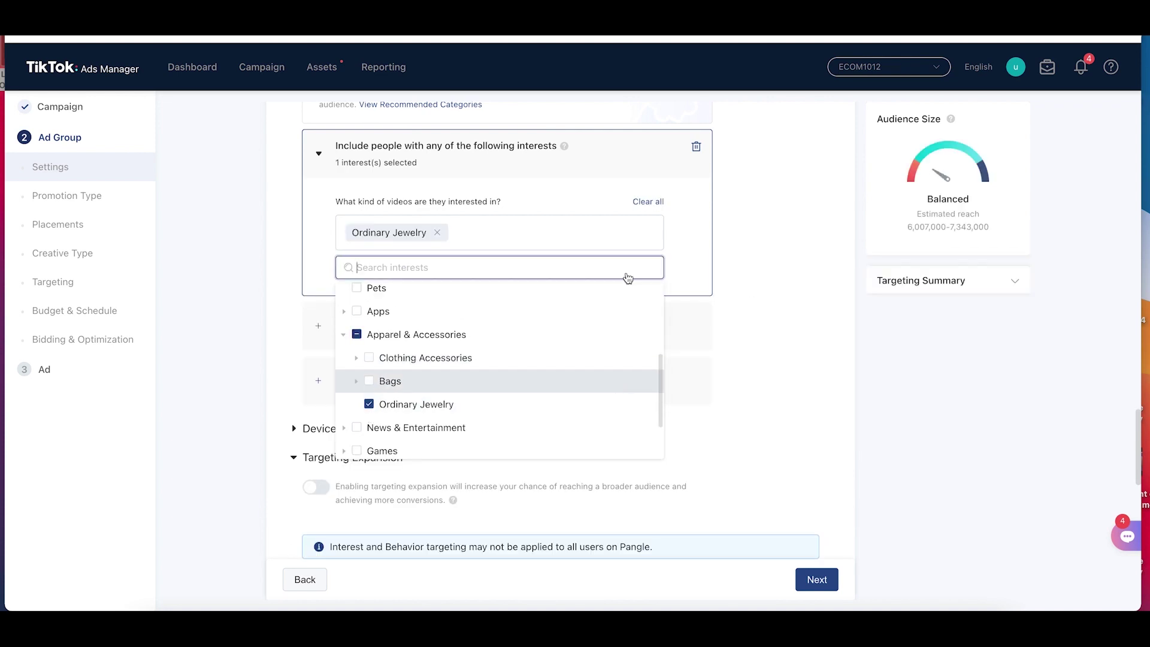
click(807, 257)
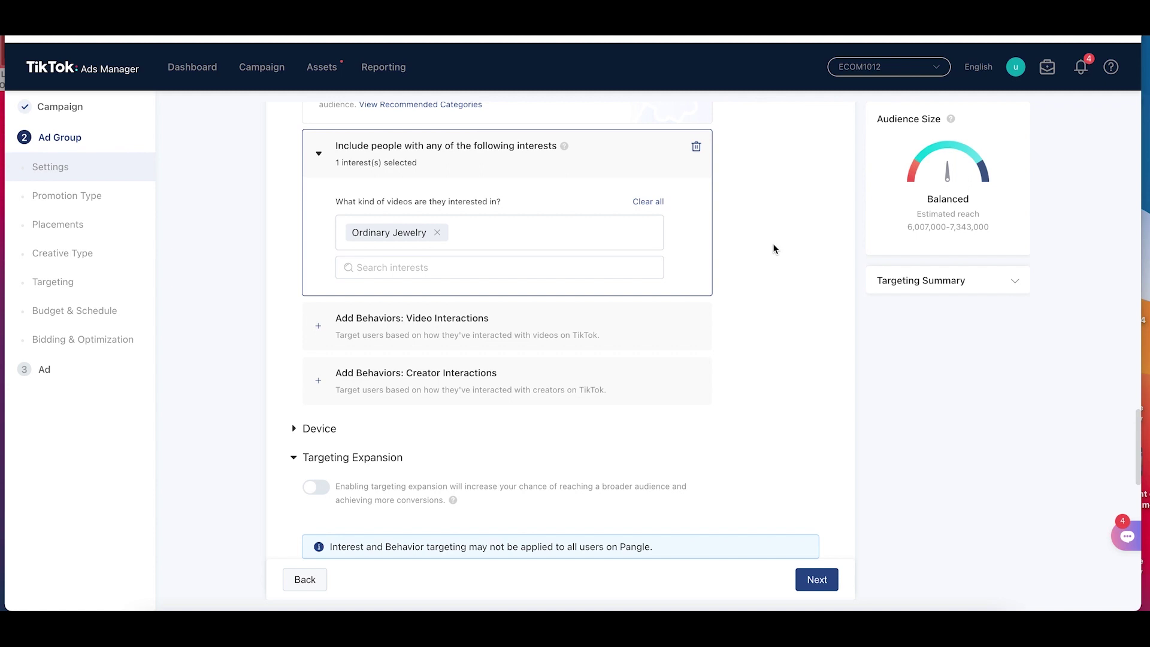
Set the ad group's daily budget to 21 EUR.
scroll(773, 250, down, 1)
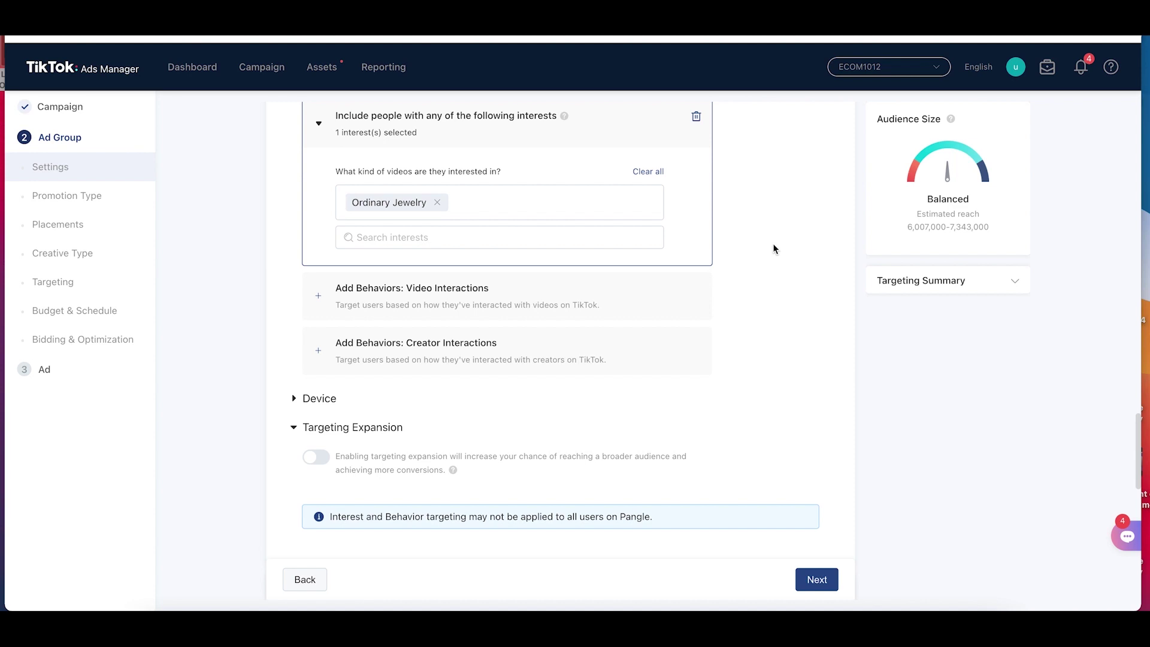
scroll(773, 249, down, 3)
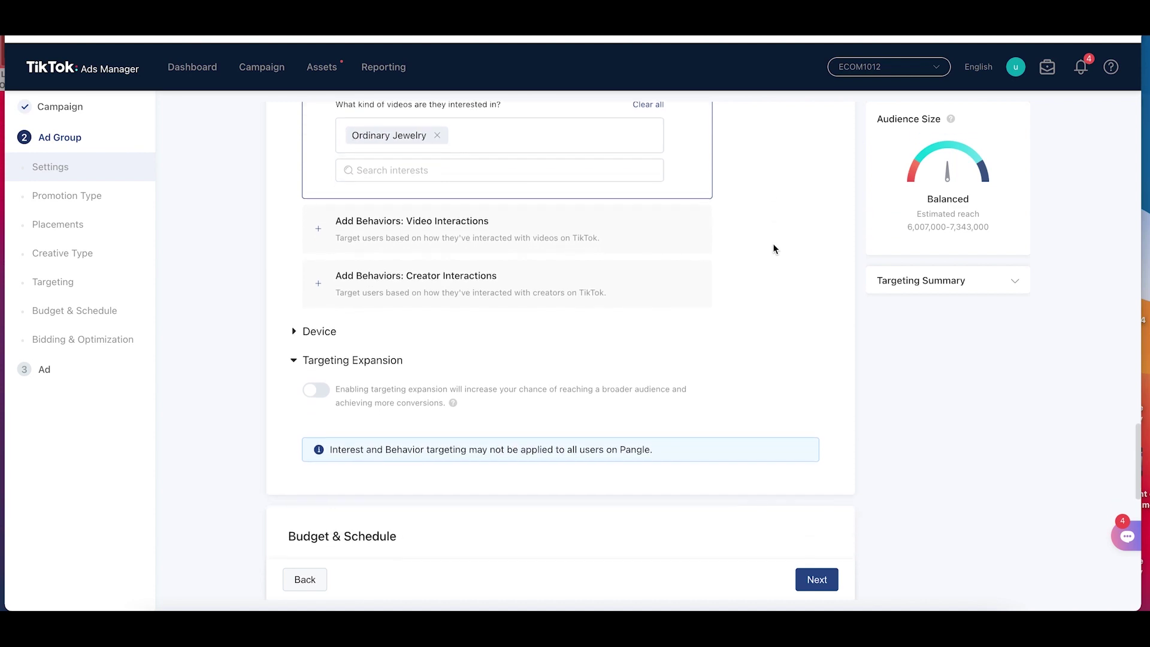
scroll(773, 249, down, 2)
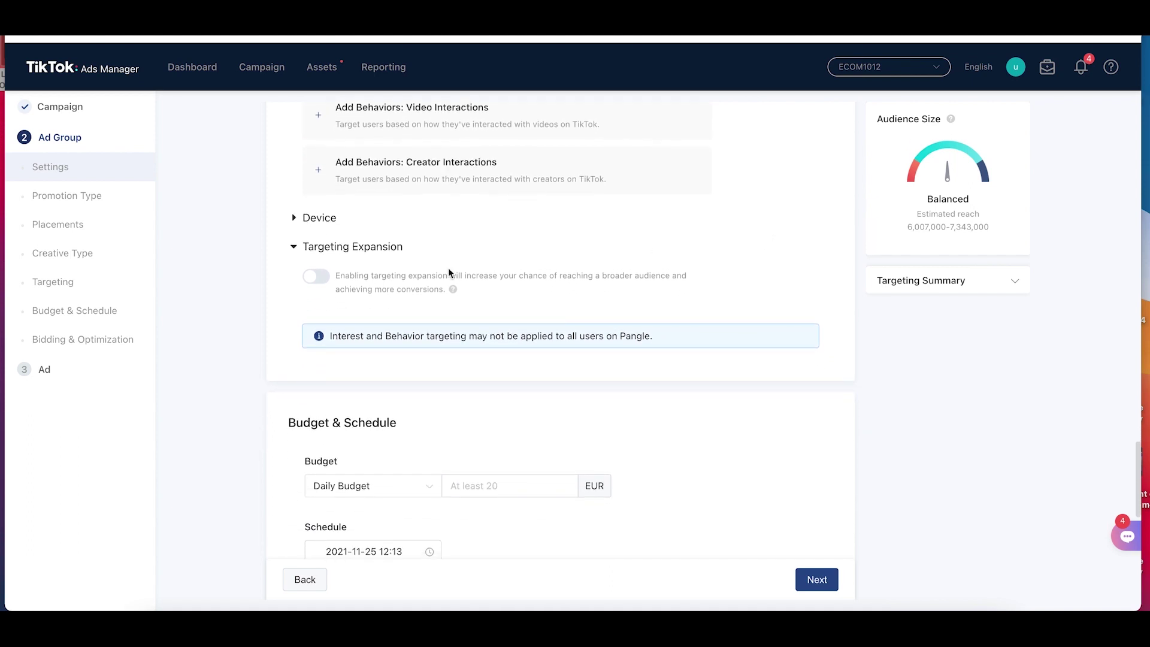
scroll(841, 216, down, 6)
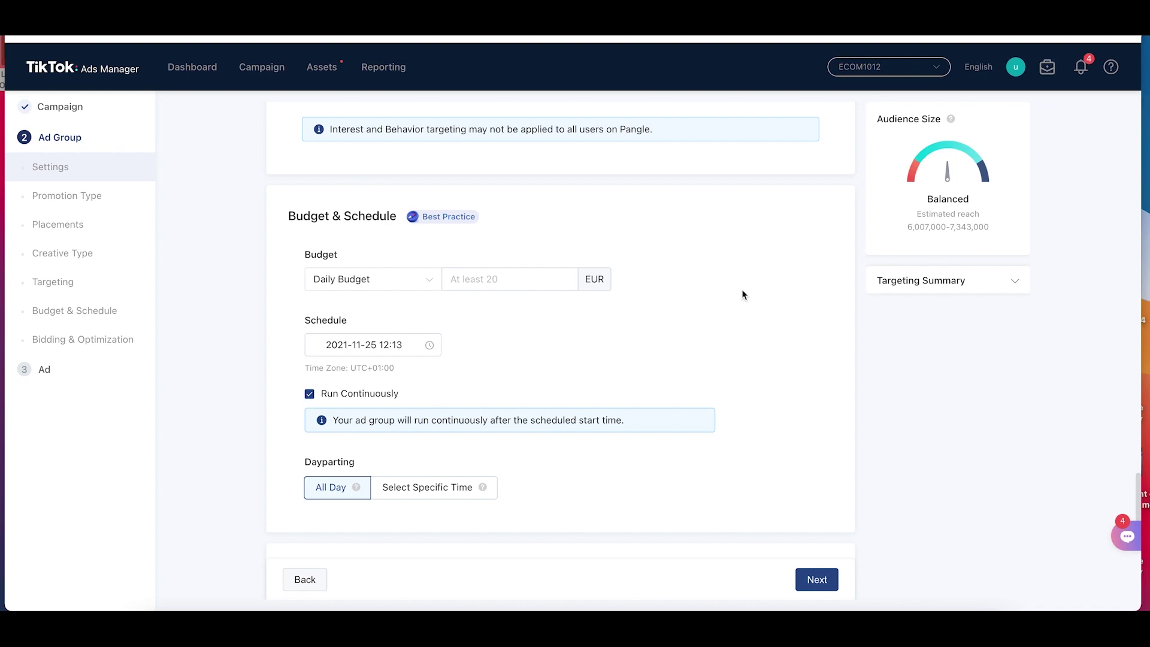
click(471, 287)
text(21)
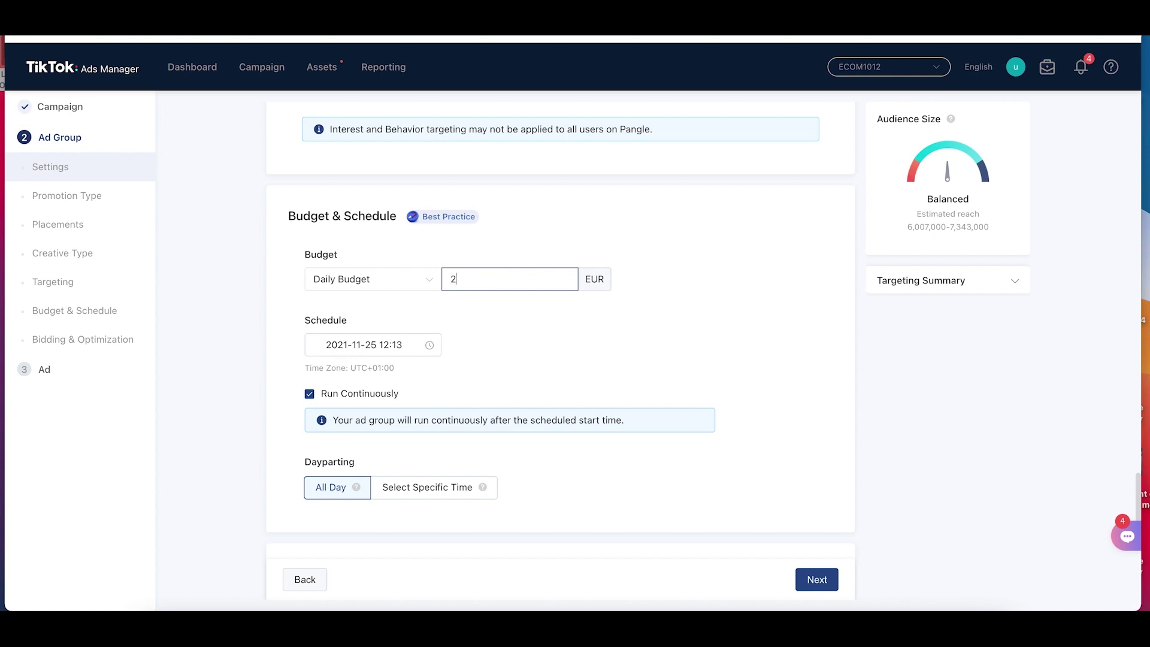
click(798, 290)
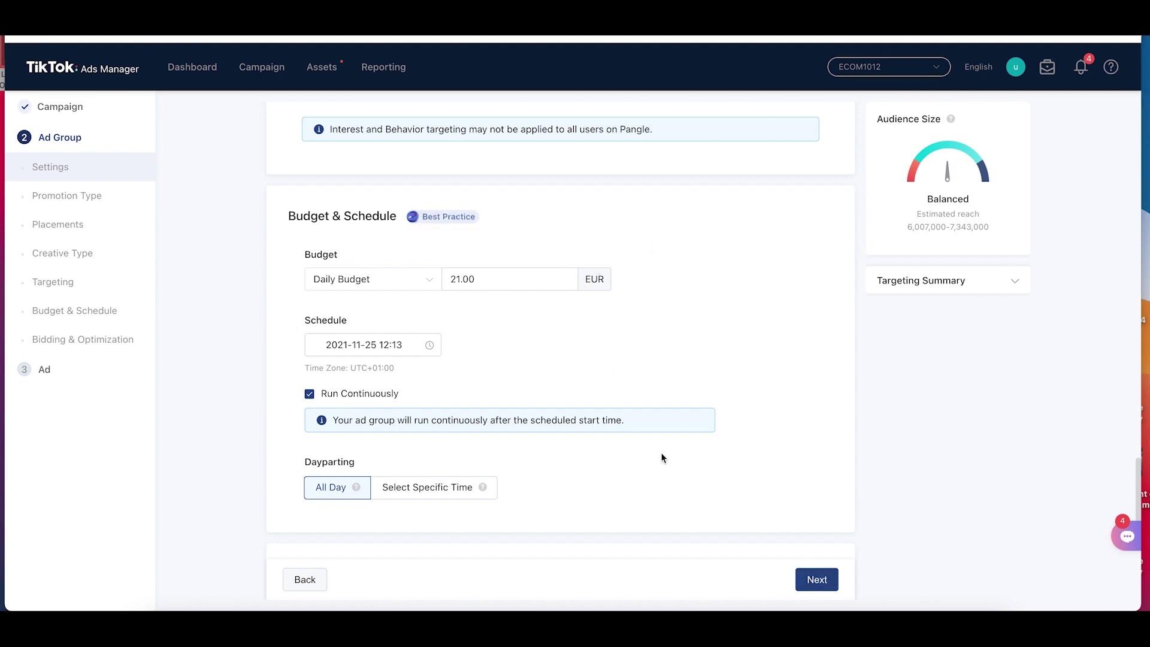
Set the Cost Cap bid to 1.10 EUR per conversion and proceed to the ad creation stage.
scroll(662, 458, down, 2)
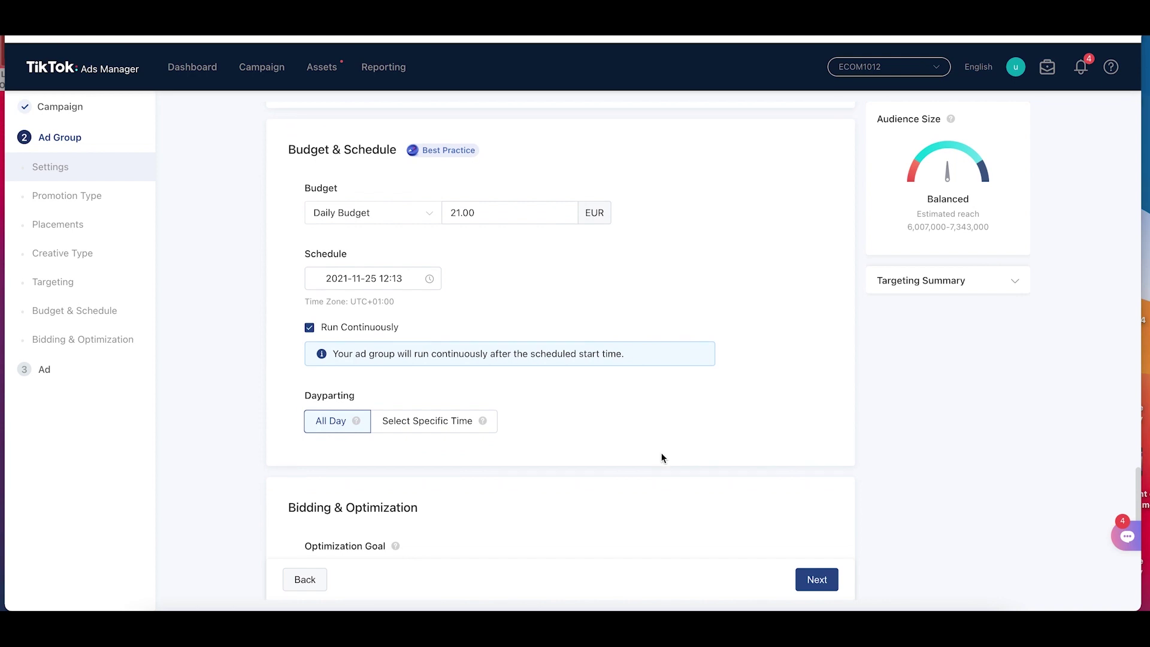
scroll(661, 458, down, 6)
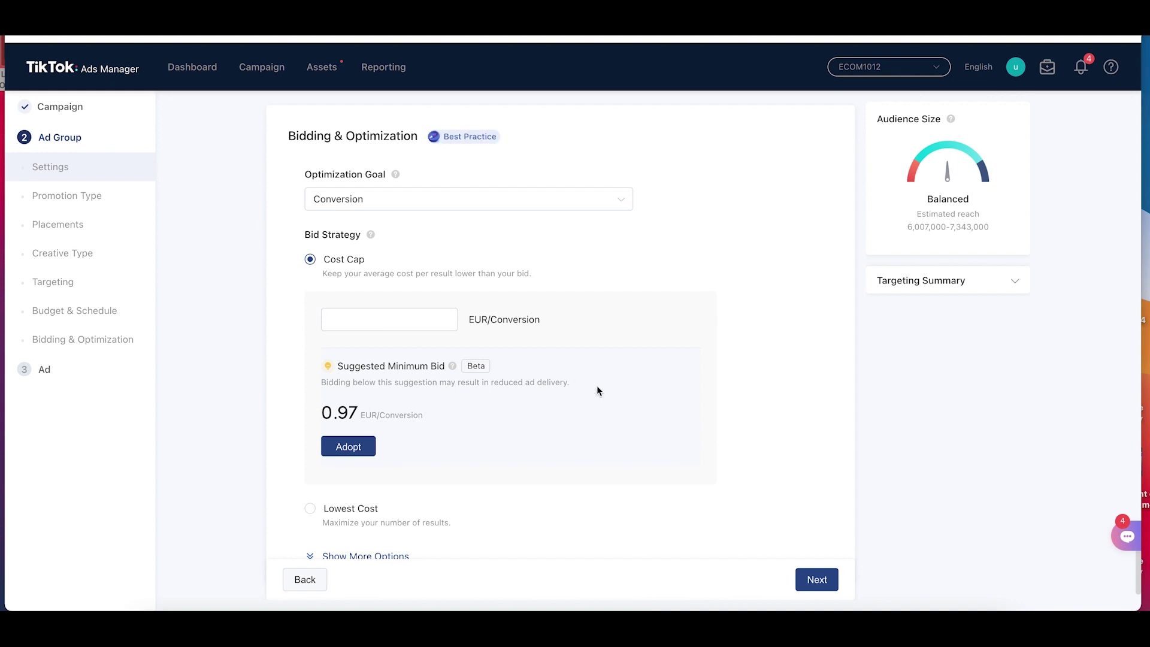
click(437, 319)
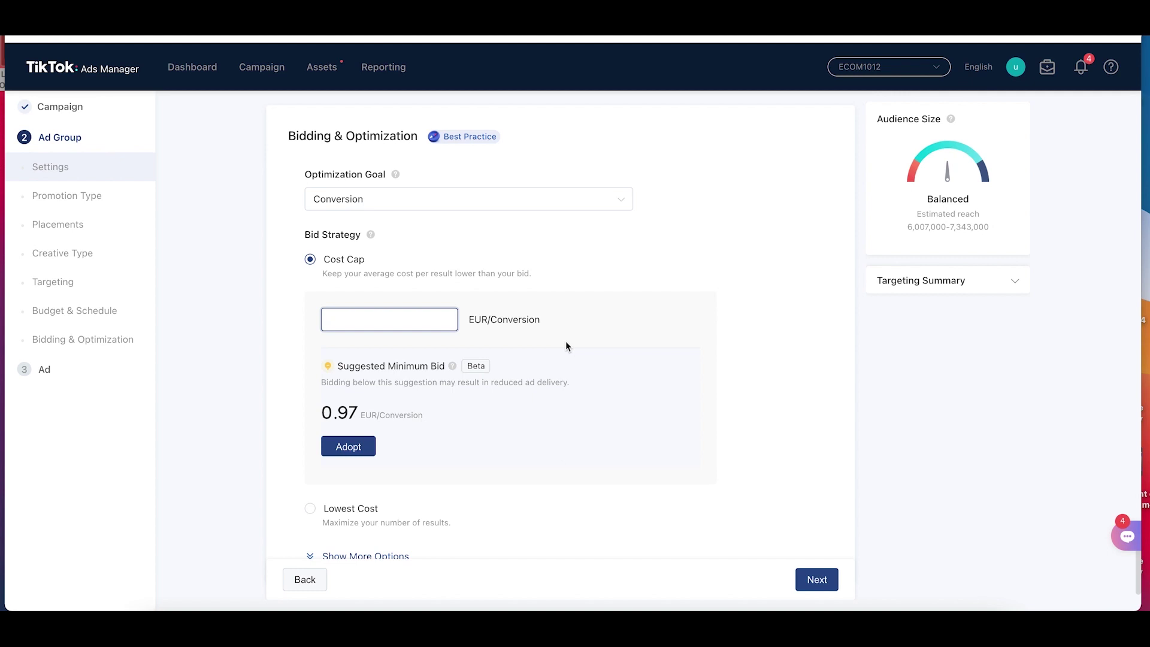
text(1)
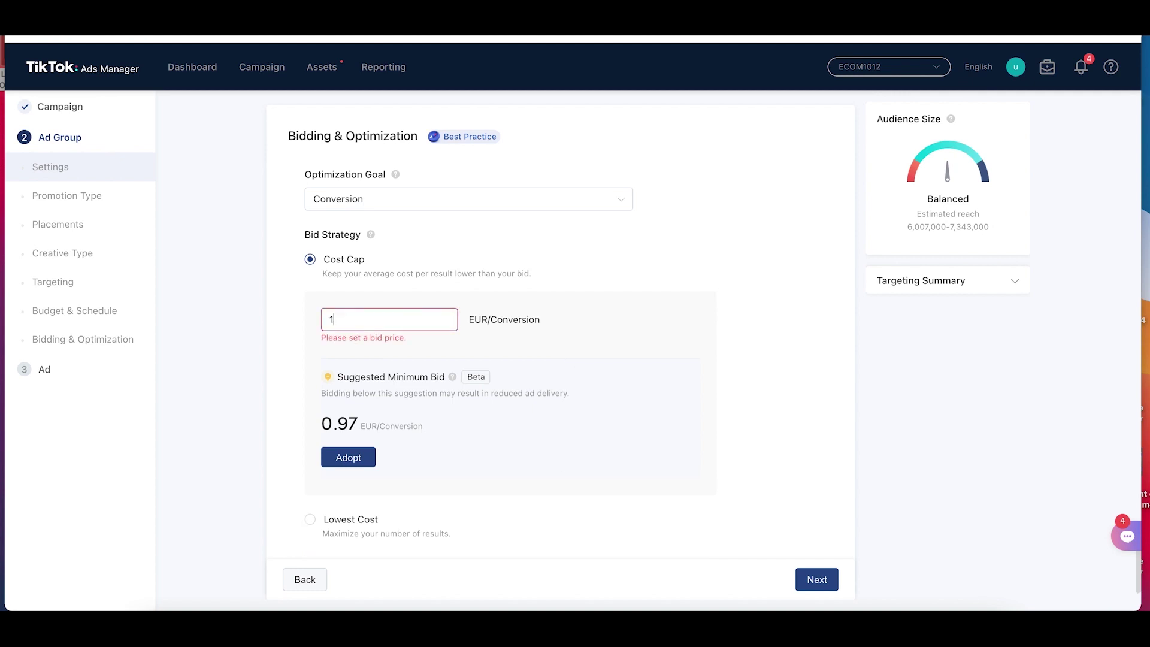
text(.97)
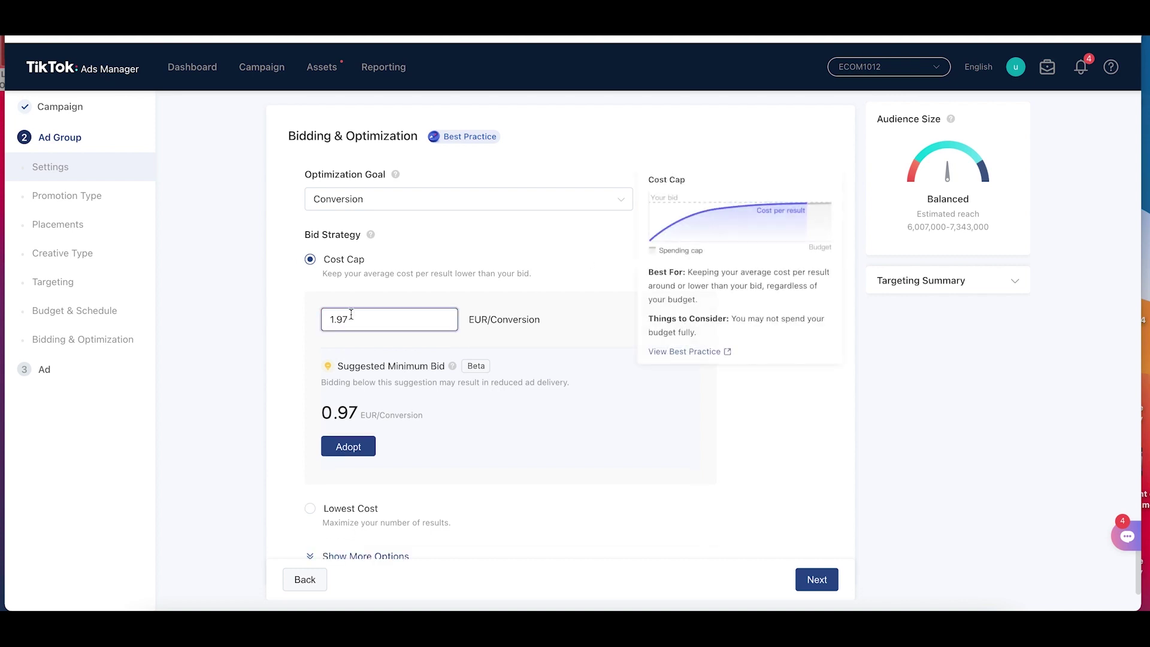
key(BackSpace)
key(BackSpace)
text(10)
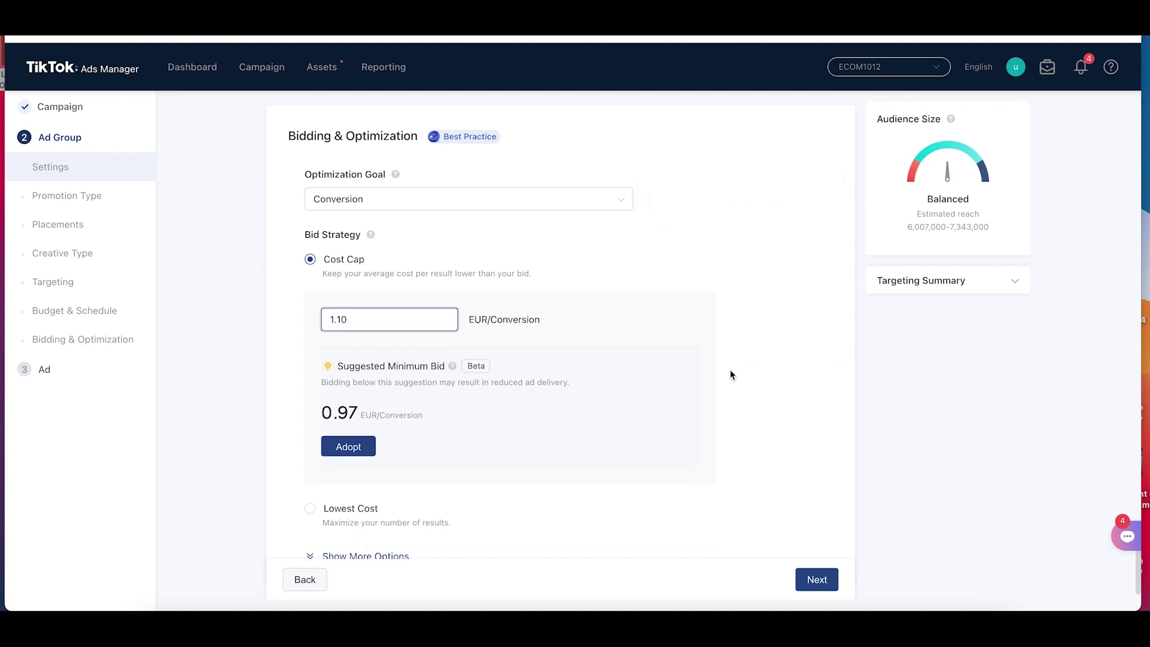
click(781, 347)
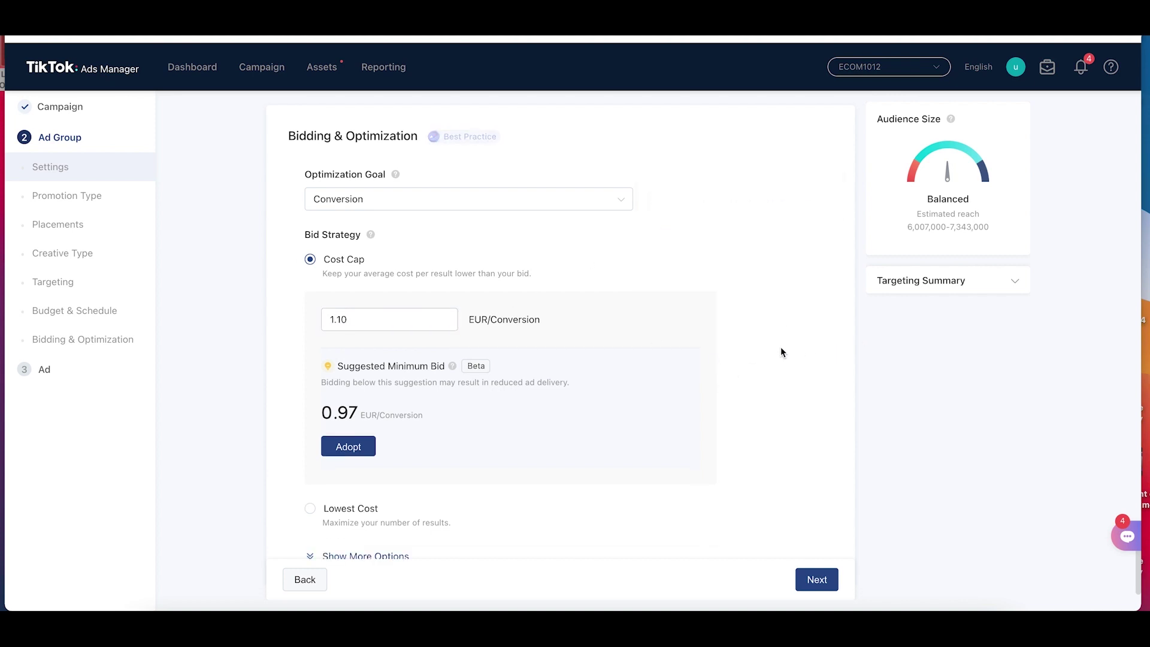
scroll(782, 352, down, 1)
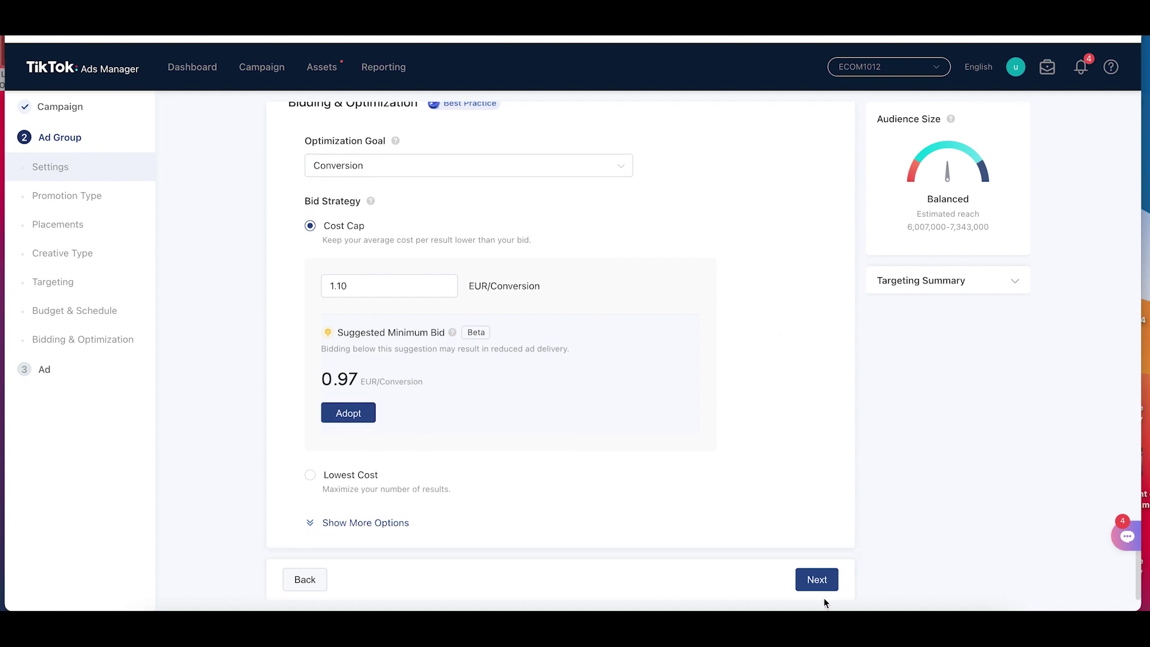
click(819, 581)
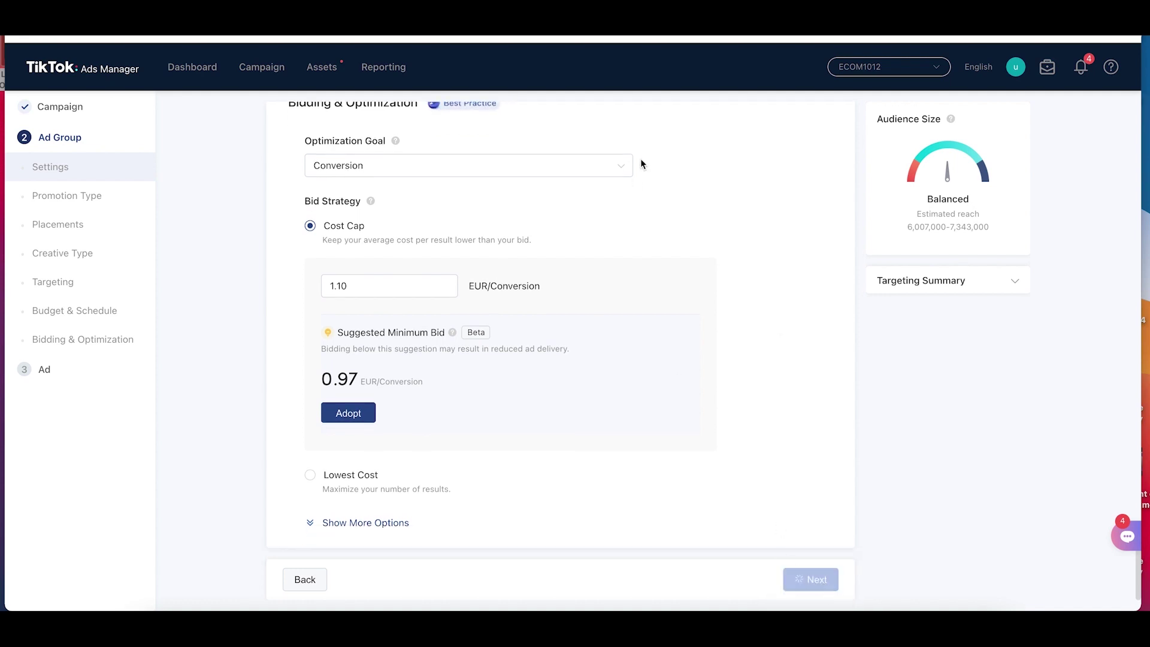
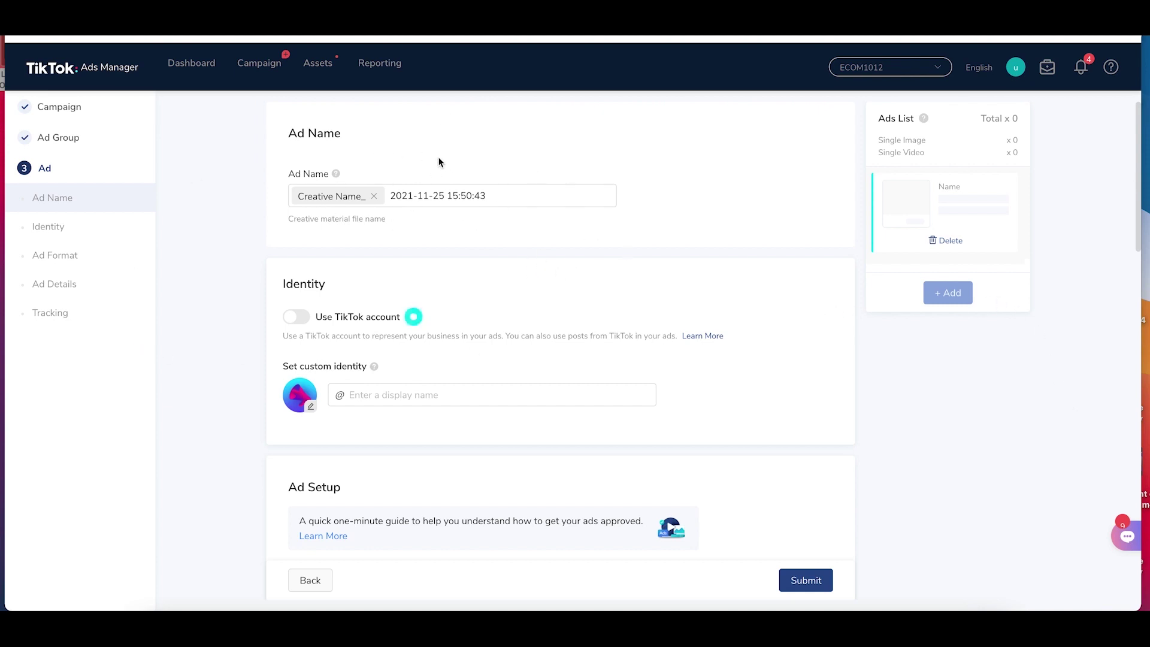
Replace the date in the ad name with P1 and set the custom identity's display name to Loveaway.
triple_click(484, 193)
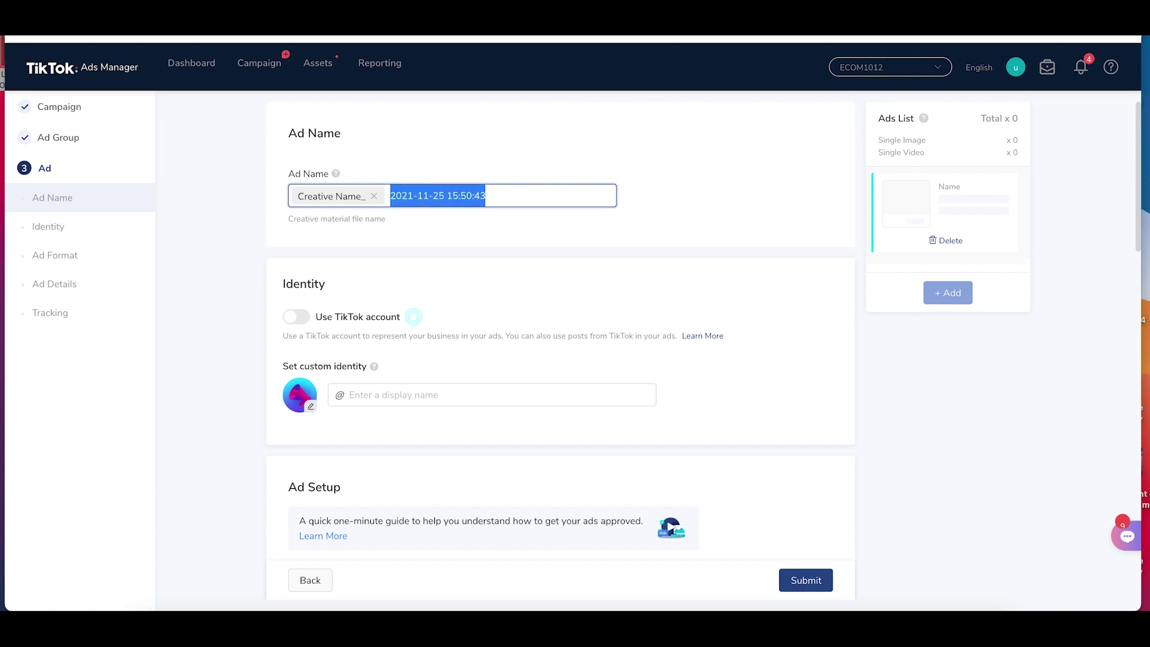
text(P1)
click(823, 201)
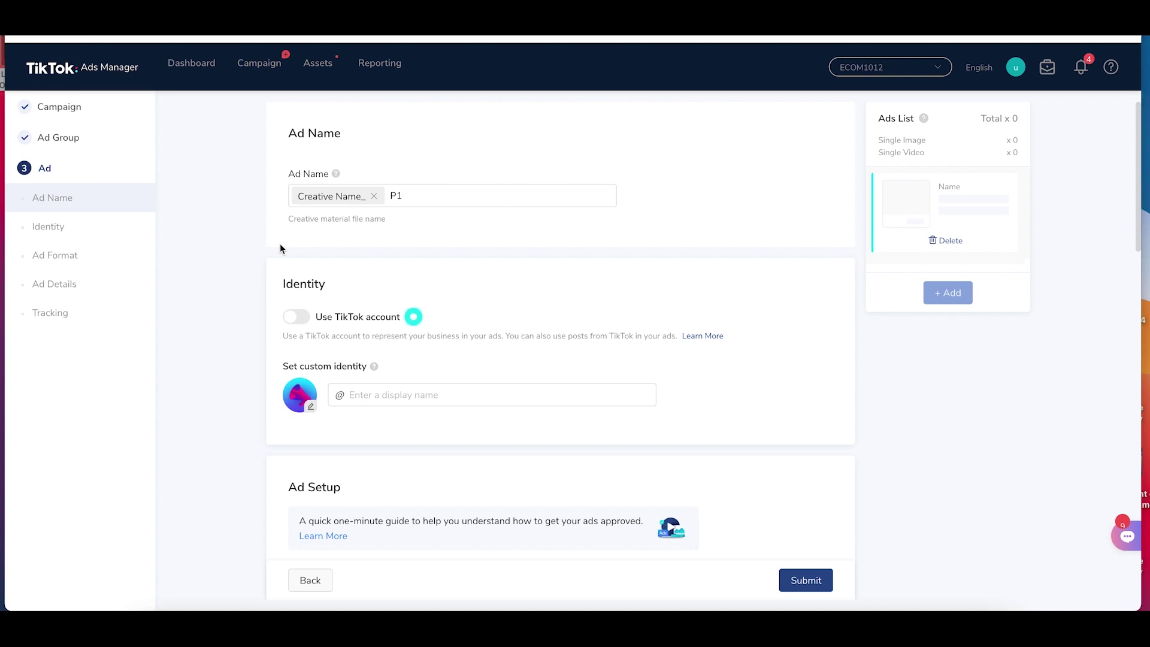
click(432, 396)
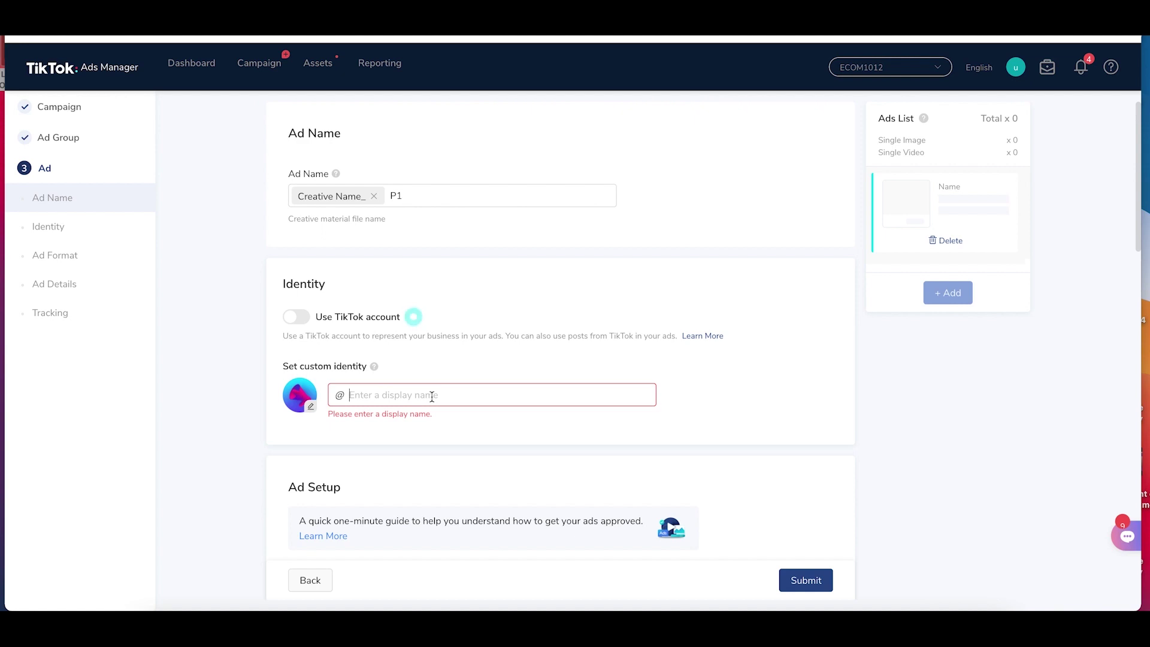
text(Lo)
text(away)
Add Ma vidéo.mp4 from the video library as the ad's creative and play it in the ad preview.
scroll(842, 413, down, 5)
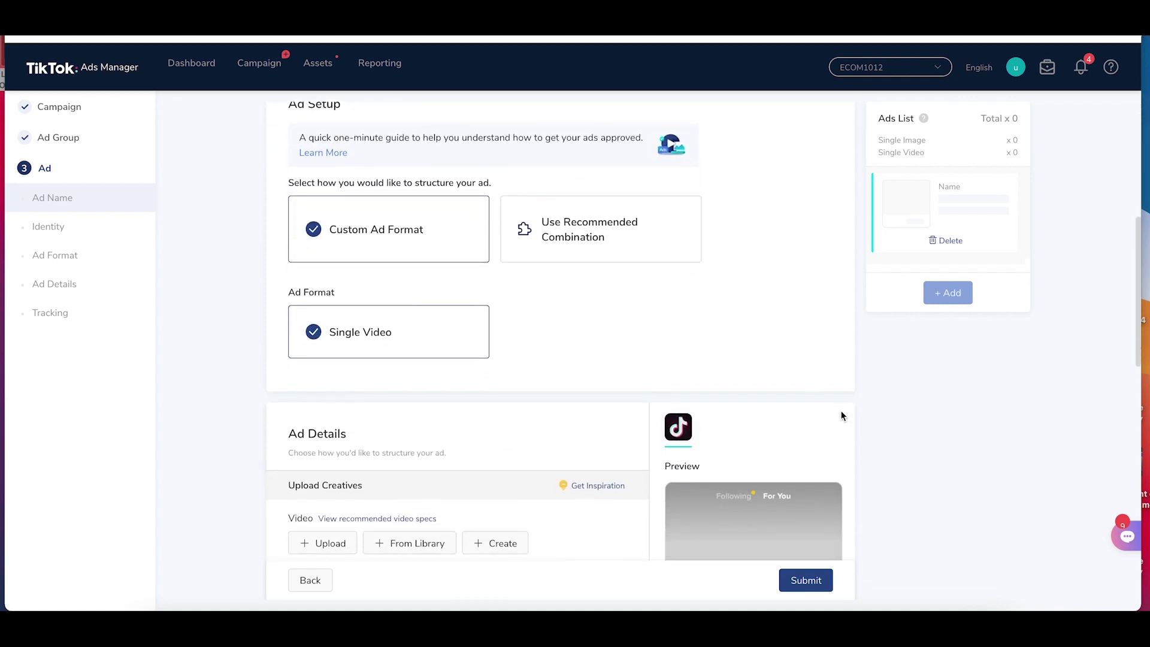
scroll(841, 411, up, 5)
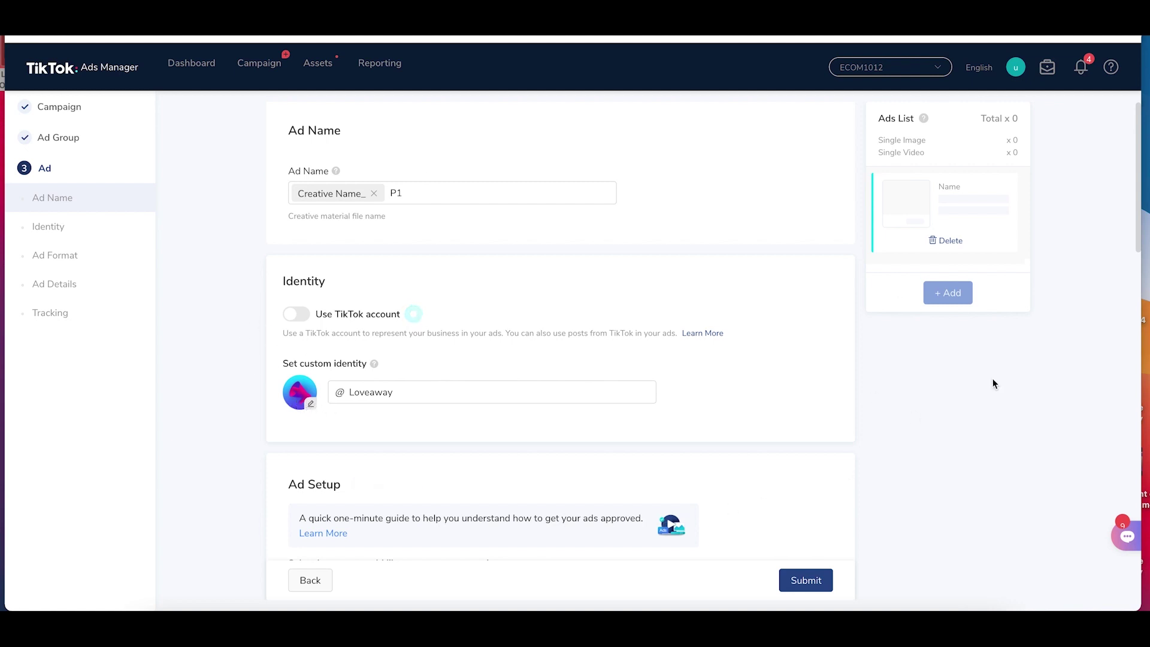
scroll(993, 384, down, 5)
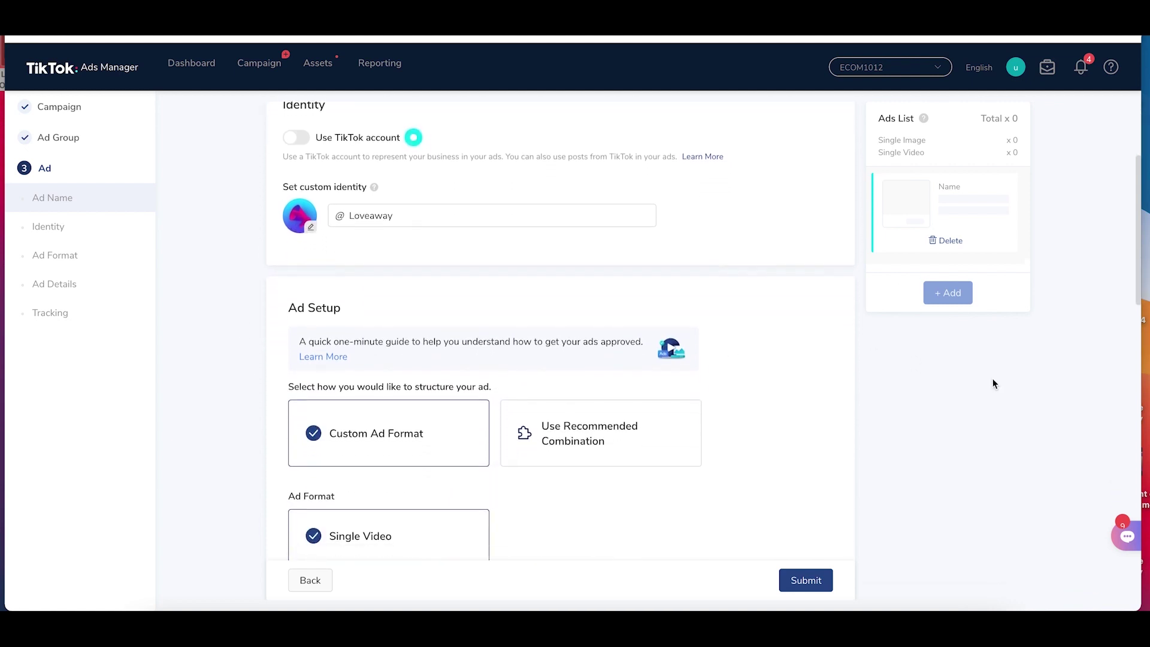
scroll(993, 379, down, 2)
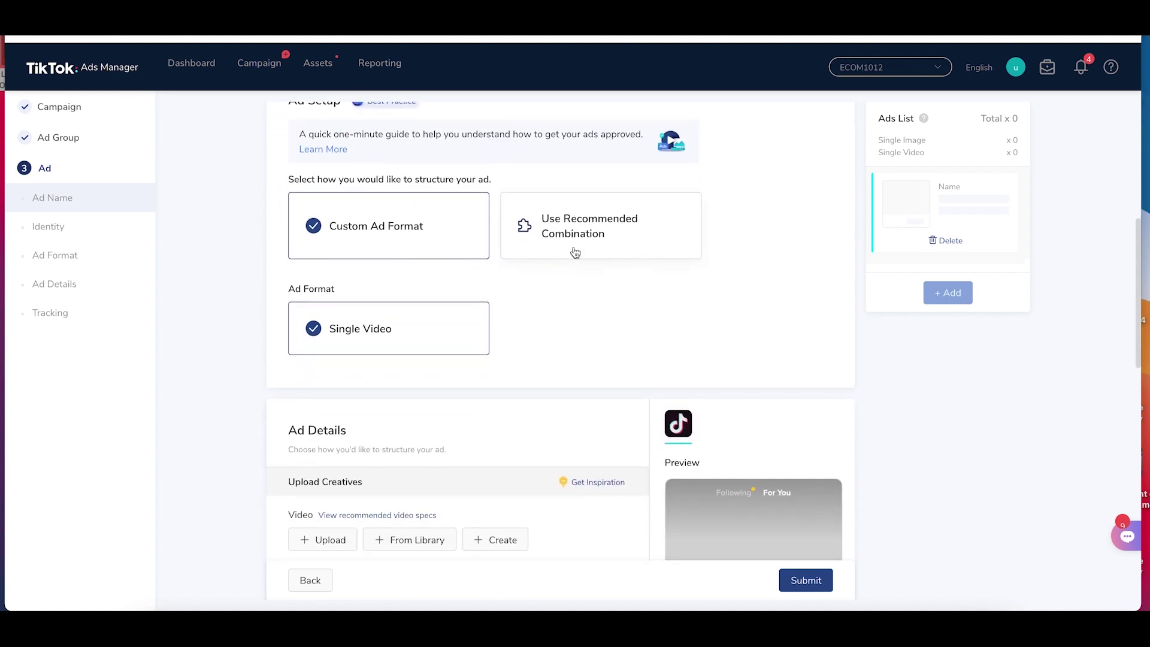
scroll(662, 364, down, 3)
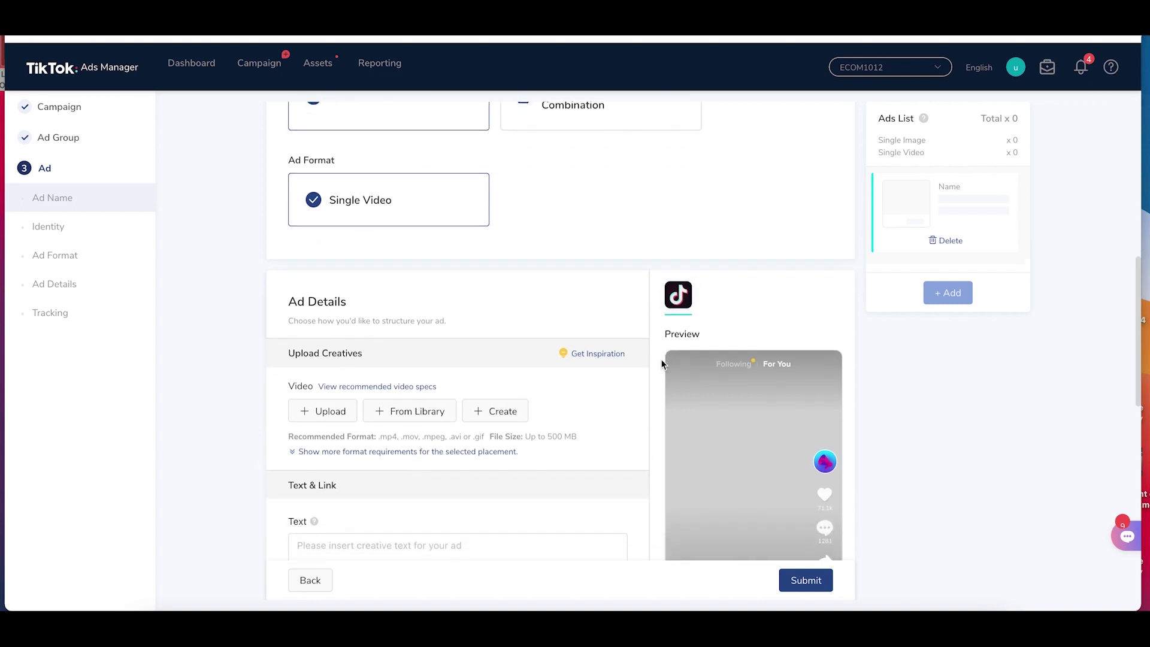
scroll(662, 364, down, 1)
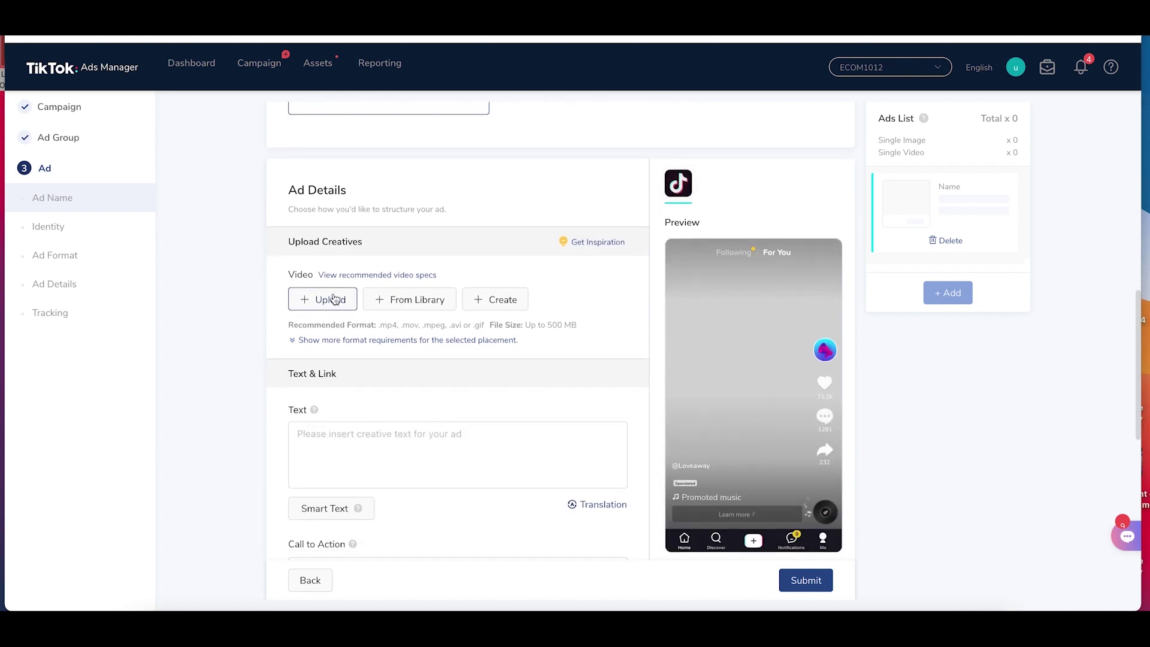
click(413, 304)
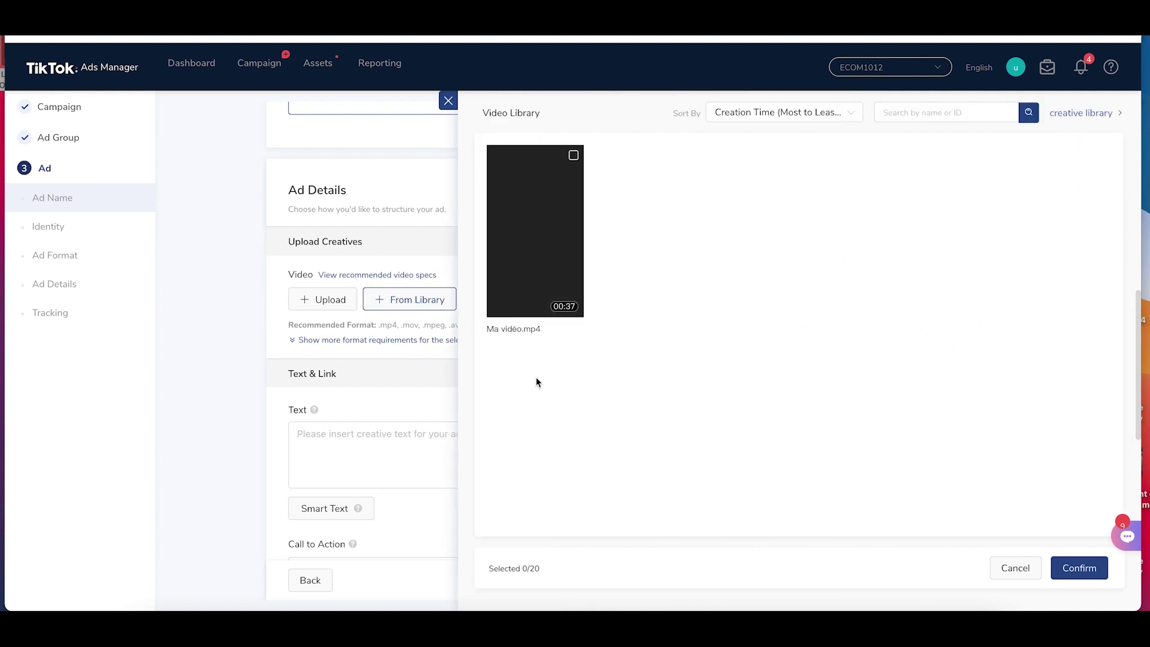
click(524, 264)
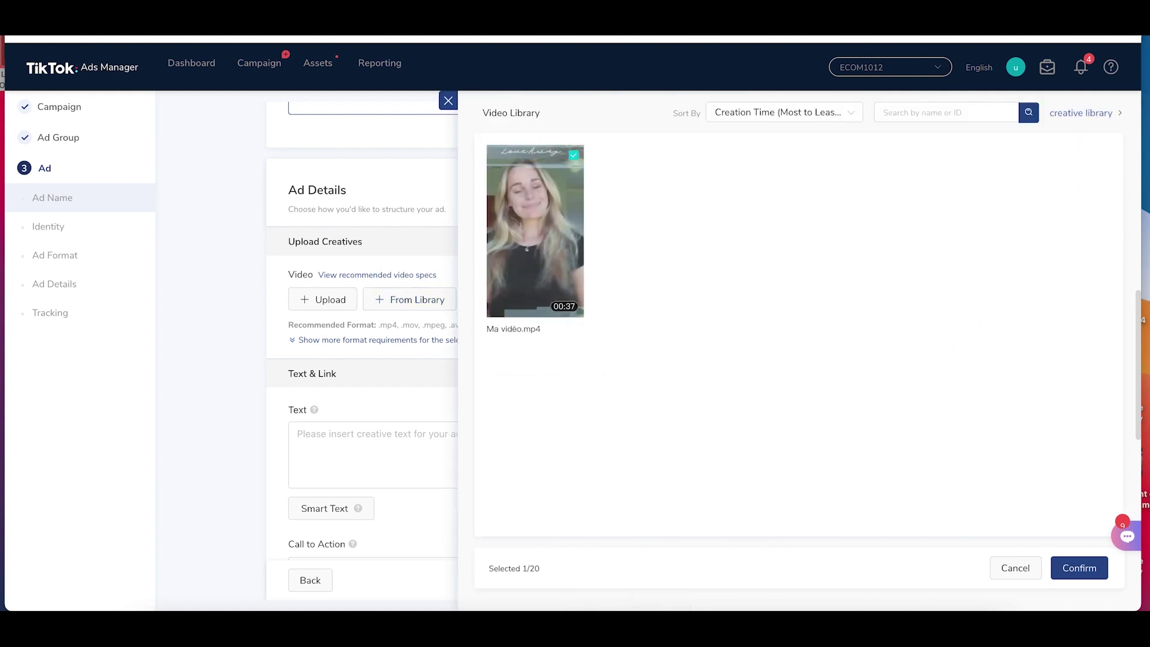
click(1079, 568)
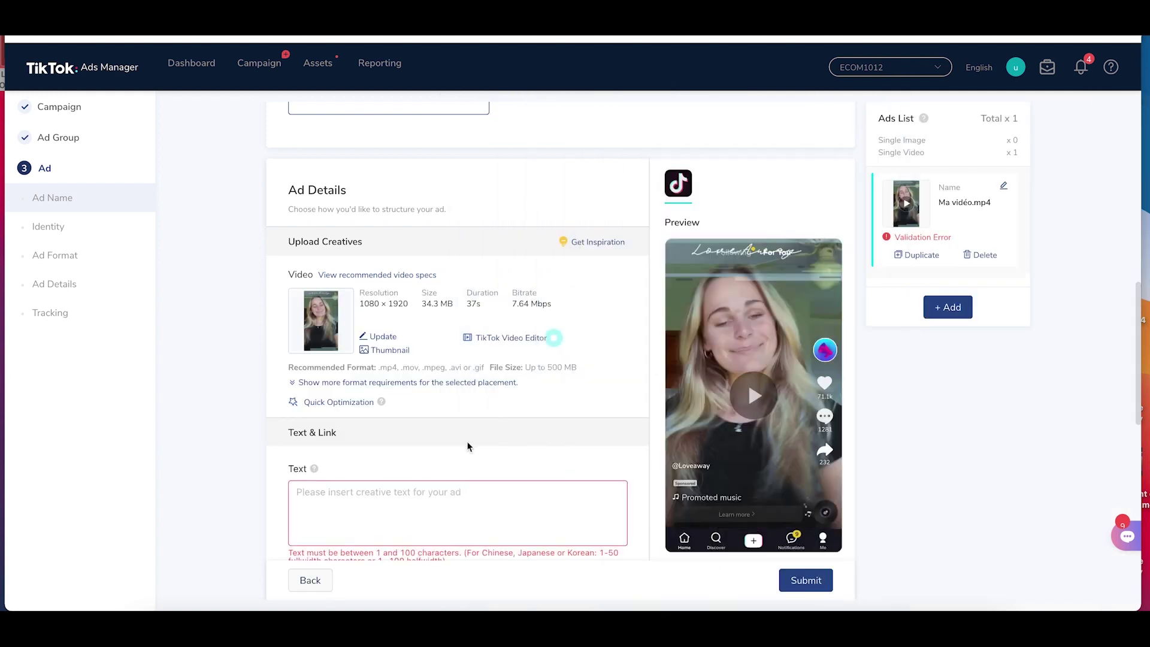
click(756, 393)
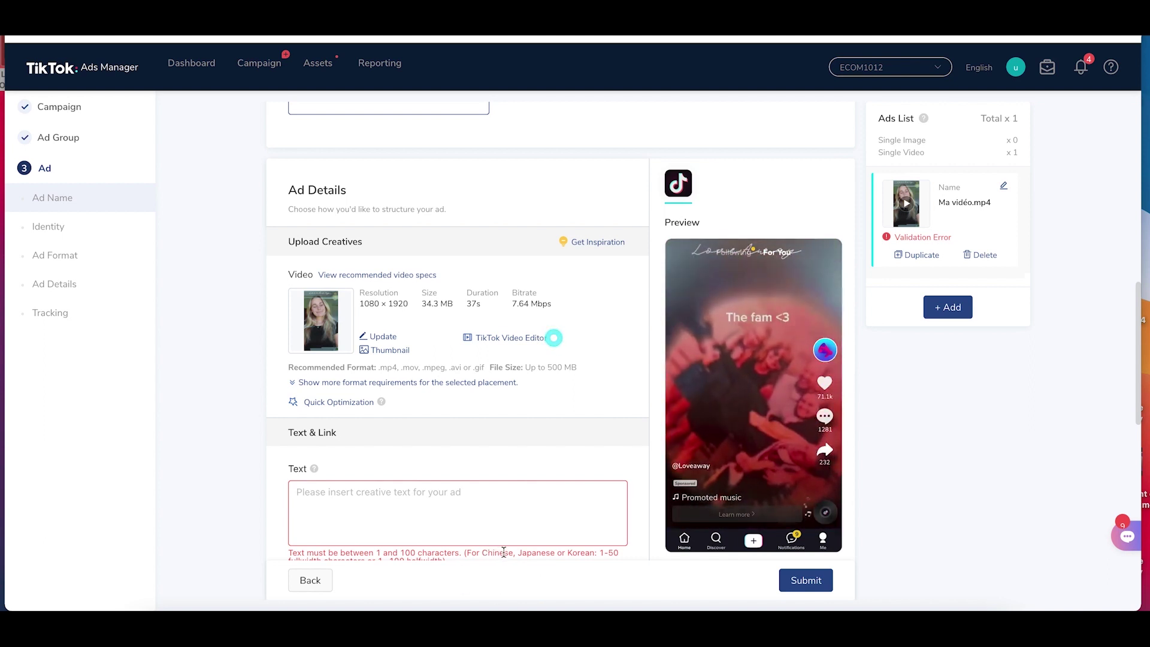
click(742, 350)
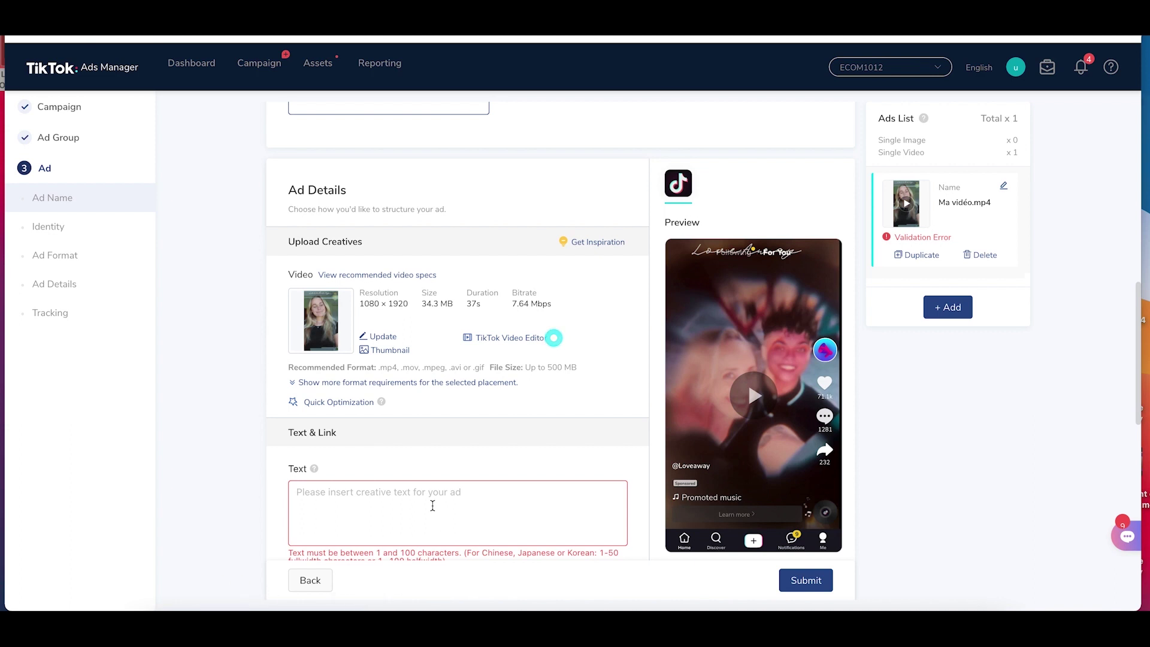
Enter the ad text "Gardez vos proches près de votre coeur avec LoveAway".
click(383, 525)
text(gar)
key(BackSpace)
key(BackSpace)
key(BackSpace)
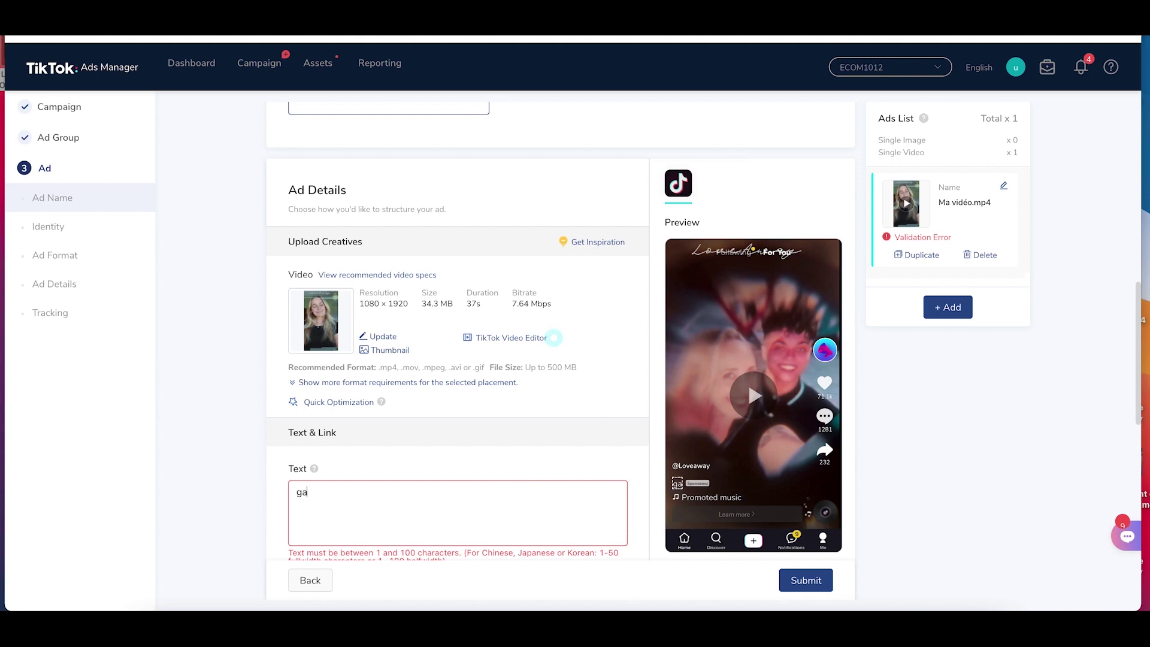
text(Gardez )
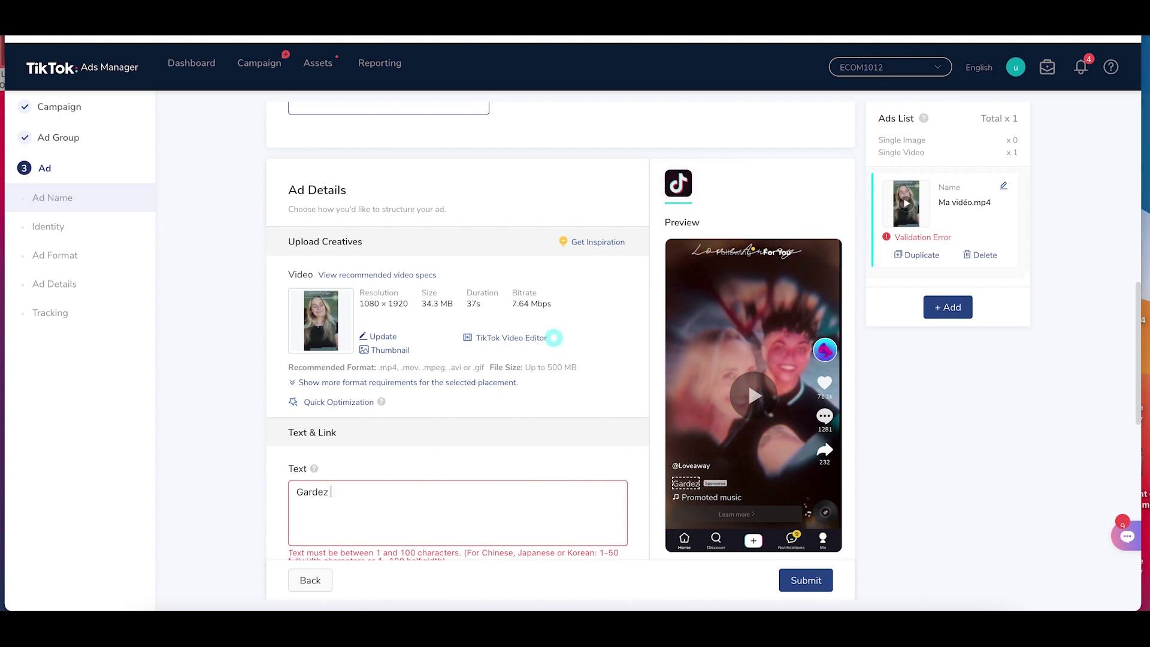
text(vos )
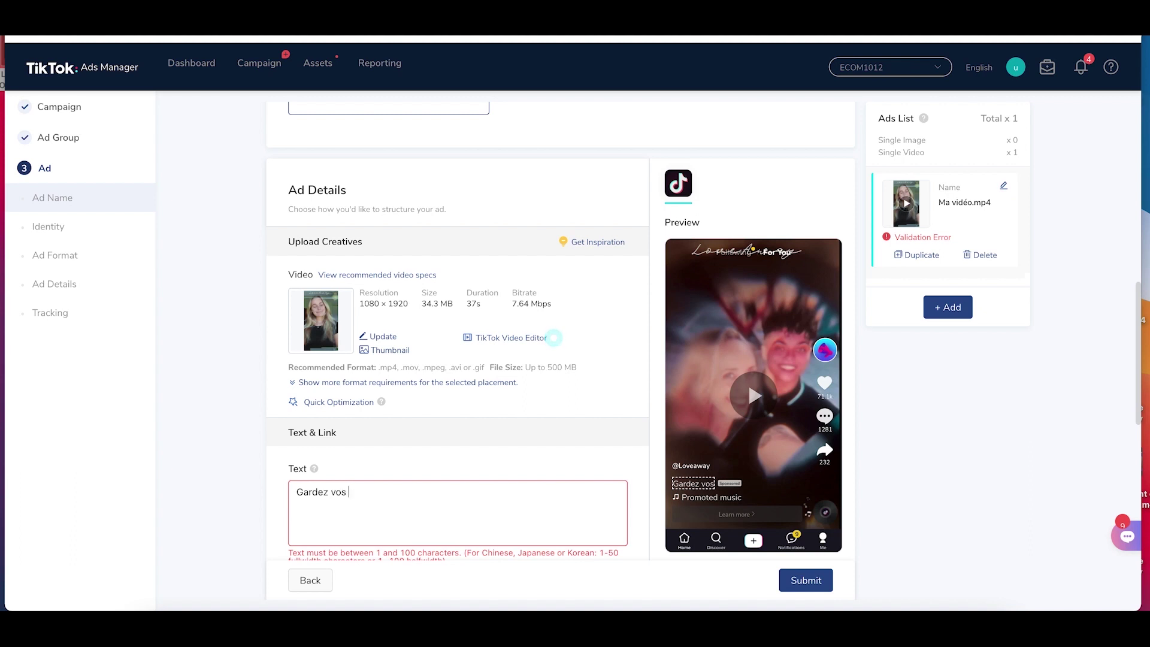
text(produ)
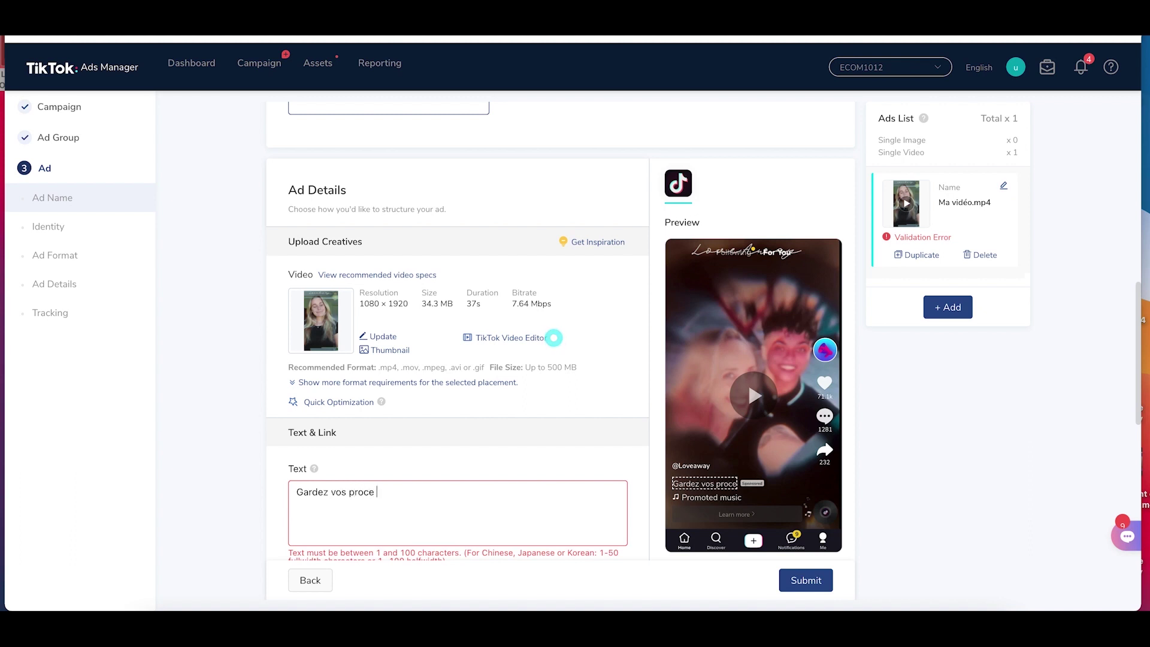
key(BackSpace)
key(BackSpace)
text(ches )
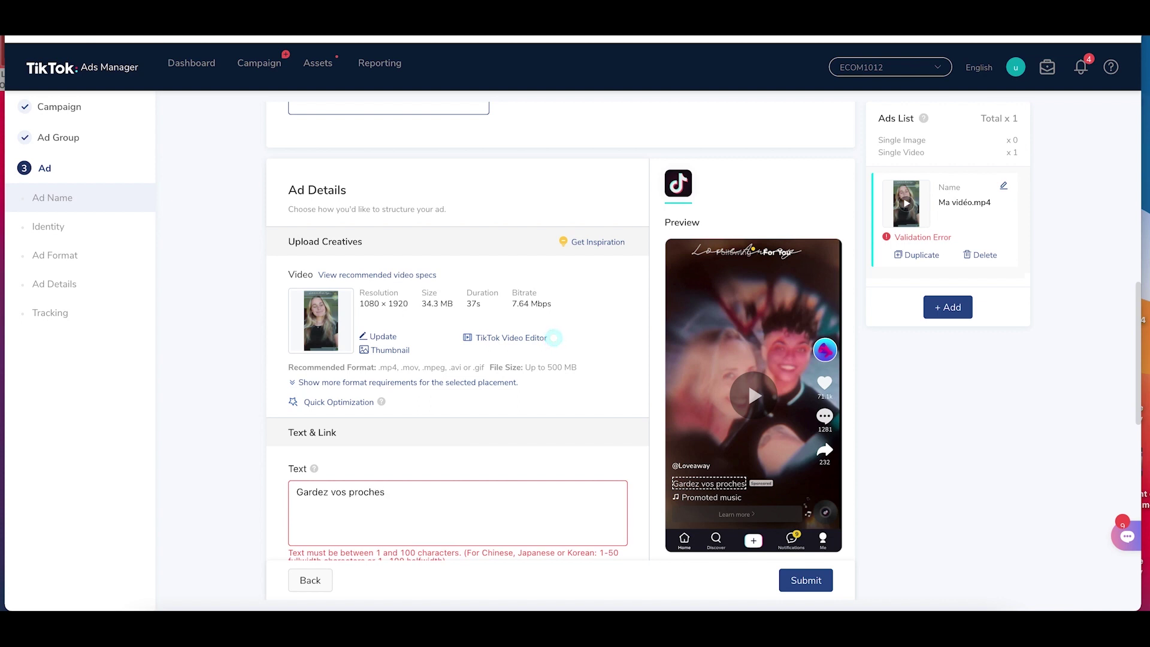
text(près)
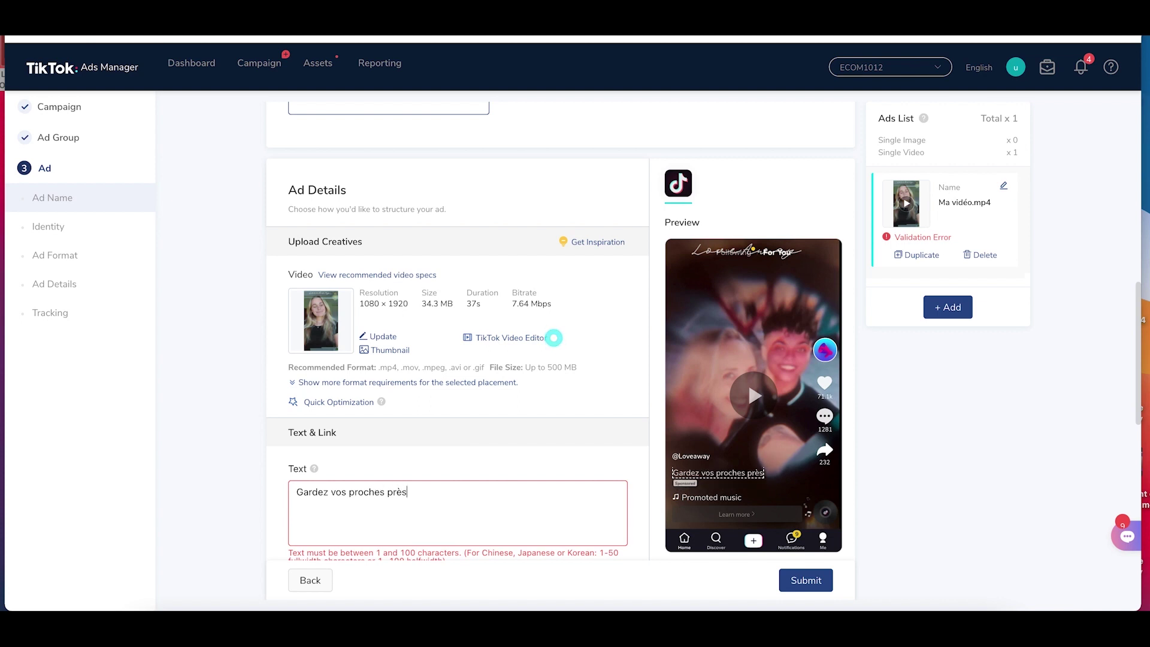
text( de votre )
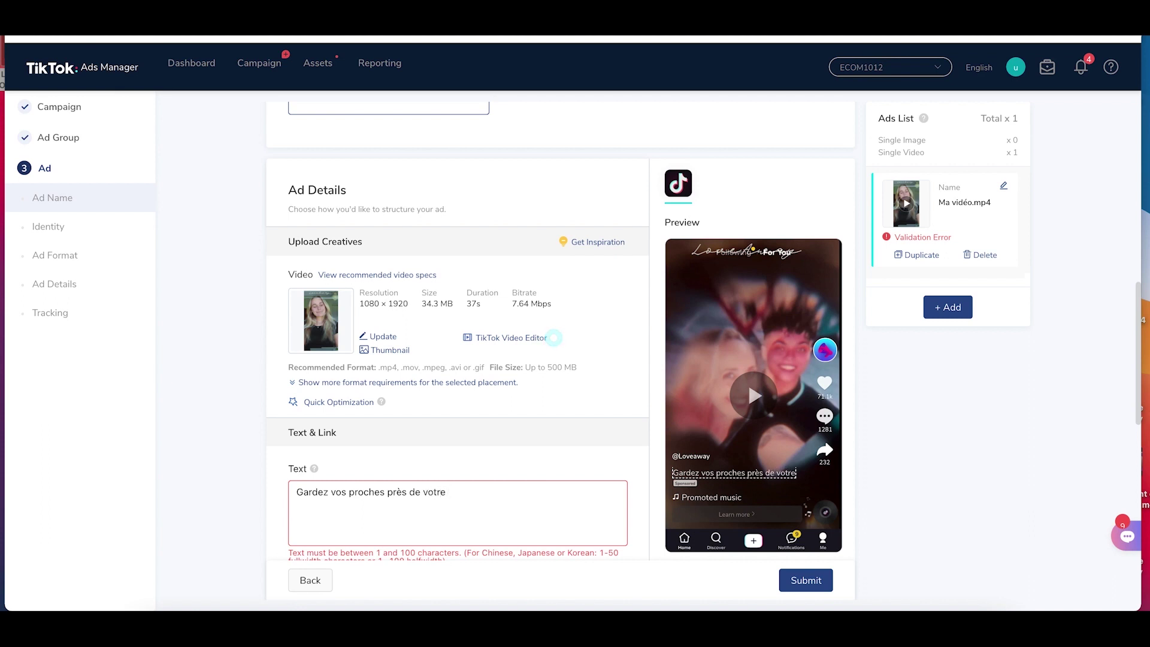
text(co)
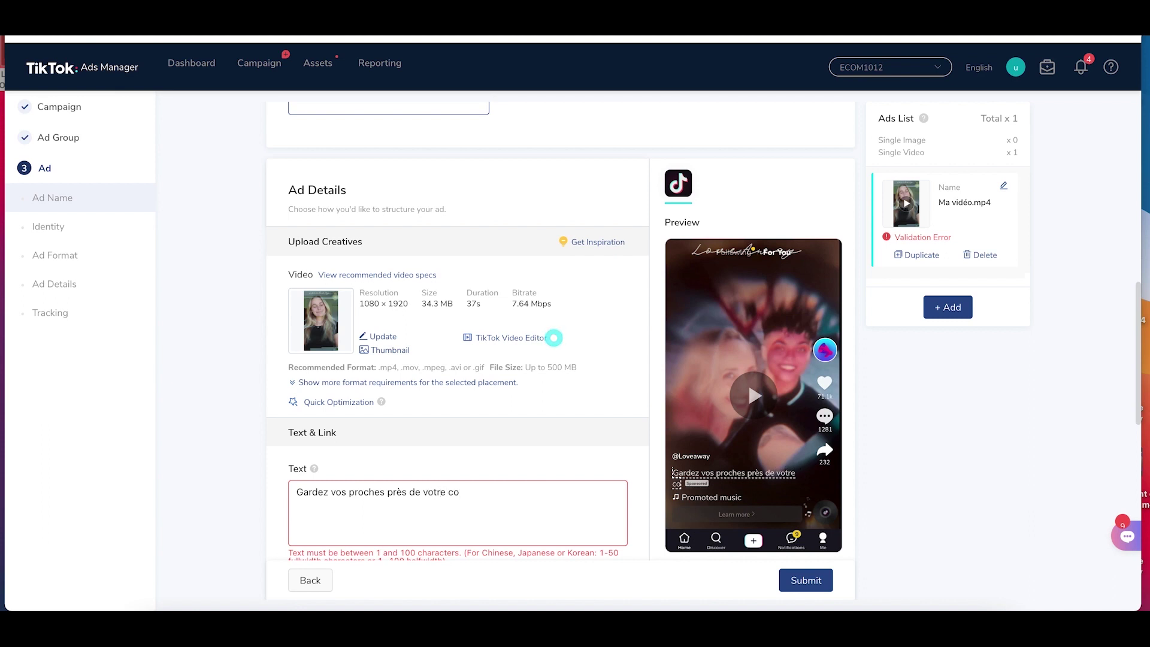
text(eur avec)
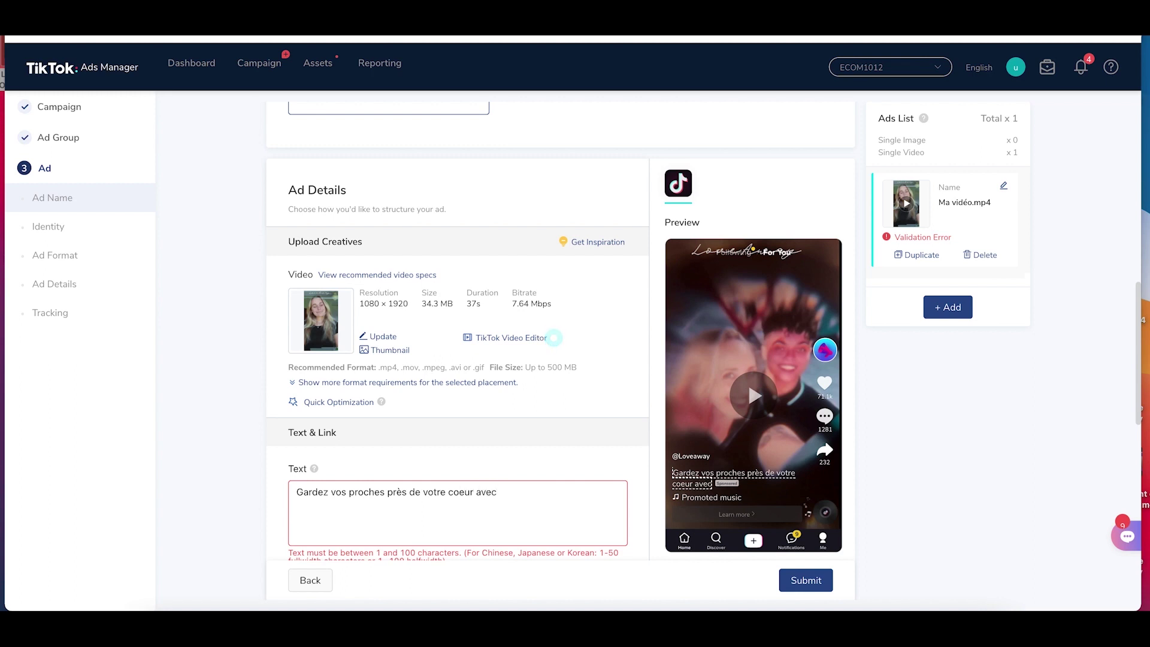
text( LoveA)
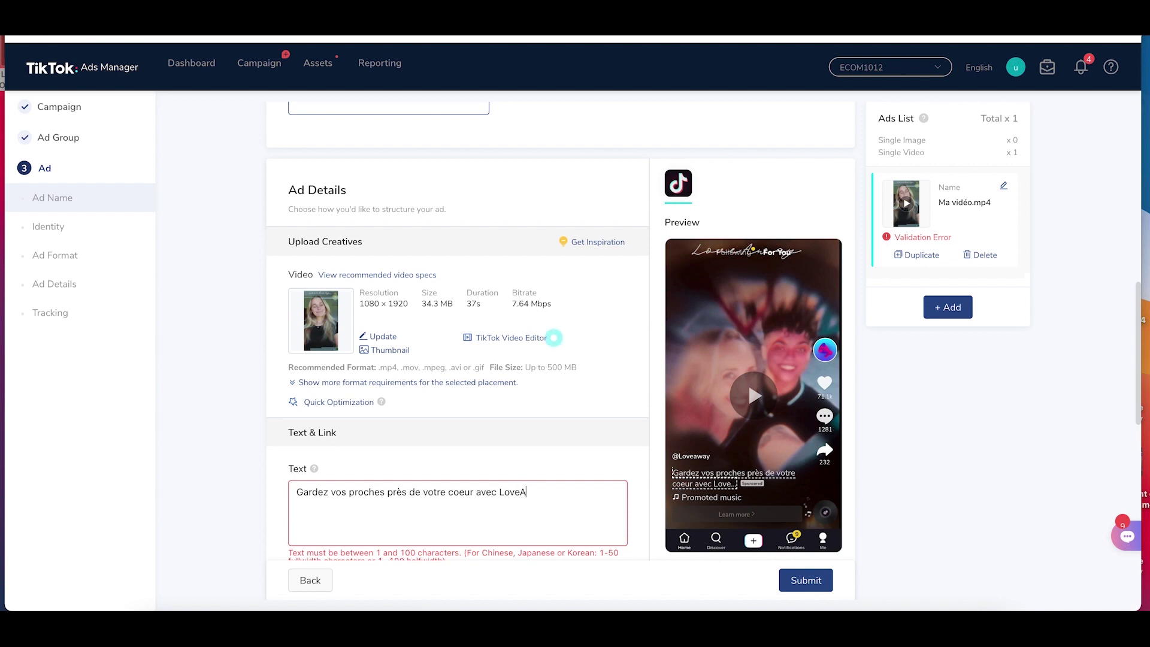
text(way)
click(764, 577)
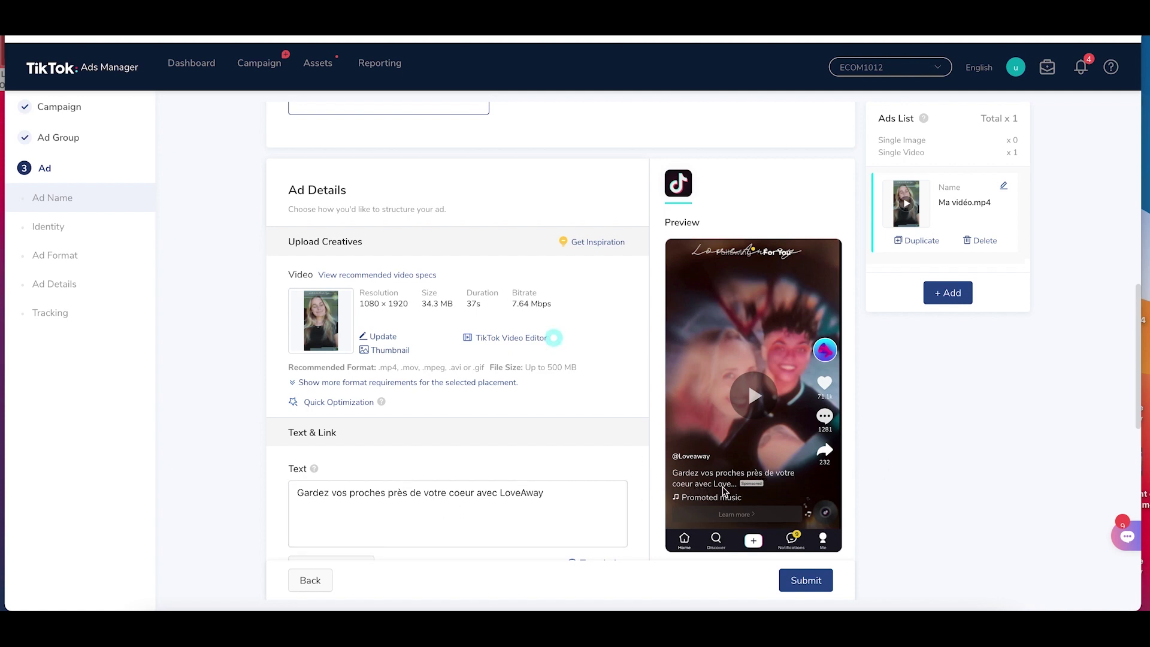
Remove "avec LoveAway" from the end of the ad text, leaving "Gardez vos proches près de votre coeur".
click(553, 498)
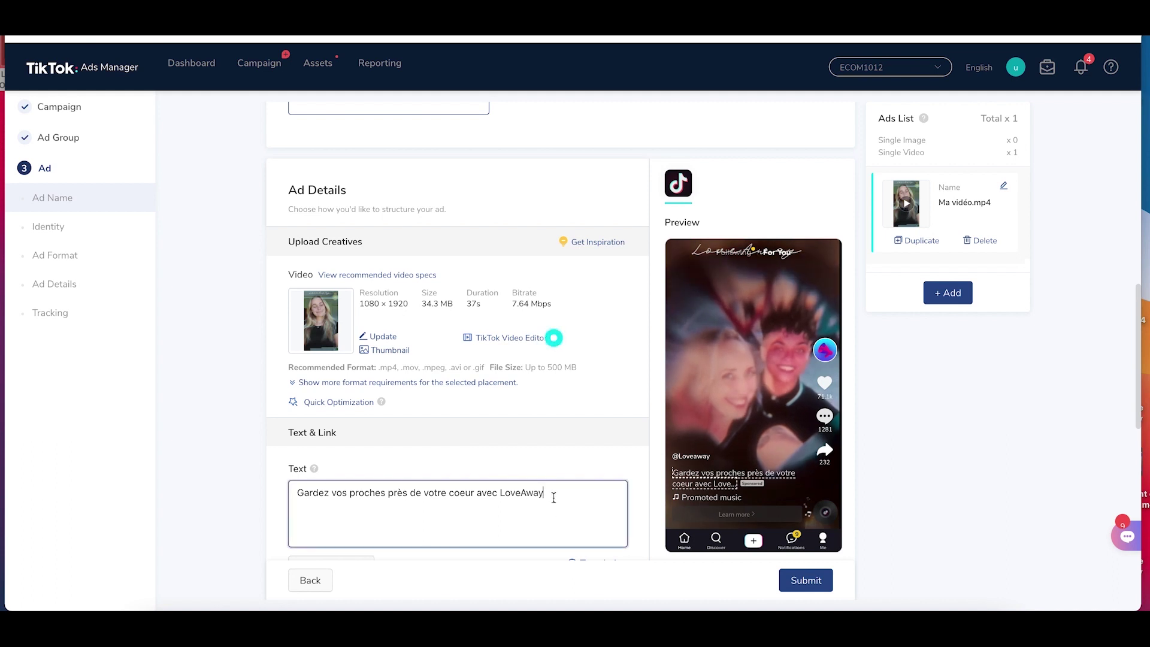
click(735, 384)
drag(544, 493, 479, 500)
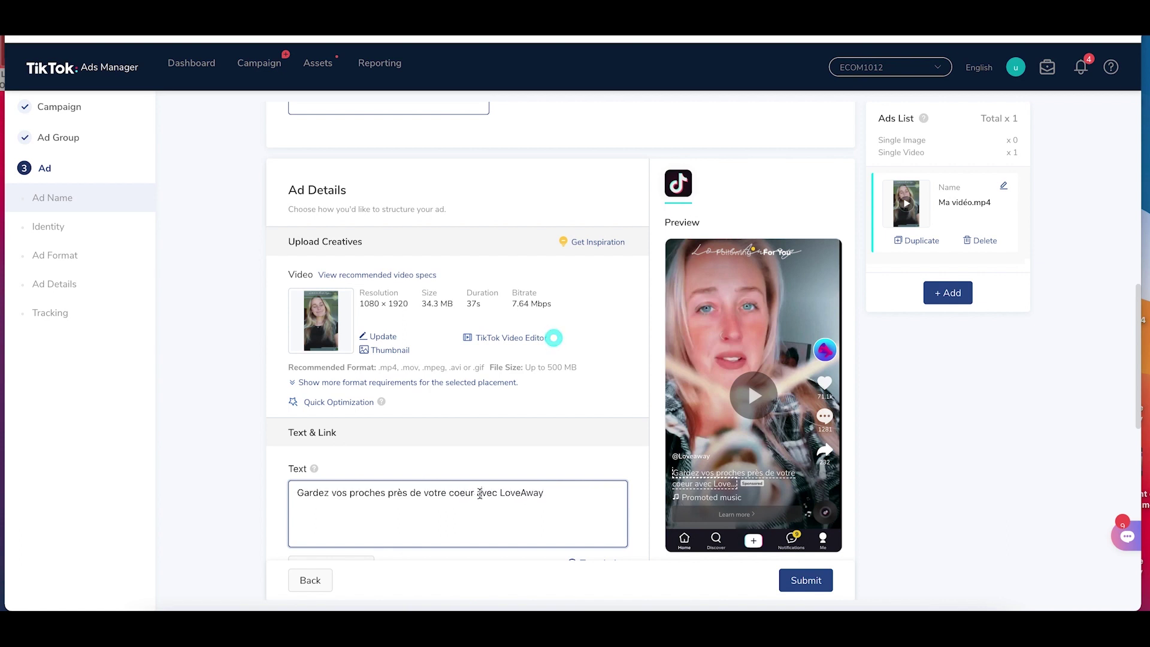
click(479, 500)
click(549, 489)
key(BackSpace)
key(BackSpace)
key(BackSpace)
key(BackSpace)
key(BackSpace)
key(BackSpace)
key(BackSpace)
key(BackSpace)
key(BackSpace)
key(BackSpace)
key(BackSpace)
key(BackSpace)
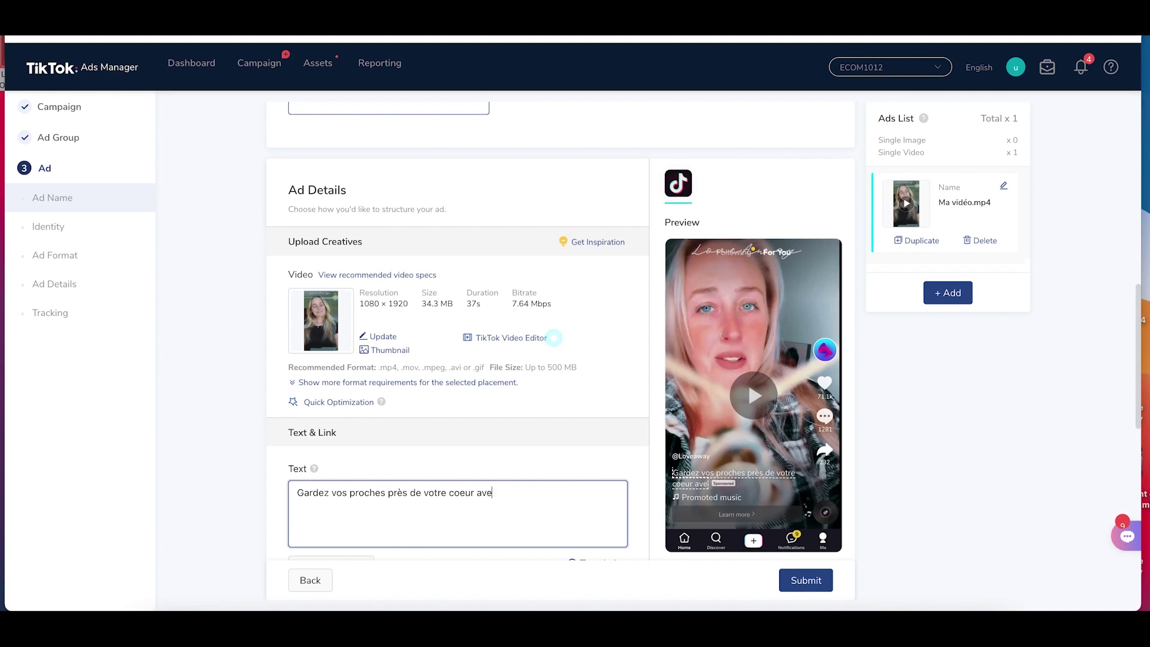
key(BackSpace)
key(BackSpace)
Set the ad's destination URL to the suggested loveaway.fr/products/collier-projection-modele-limitless product page.
scroll(488, 240, down, 5)
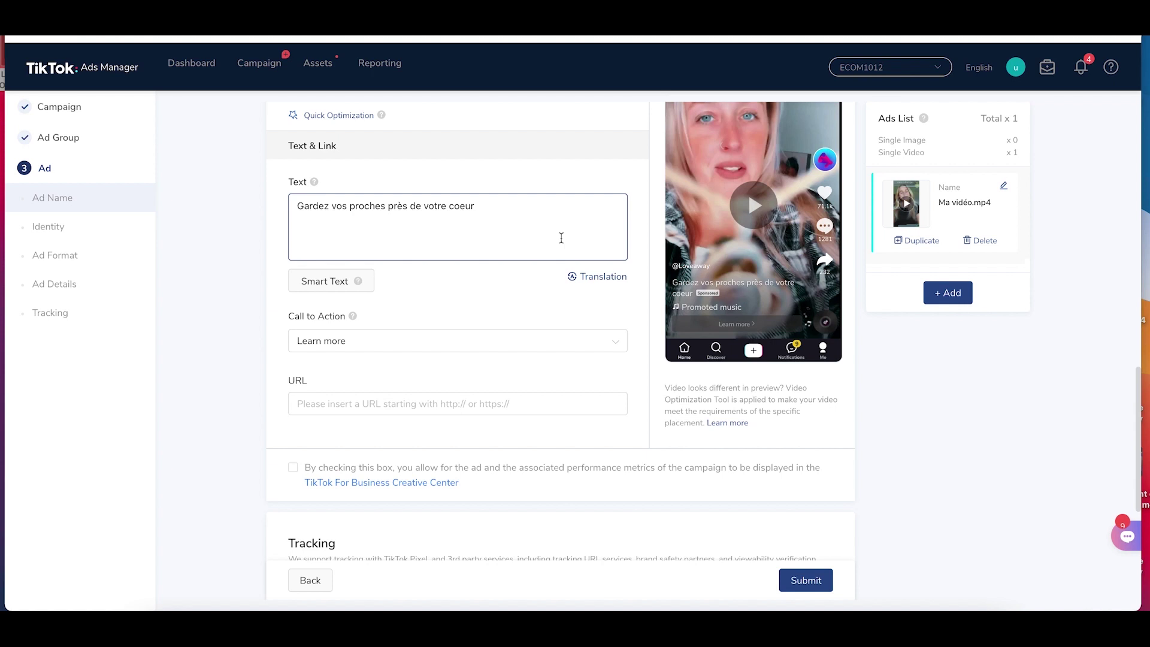
click(219, 374)
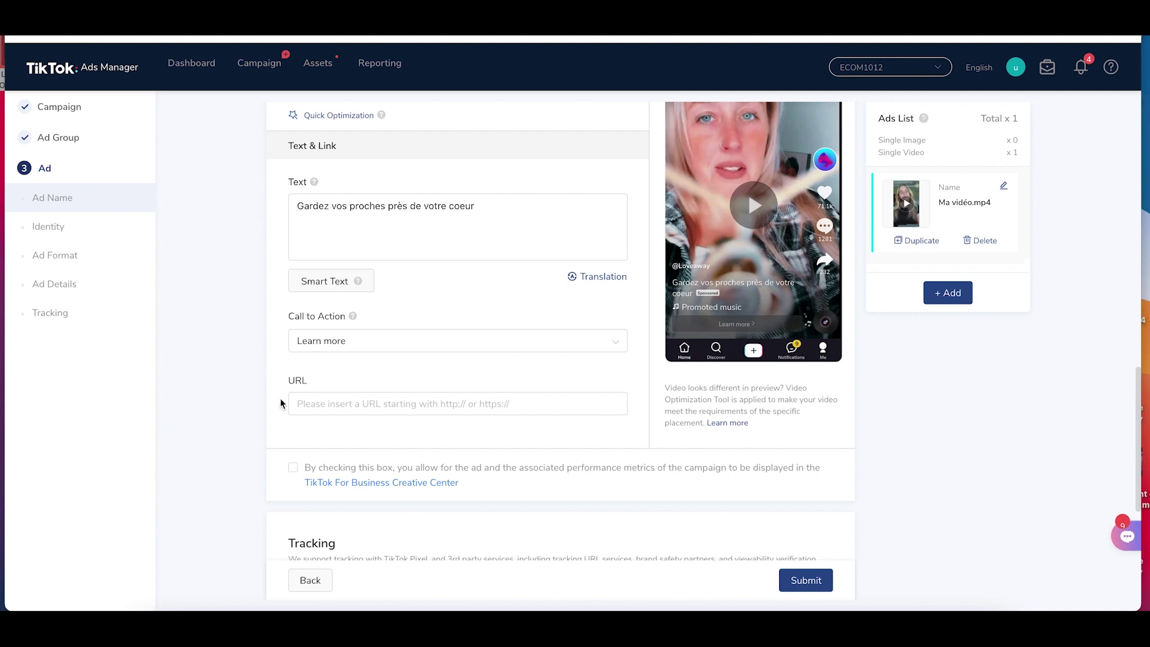
click(305, 403)
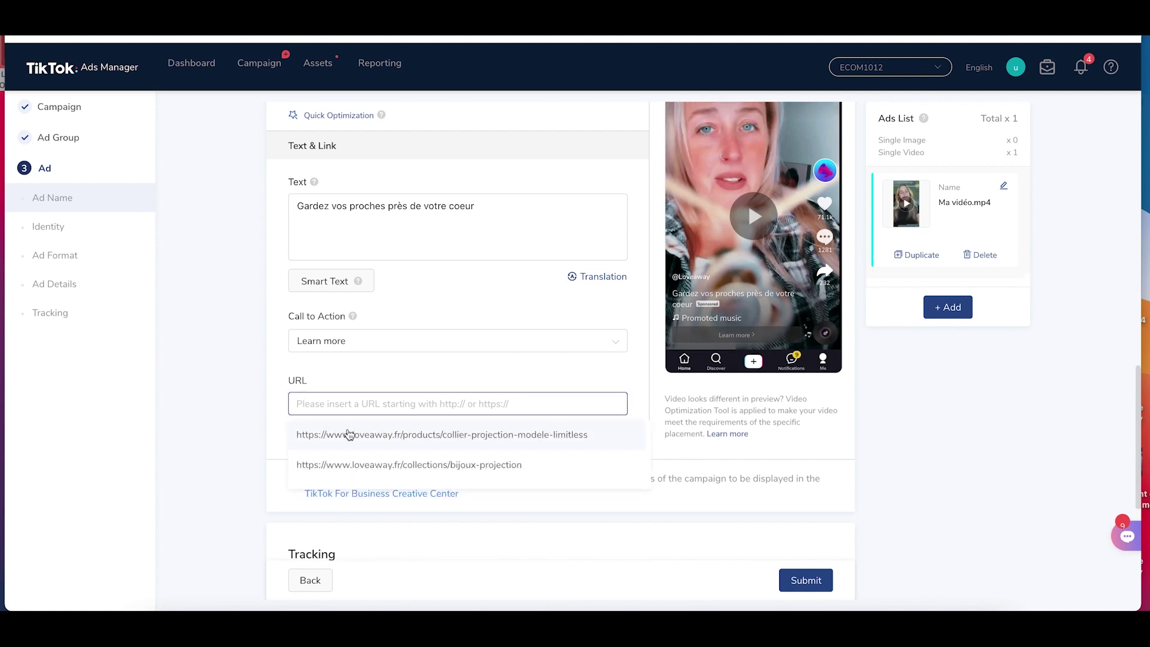
click(347, 435)
scroll(227, 381, down, 1)
scroll(226, 381, down, 4)
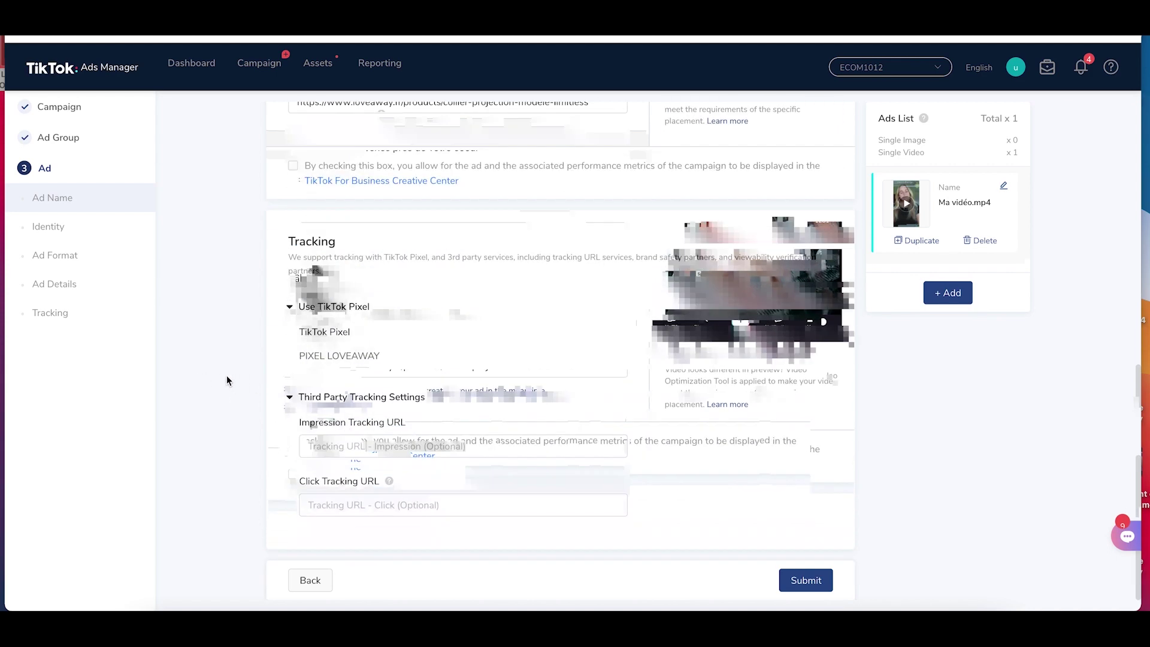